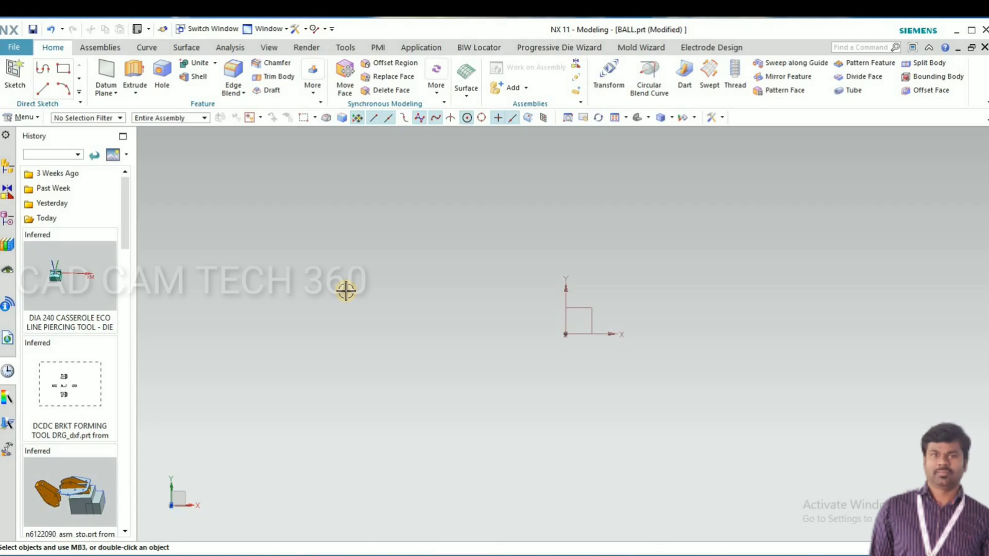
Step: Start a sketch on the XY plane and draw a five-sided polygon centred on the origin with an inscribed radius of about 46 mm
left_click(15, 77)
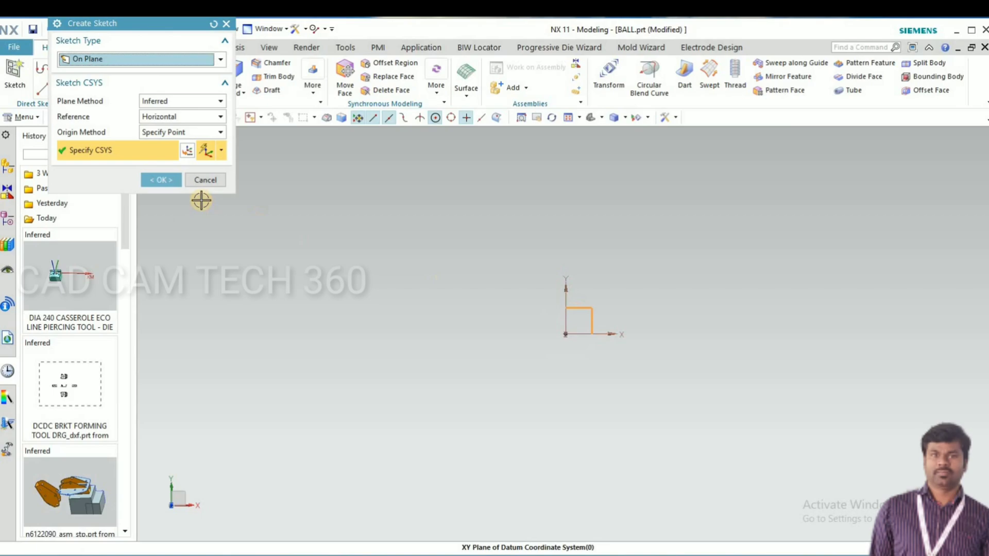
left_click(161, 180)
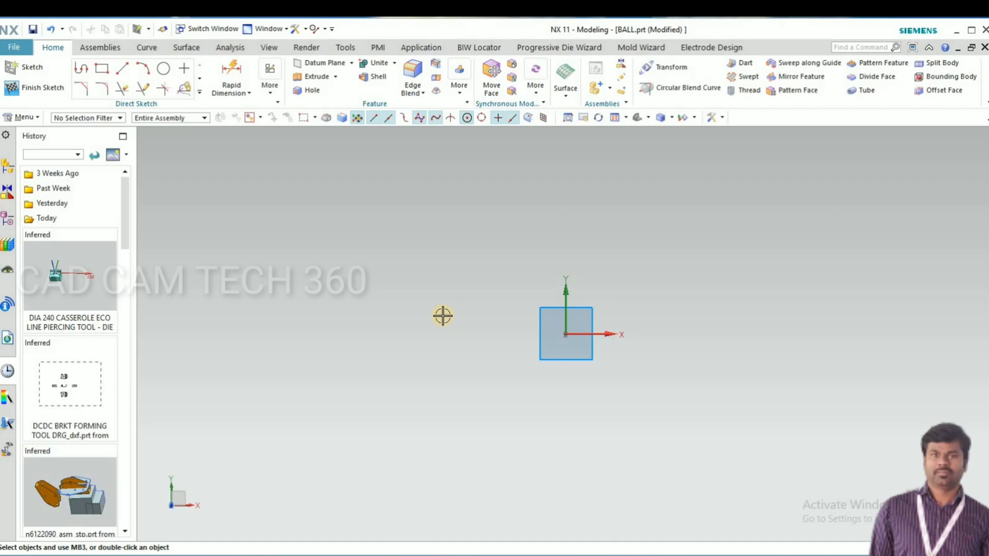
left_click(182, 87)
left_click(199, 92)
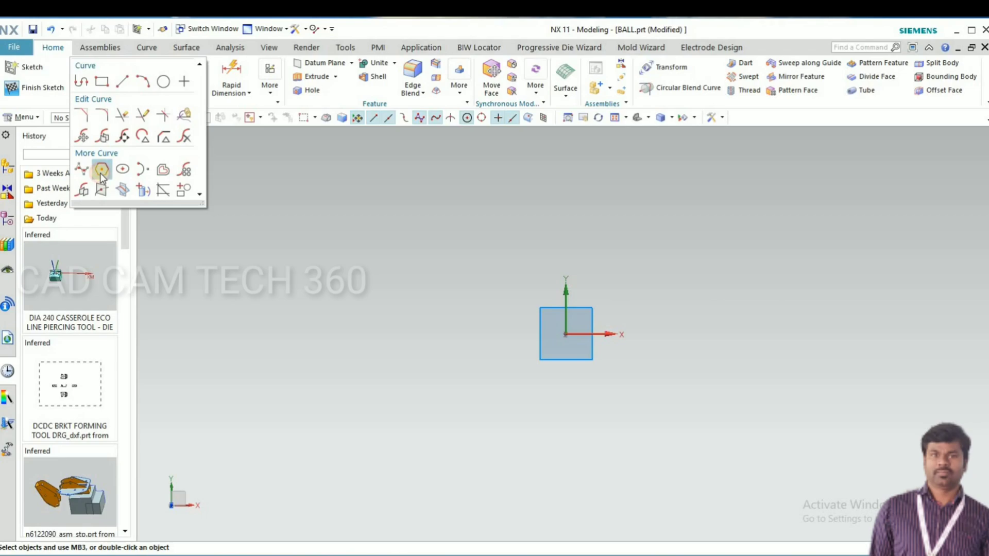
left_click(101, 174)
left_click(566, 334)
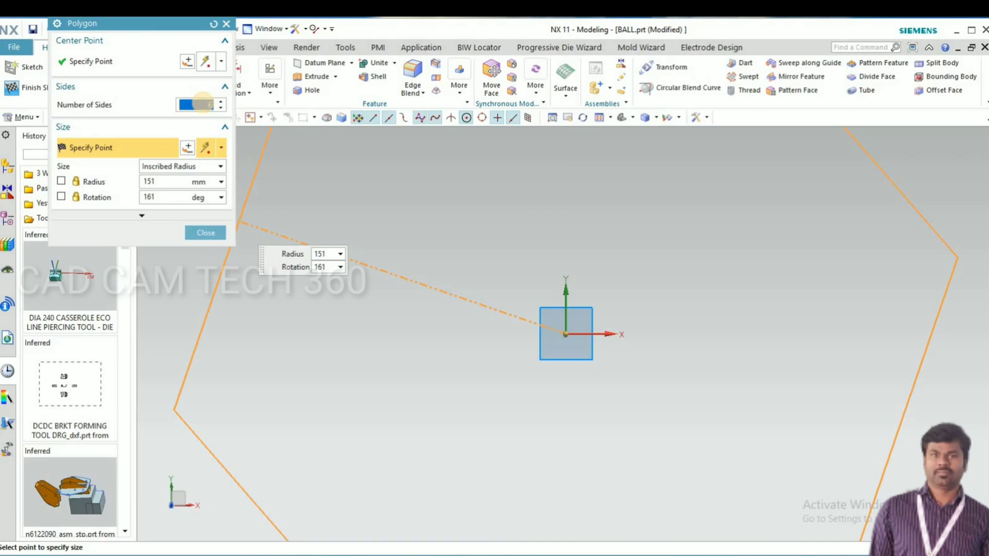
key("Return")
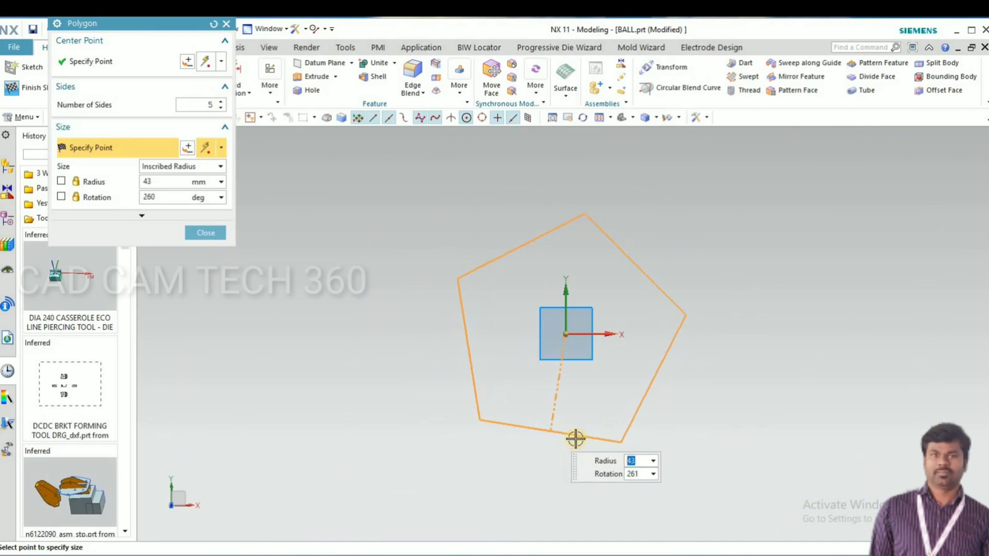
left_click(564, 442)
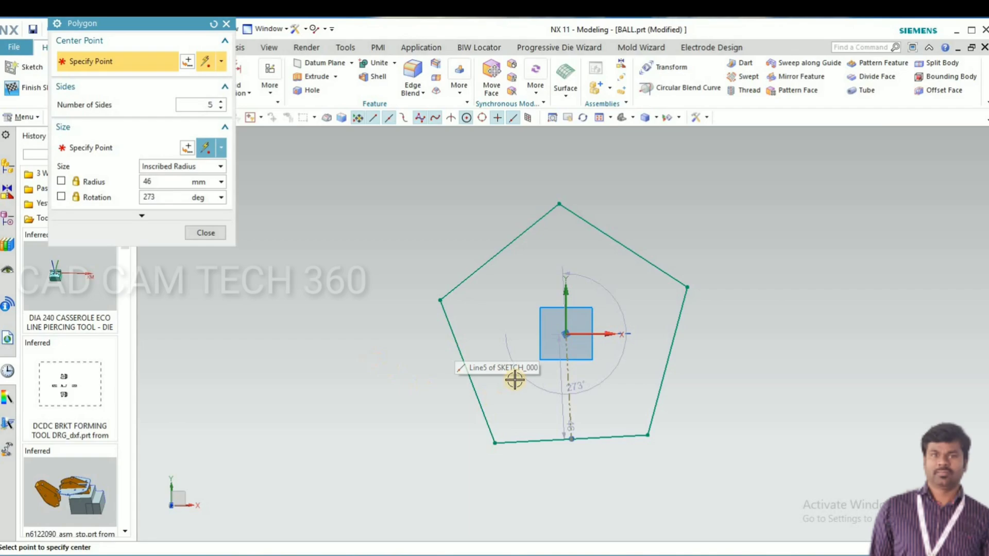
Step: Draw a second, larger pentagon around the first, centred on the origin with an inscribed radius of about 63 mm
left_click(566, 333)
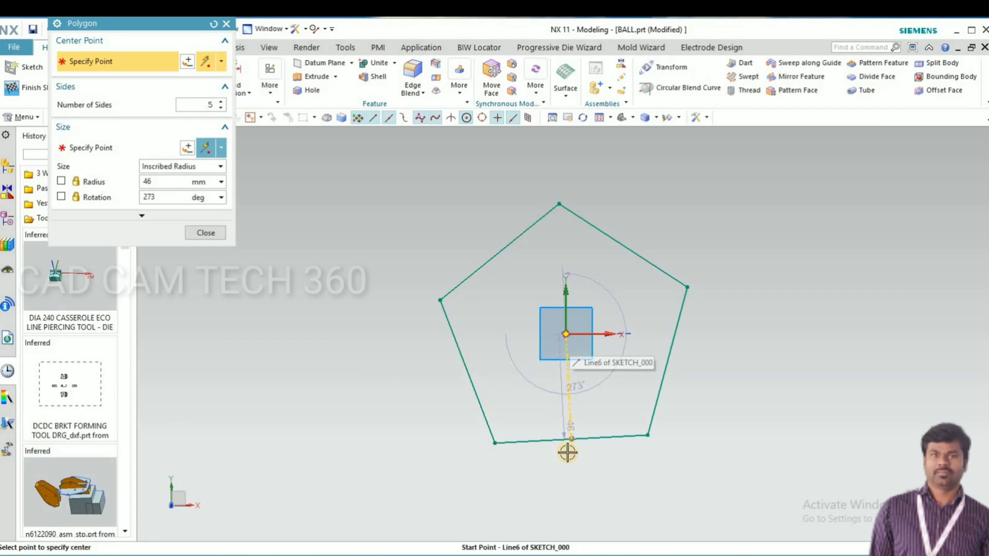
left_click(571, 479)
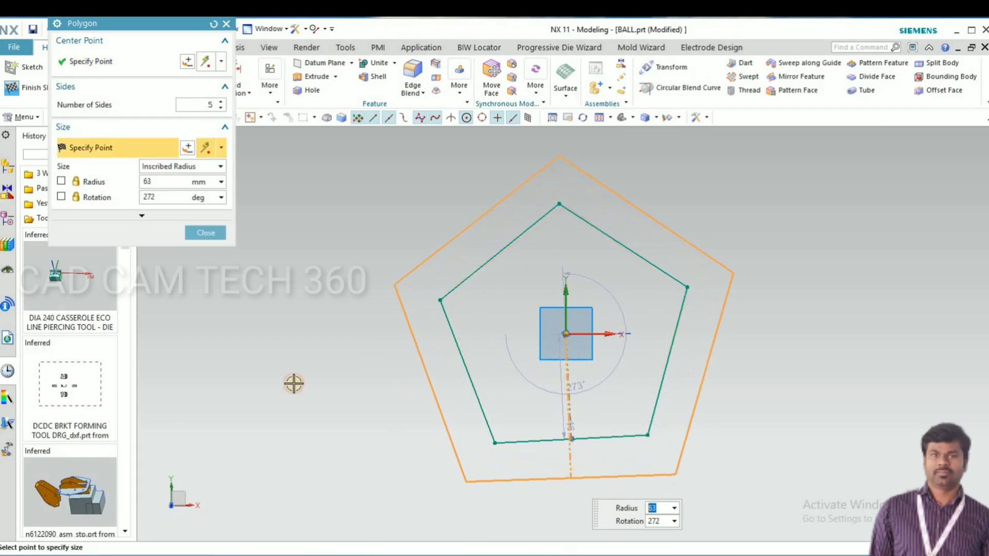
left_click(212, 231)
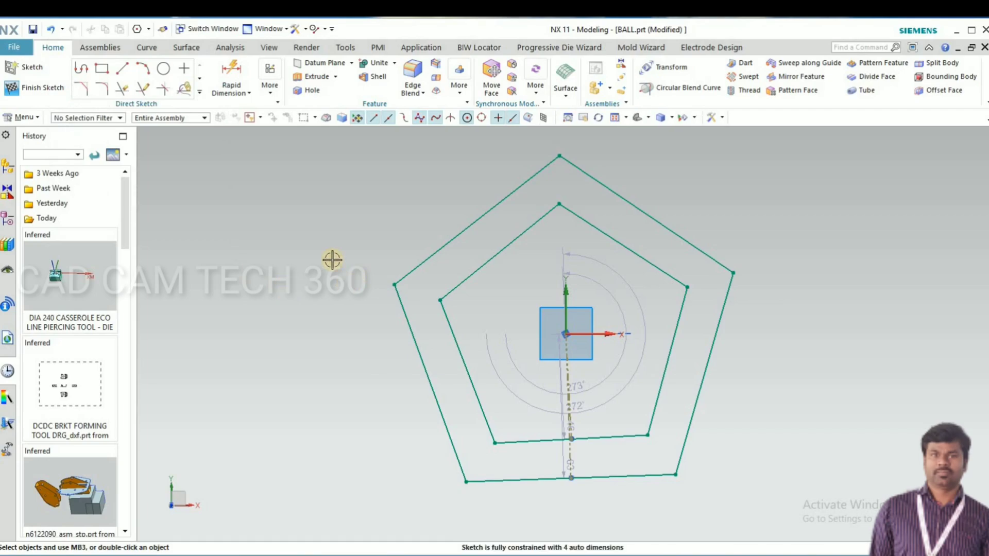
left_click(230, 91)
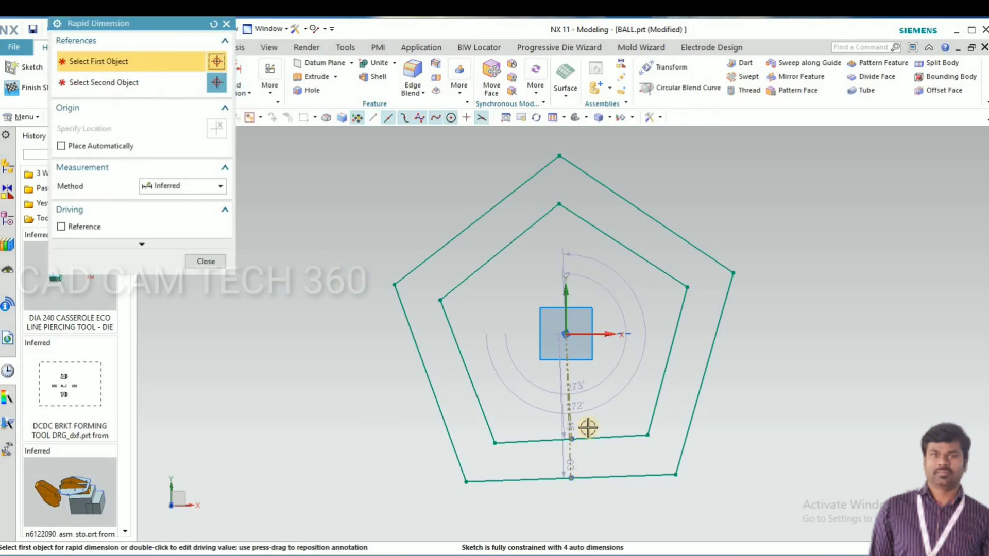
scroll(587, 425, "up", 3)
scroll(583, 444, "down", 3)
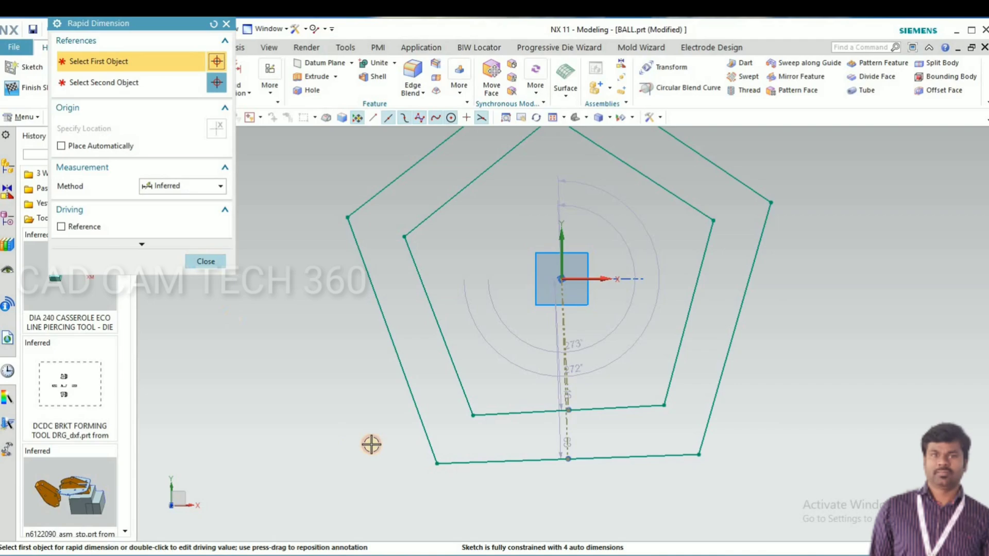
left_click(205, 261)
Step: Constrain the top vertices of the inner and outer pentagons to lie on the sketch's vertical axis
scroll(520, 201, "up", 1)
scroll(523, 179, "down", 2)
scroll(495, 274, "up", 3)
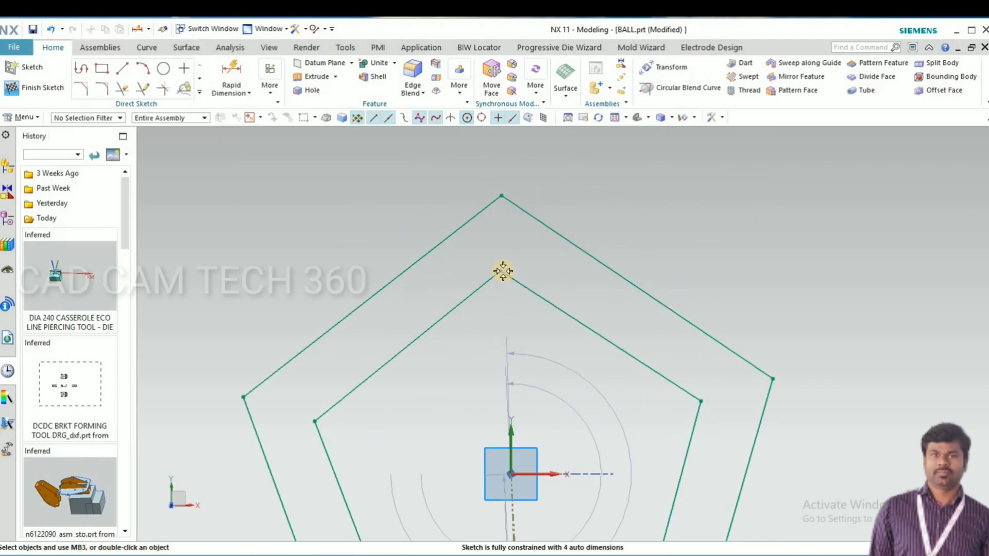
left_click(501, 270)
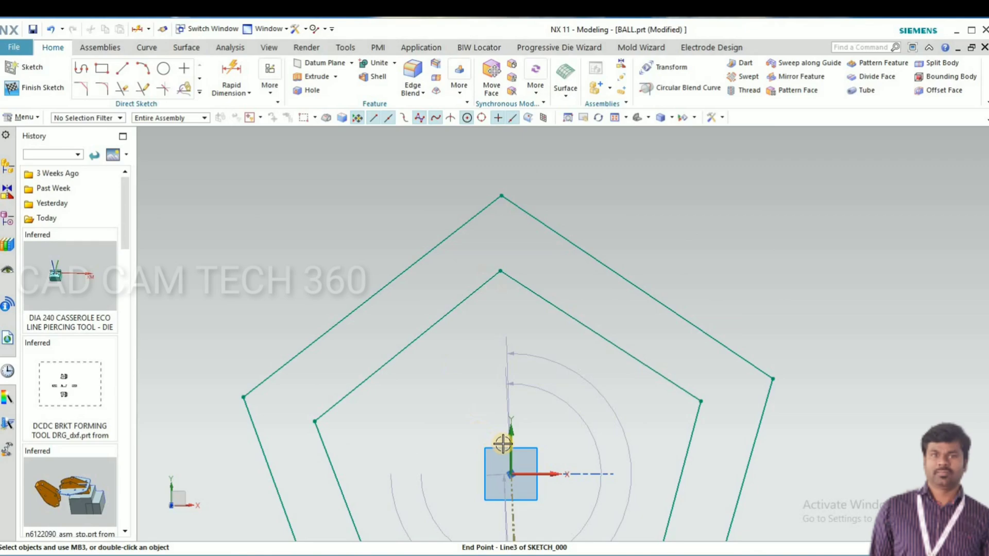
left_click(511, 412)
left_click(533, 415)
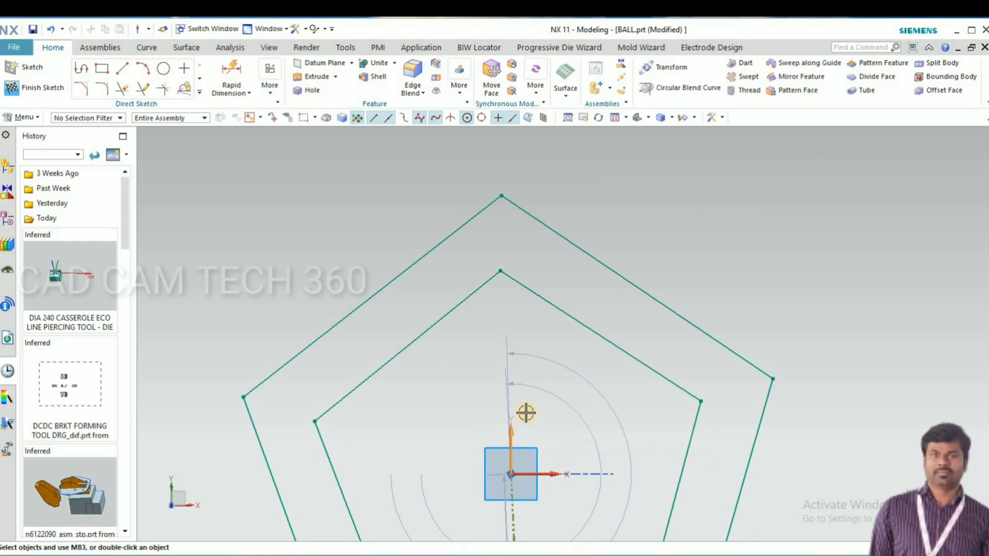
left_click(501, 195)
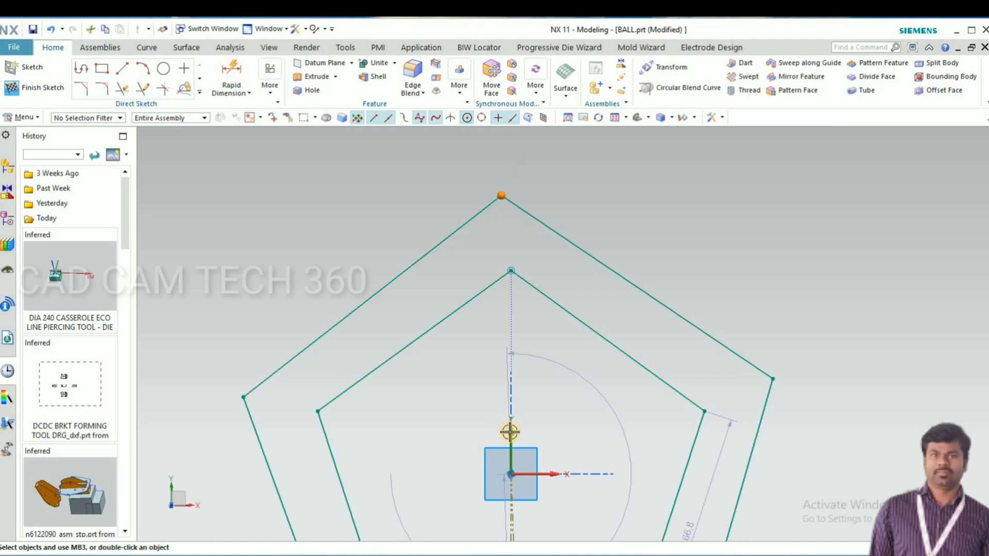
left_click(510, 424)
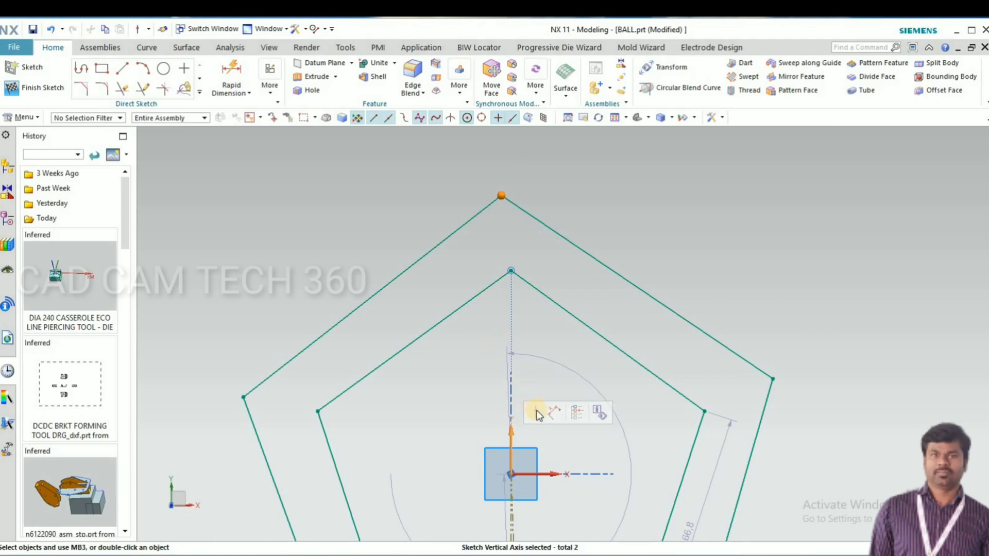
left_click(535, 412)
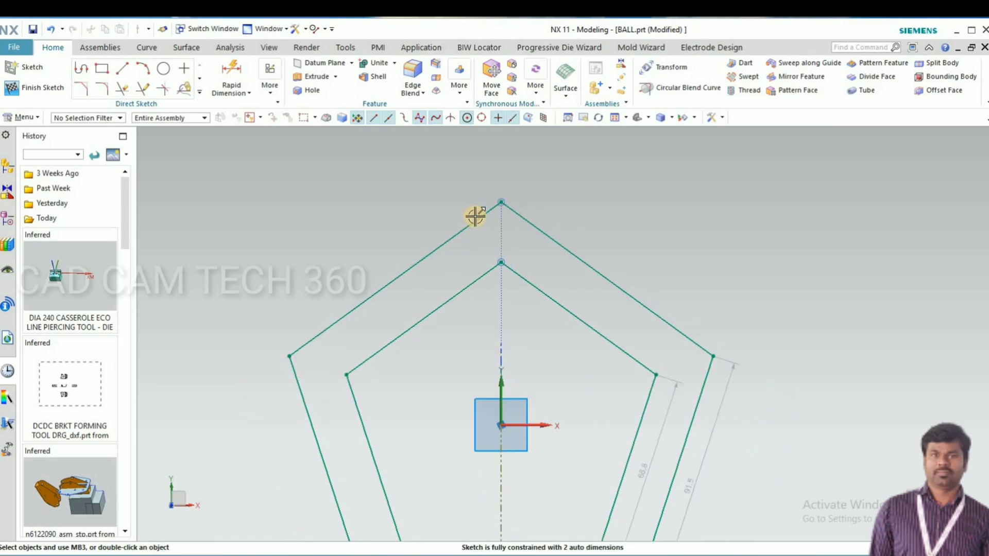
Step: Dimension the bottom side of the inner pentagon to 50 mm
scroll(475, 216, "down", 3)
scroll(473, 381, "up", 5)
scroll(495, 290, "down", 3)
key("d")
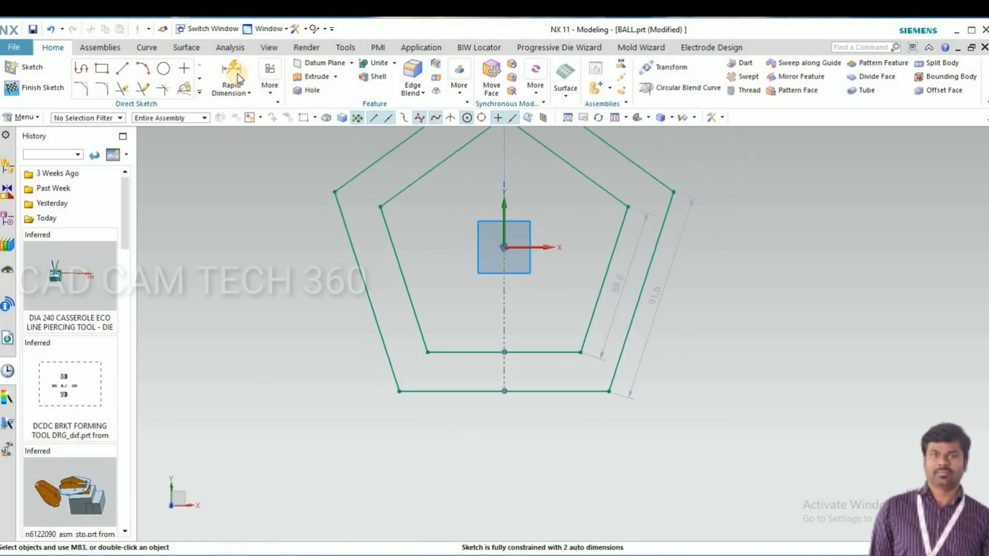
left_click(488, 352)
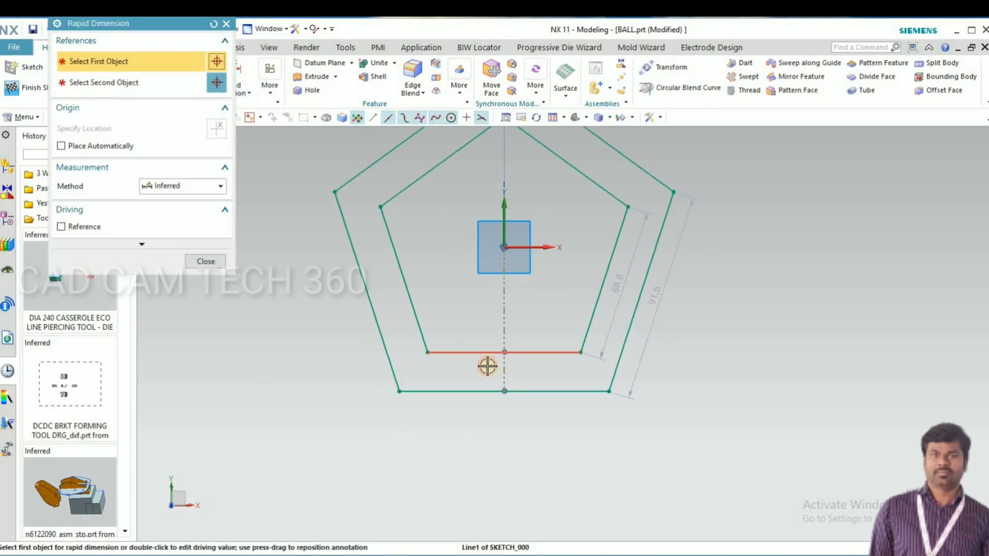
left_click(487, 367)
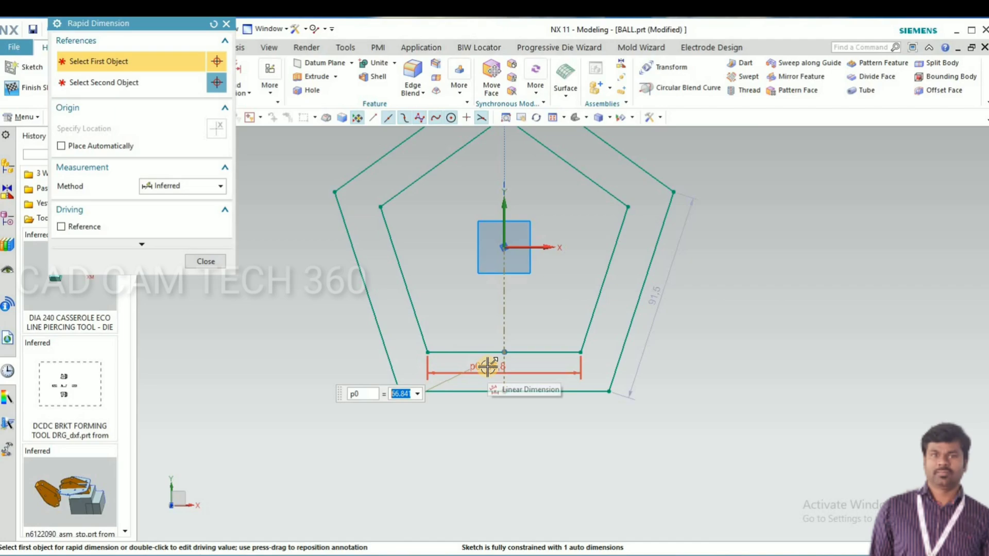
type("5")
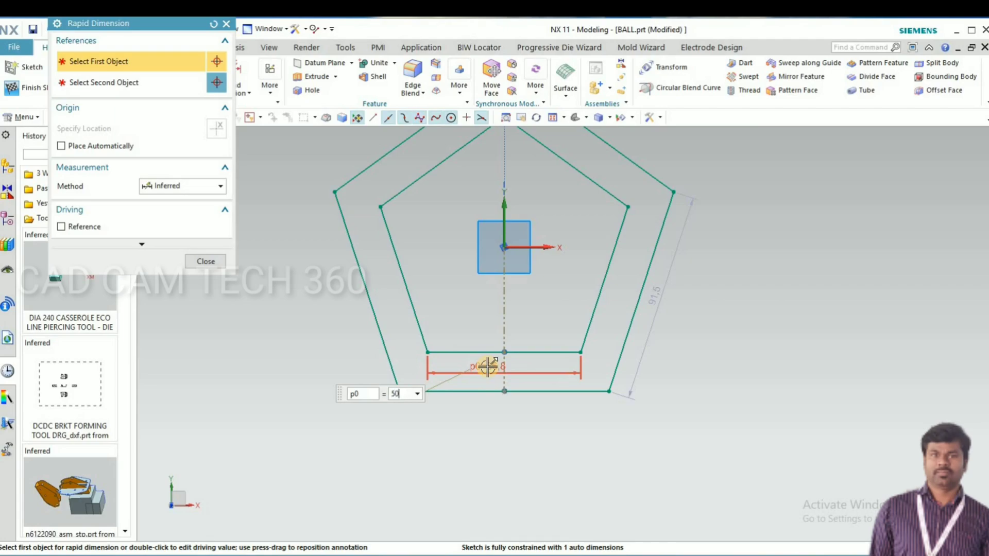
type("0")
key("Return")
Step: Dimension the bottom side of the outer pentagon to 100 mm and finish the sketch
left_click(475, 393)
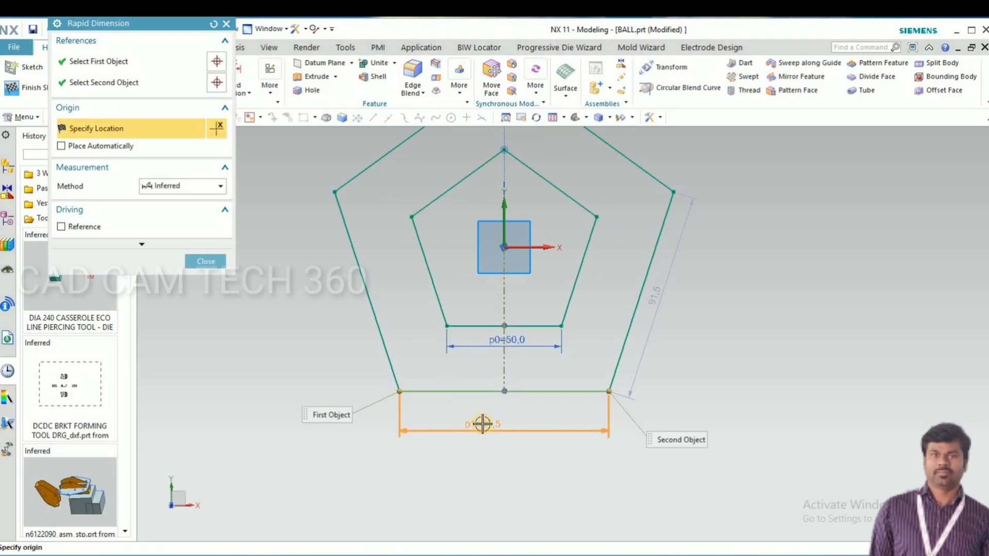
left_click(483, 424)
type("100")
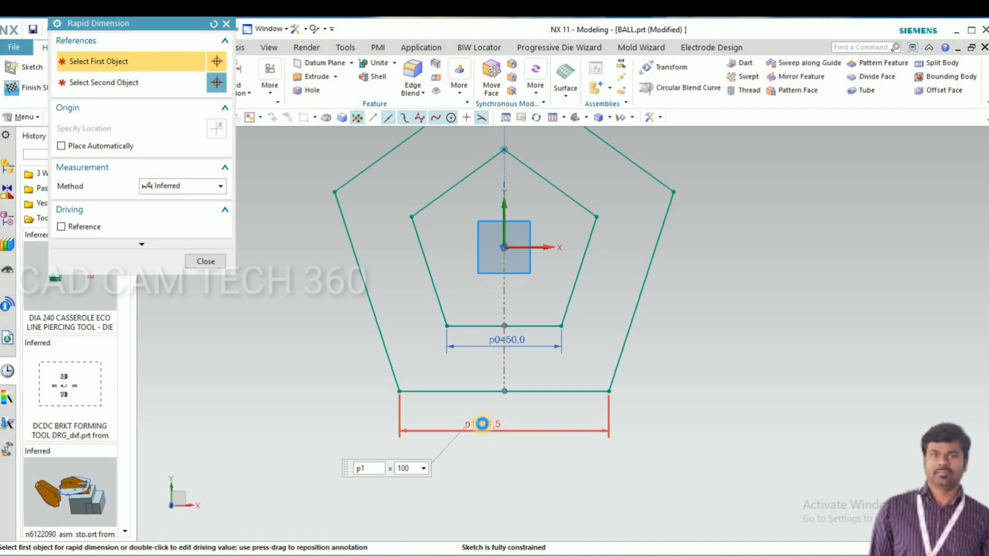
key("Return")
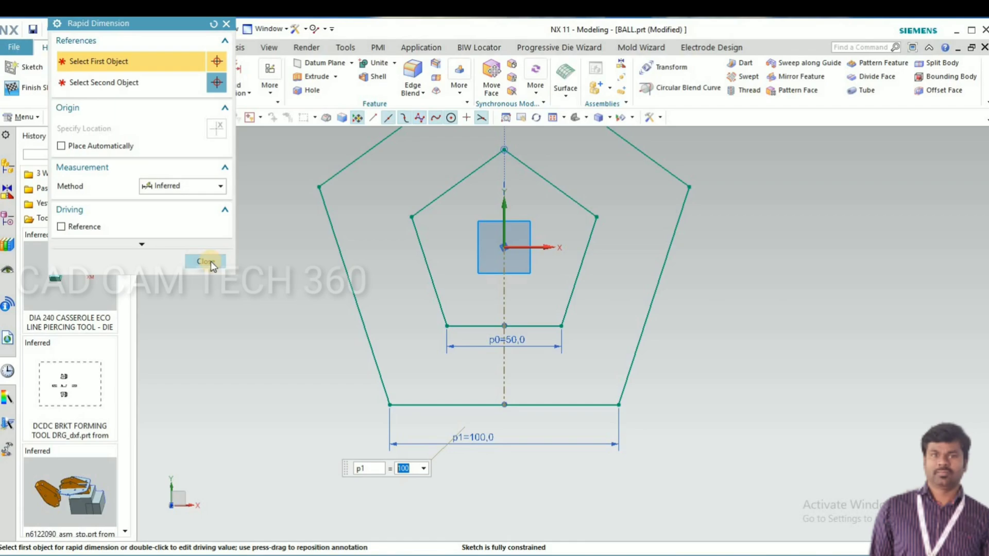
left_click(211, 261)
scroll(393, 382, "down", 3)
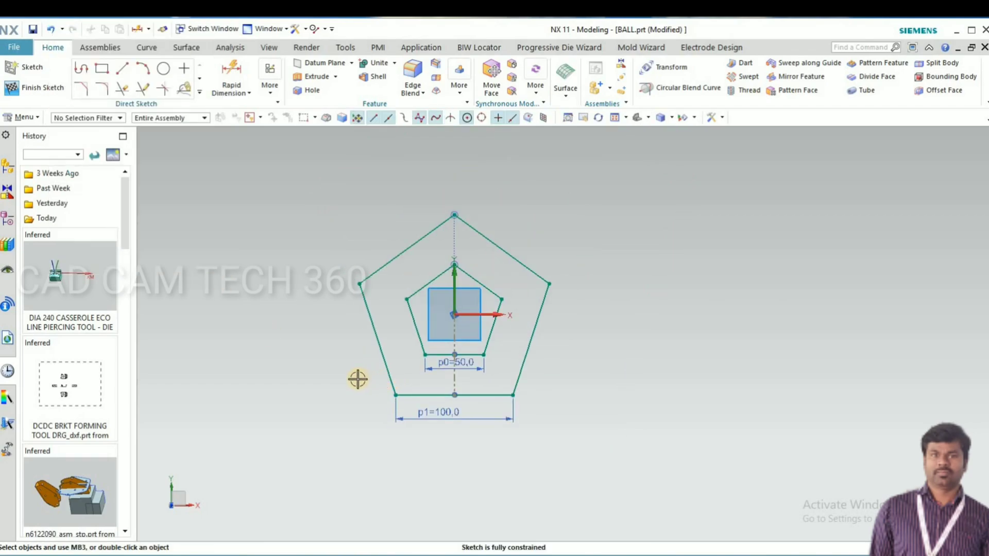
key("ctrl+q")
Step: Extrude the outer pentagon as a sheet body in the reversed direction, from -35 mm to 150 mm
mouse_move(360, 361)
middle_mouse_down()
mouse_move(370, 378)
mouse_move(372, 365)
middle_mouse_up()
key("x")
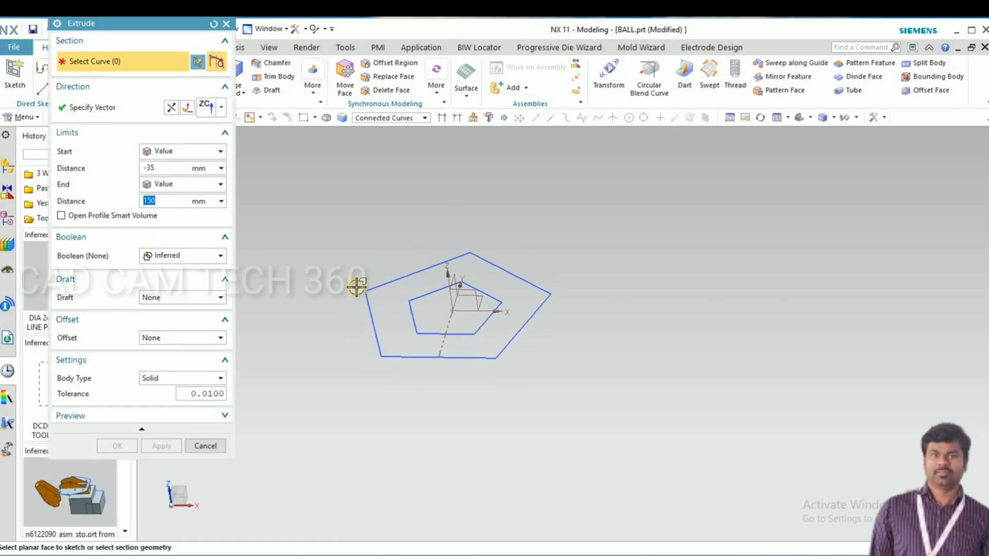
left_click(369, 316)
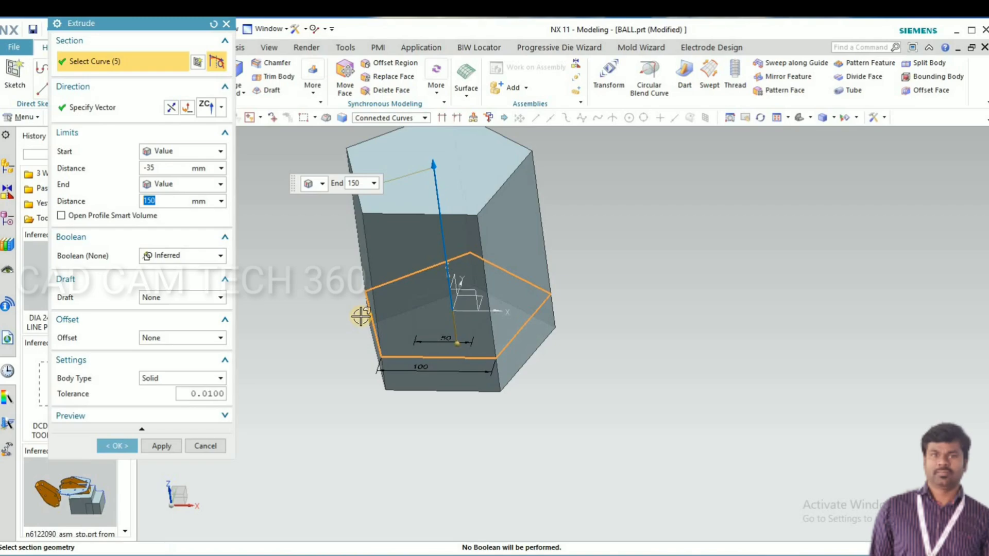
left_click(172, 108)
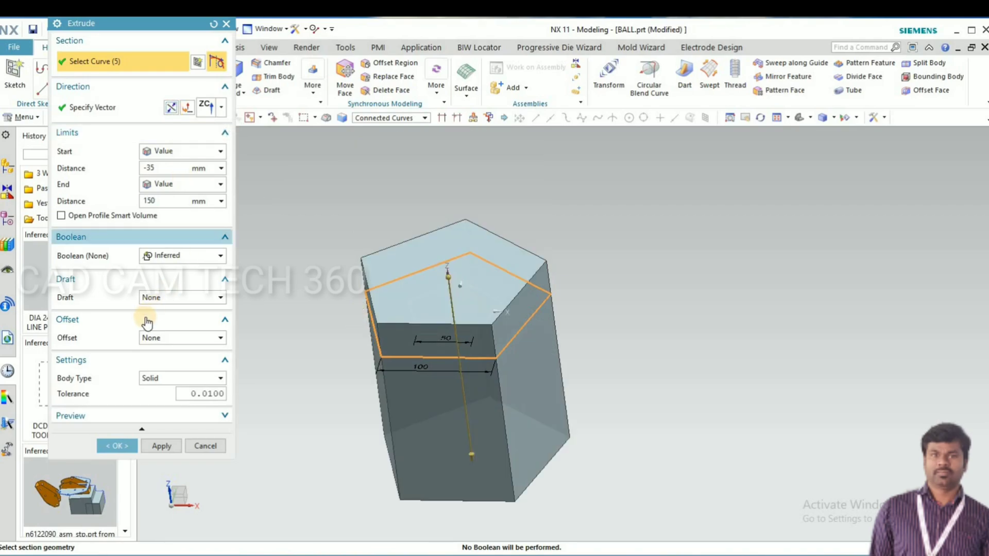
left_click(154, 378)
left_click(154, 402)
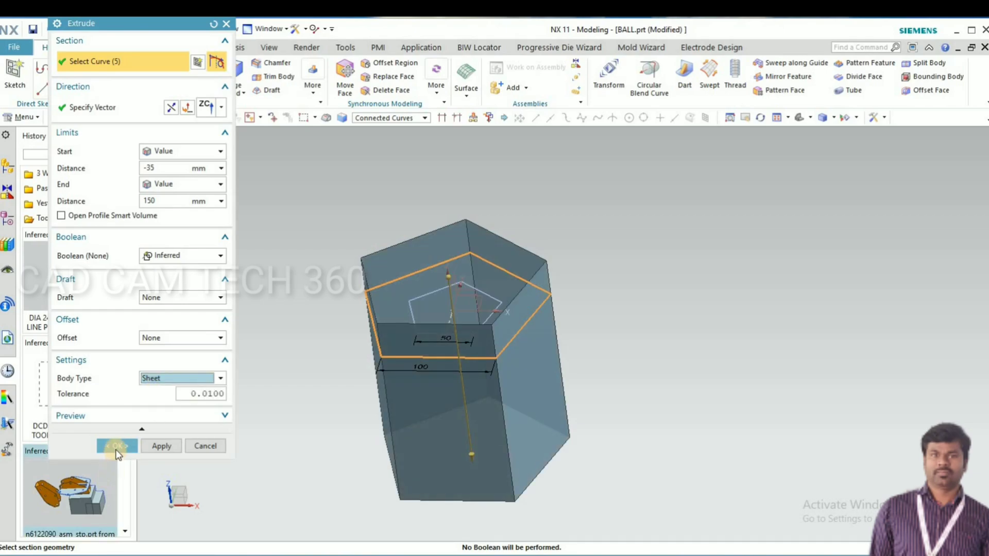
middle_click(335, 350)
mouse_move(359, 370)
middle_mouse_down()
mouse_move(370, 391)
mouse_move(348, 373)
middle_mouse_up()
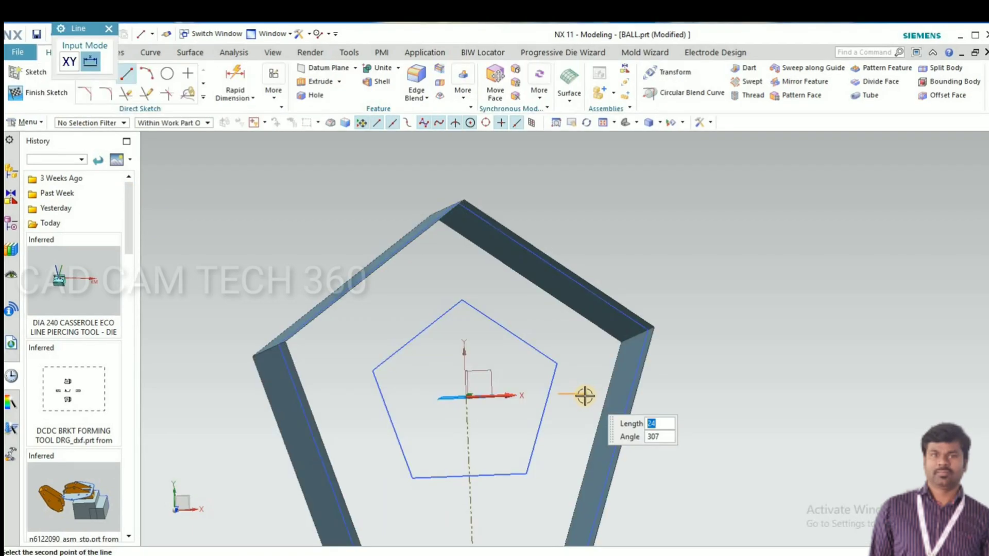
key("Escape")
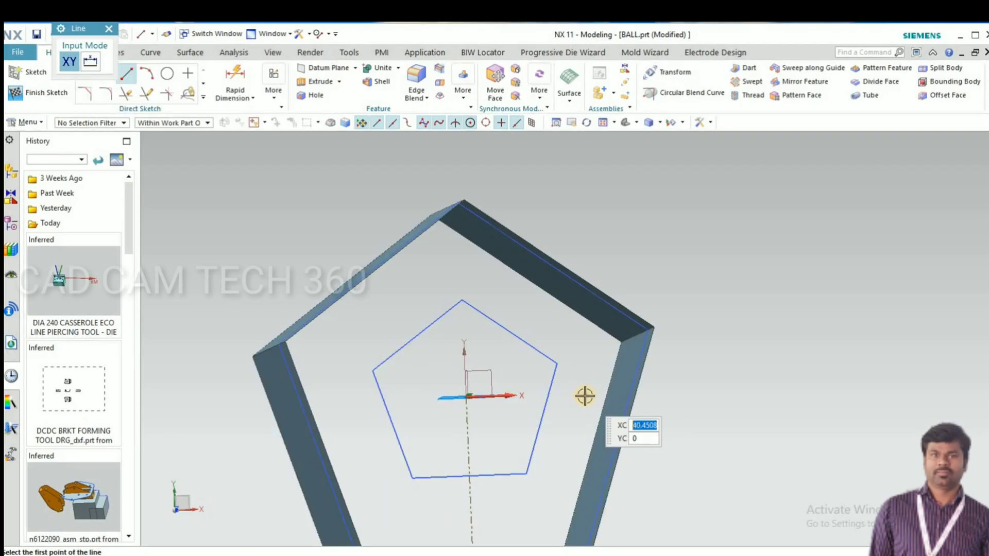
key("ctrl+q")
Step: Start a new sketch on the YZ plane of the datum coordinate system
mouse_move(523, 342)
middle_mouse_down()
mouse_move(486, 331)
mouse_move(490, 346)
mouse_move(463, 329)
middle_mouse_up()
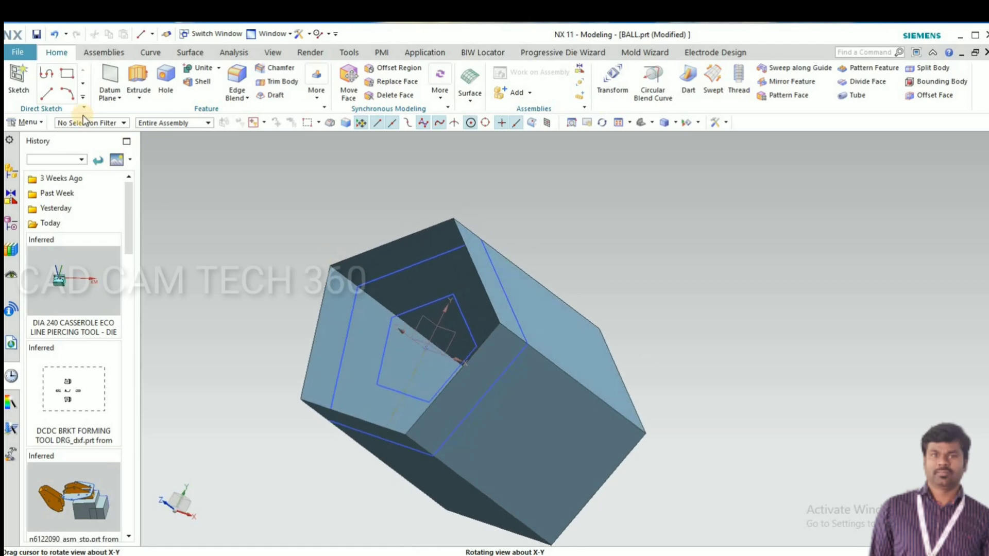
left_click(18, 77)
scroll(427, 327, "up", 2)
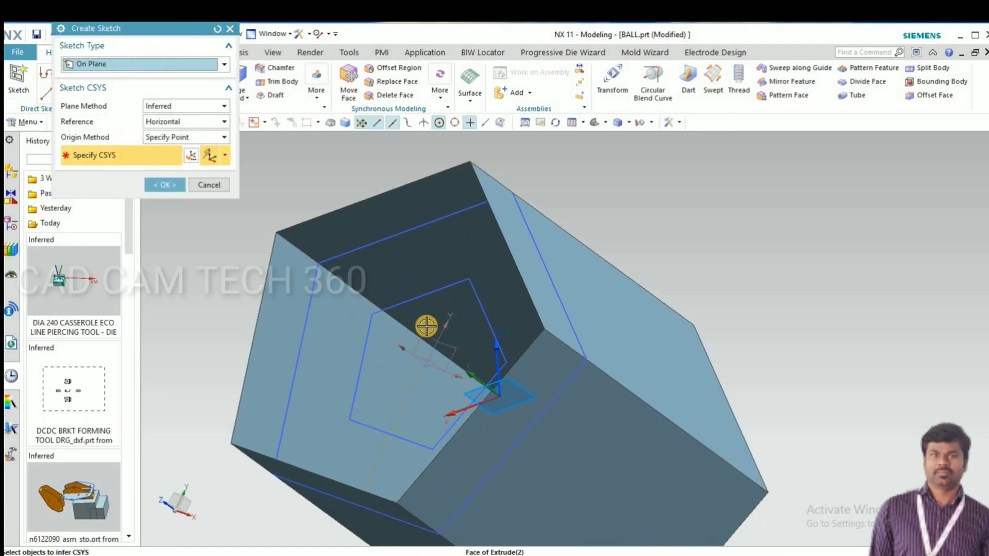
left_click(421, 338)
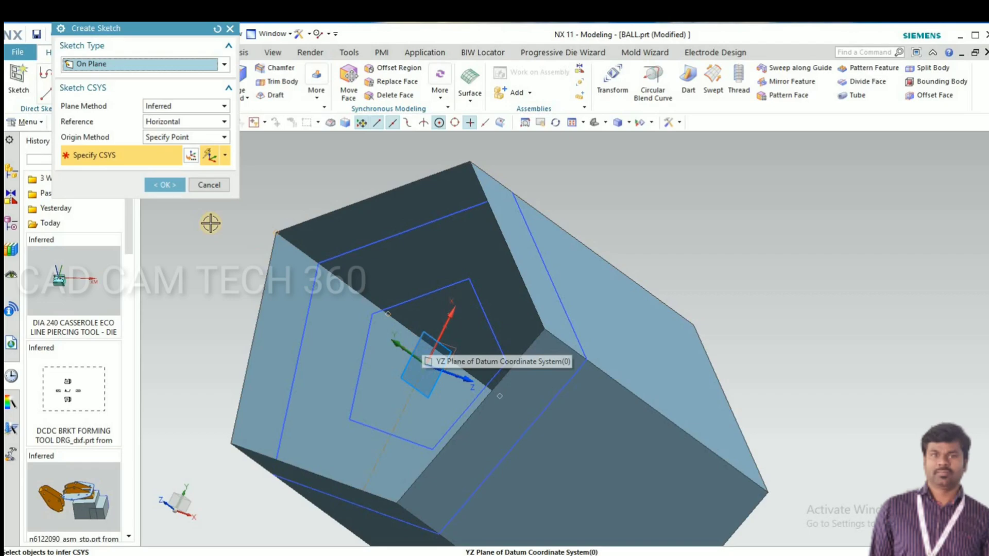
left_click(160, 184)
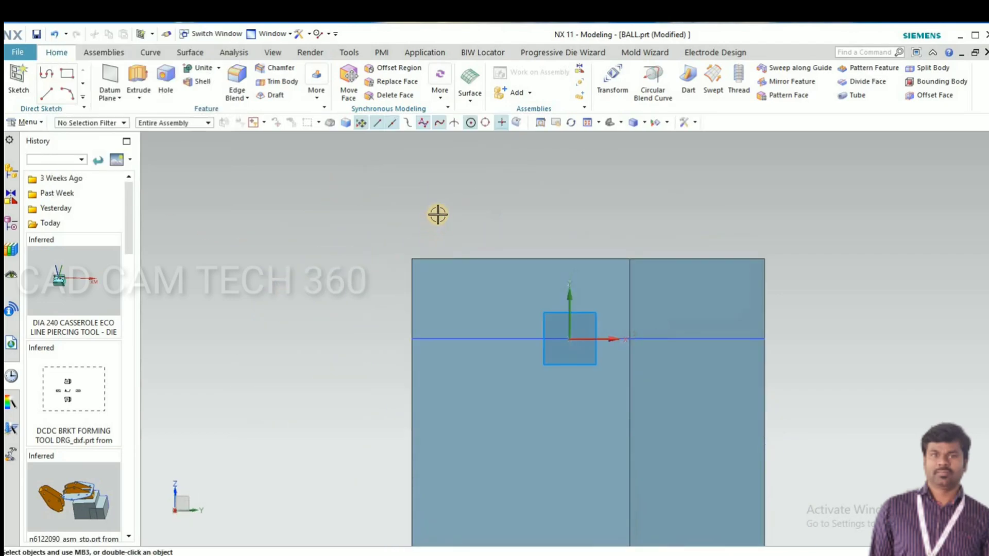
Step: Try to draw a line from the inner pentagon's corner on the Y axis to an edge of the extruded sheet body
middle_click_drag(454, 205, 471, 309)
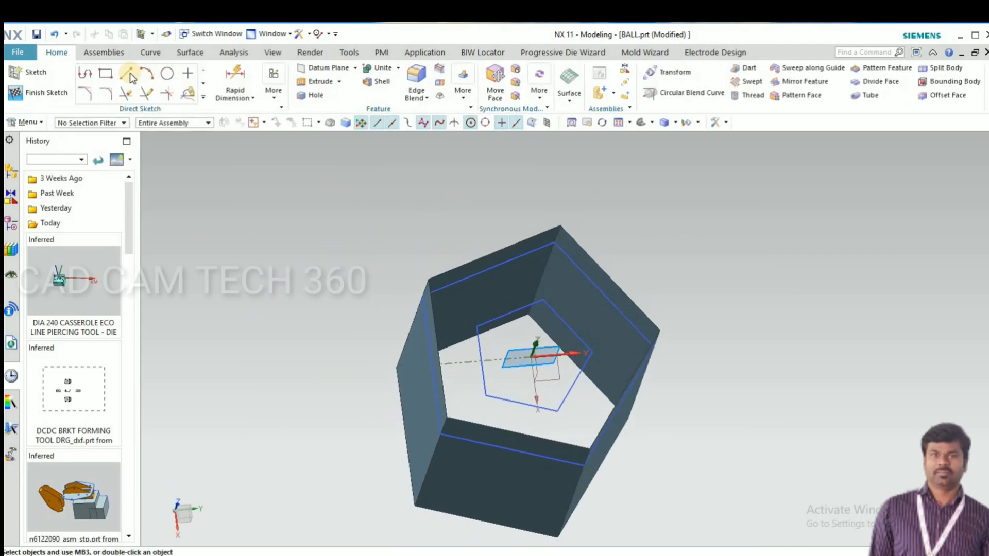
left_click(126, 74)
scroll(593, 355, "down", 5)
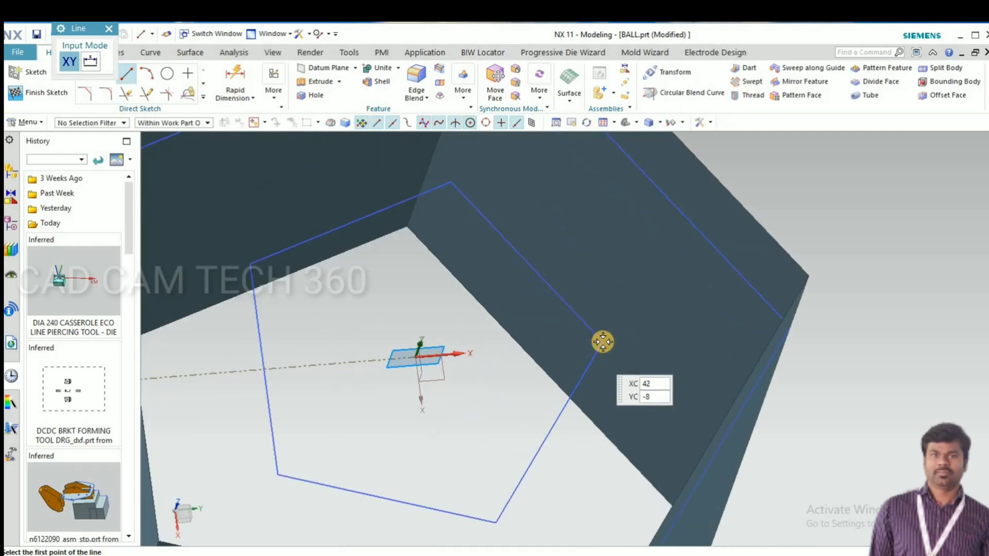
left_click(543, 382)
scroll(556, 396, "up", 3)
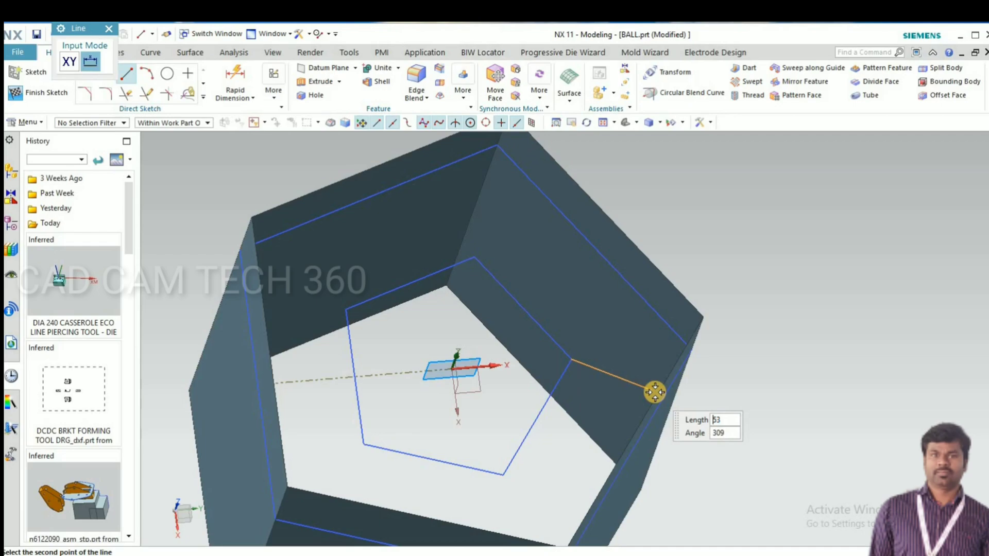
scroll(644, 399, "down", 5)
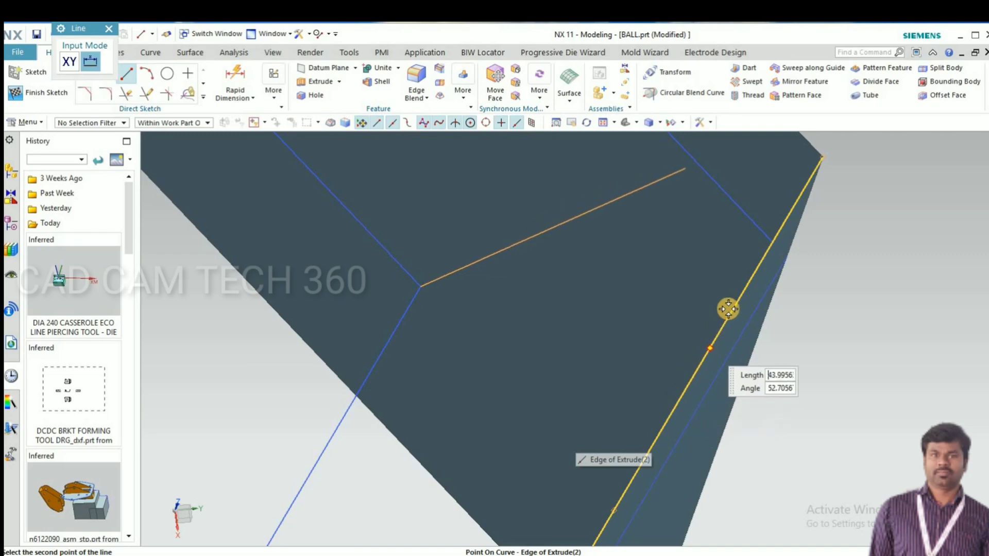
left_click(752, 271)
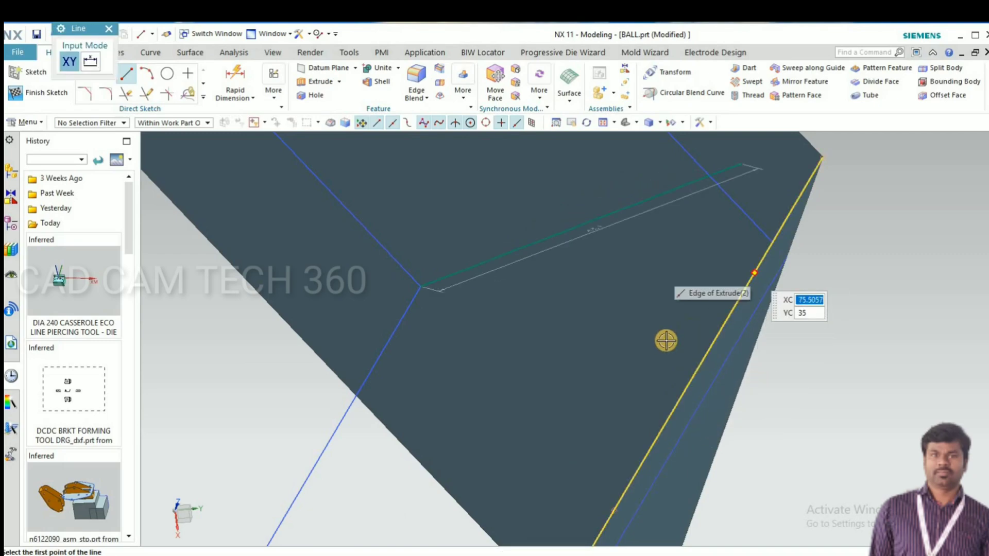
Step: Draw a line from the inner pentagon's corner on the Y axis to the adjacent side edge of the extruded sheet body
scroll(581, 381, "up", 3)
scroll(578, 383, "up", 3)
middle_click_drag(578, 401, 579, 378)
left_click(478, 238)
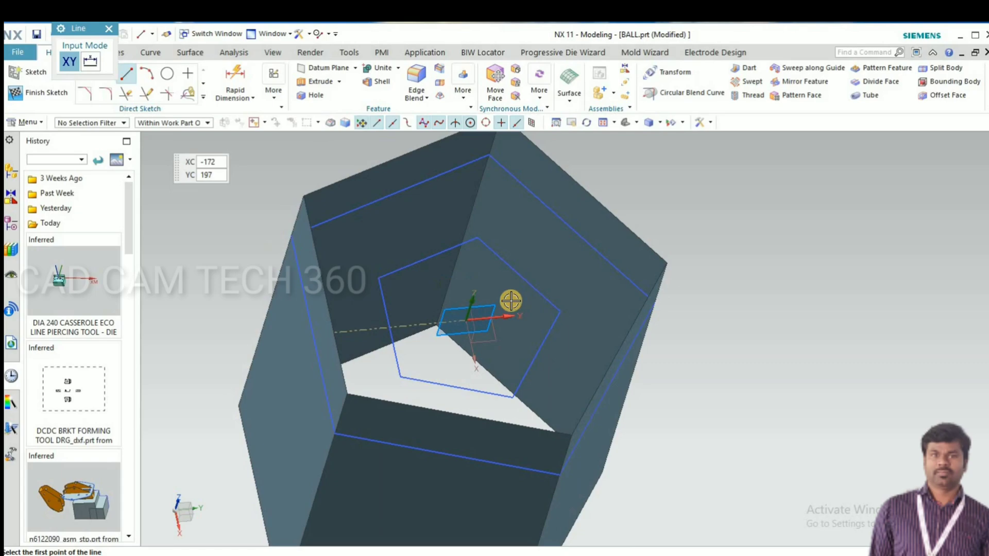
left_click(577, 365)
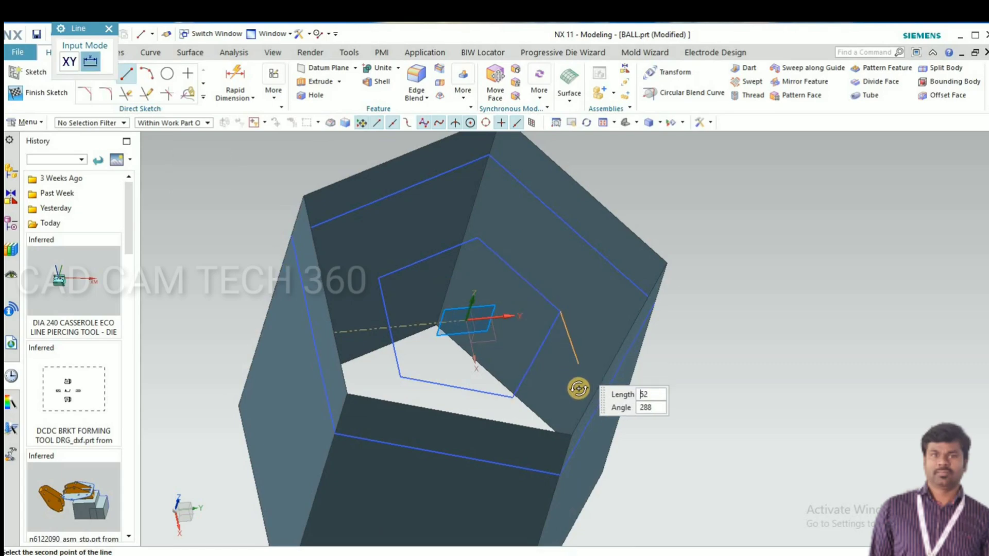
middle_click_drag(578, 388, 604, 374)
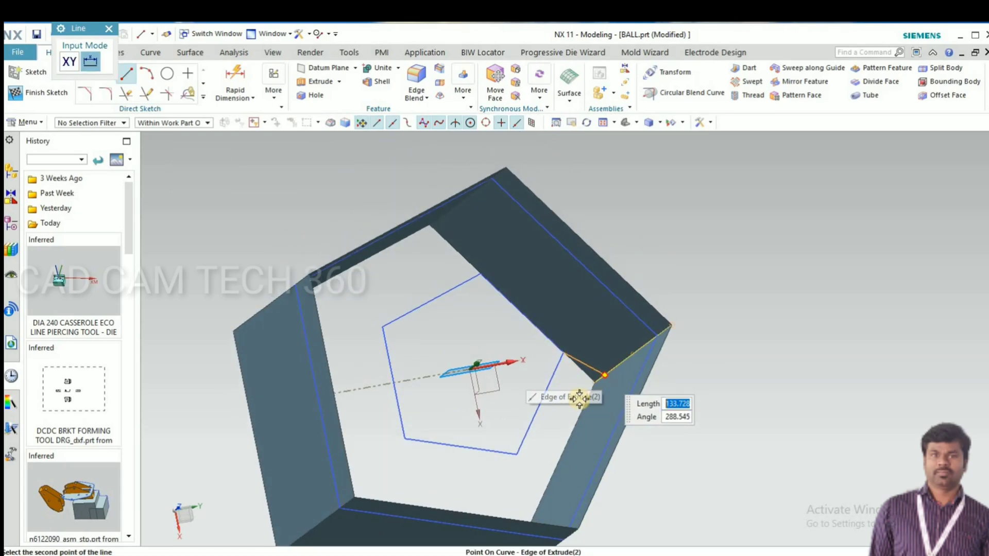
left_click(572, 400)
middle_click_drag(558, 404, 547, 333)
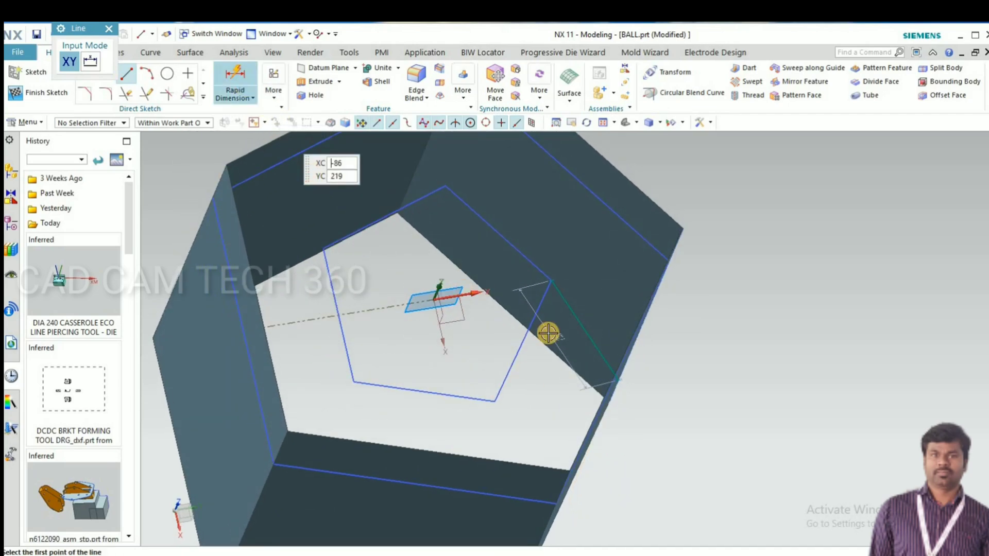
Step: Dimension the new line's length to 50 mm and finish the sketch
key("d")
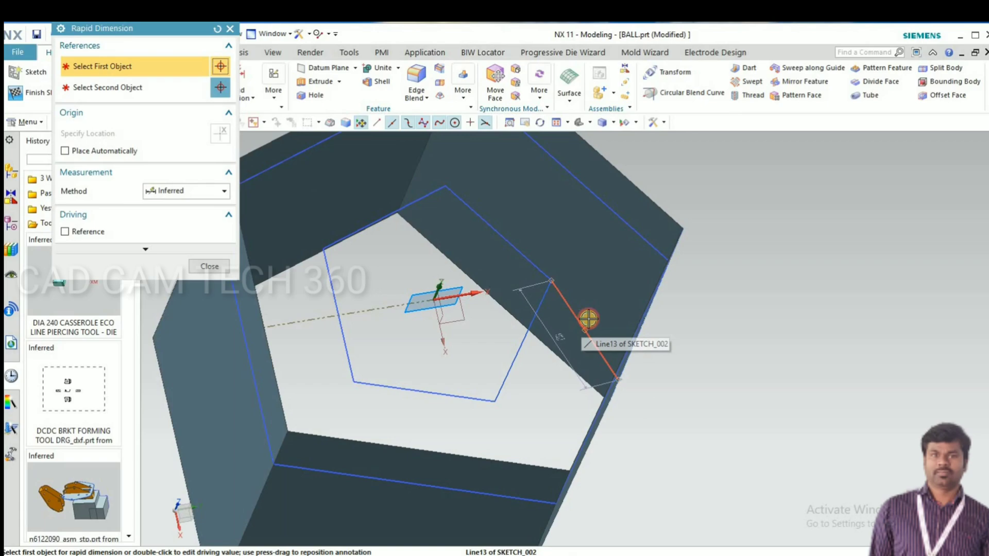
left_click(588, 340)
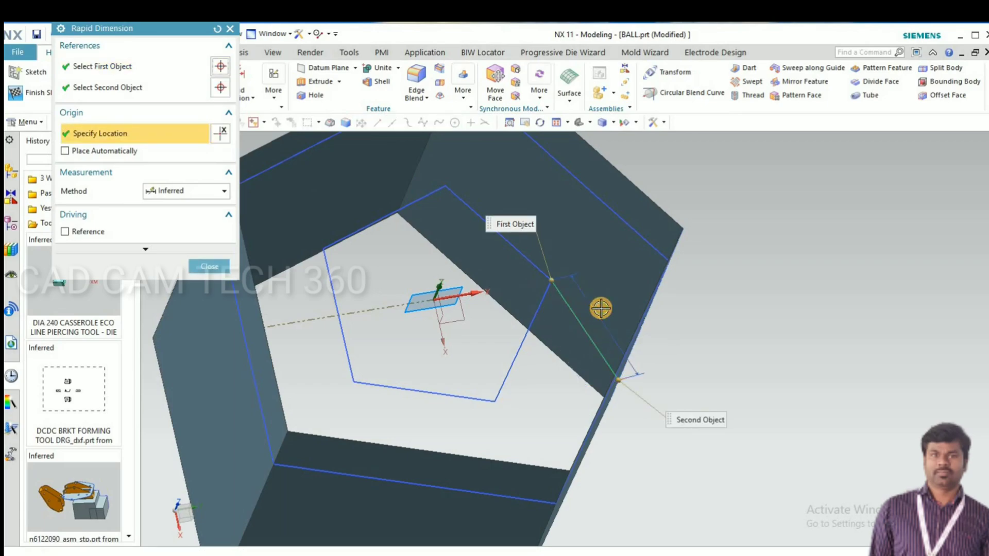
left_click(599, 309)
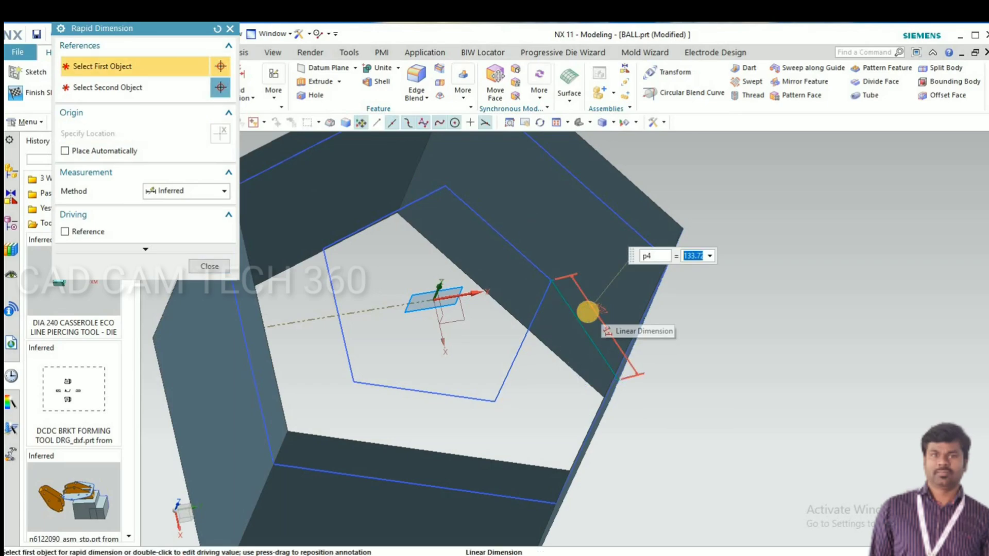
type("50")
key("Return")
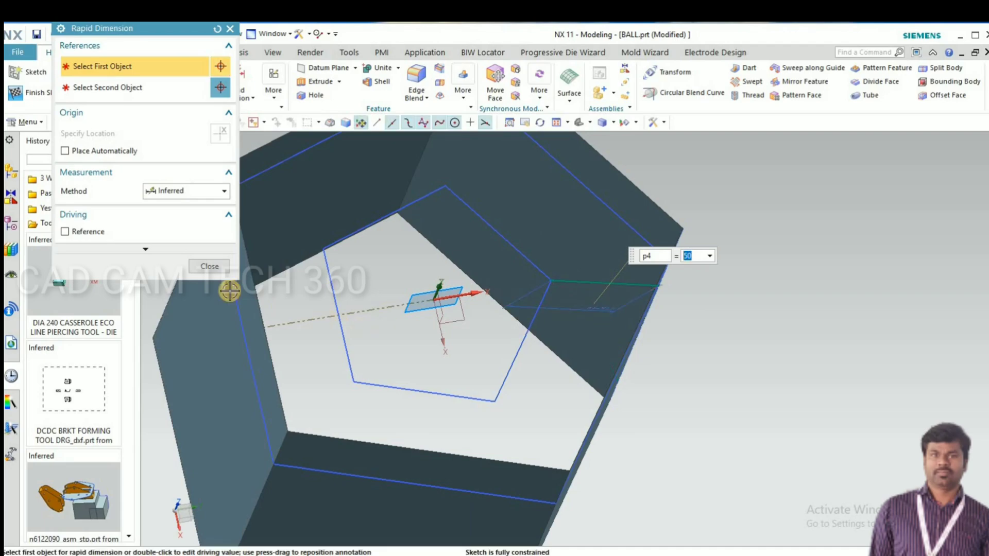
left_click(207, 267)
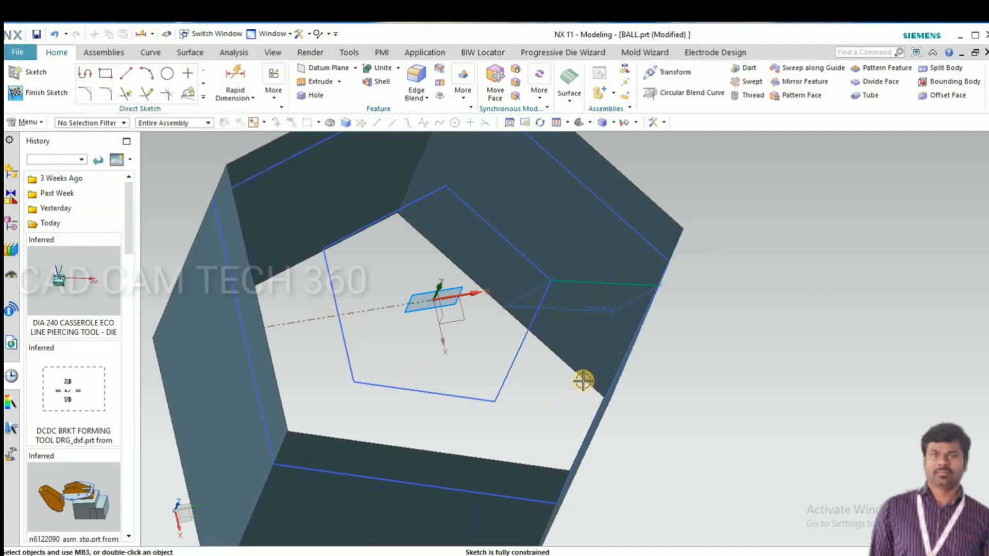
middle_click_drag(680, 415, 665, 391)
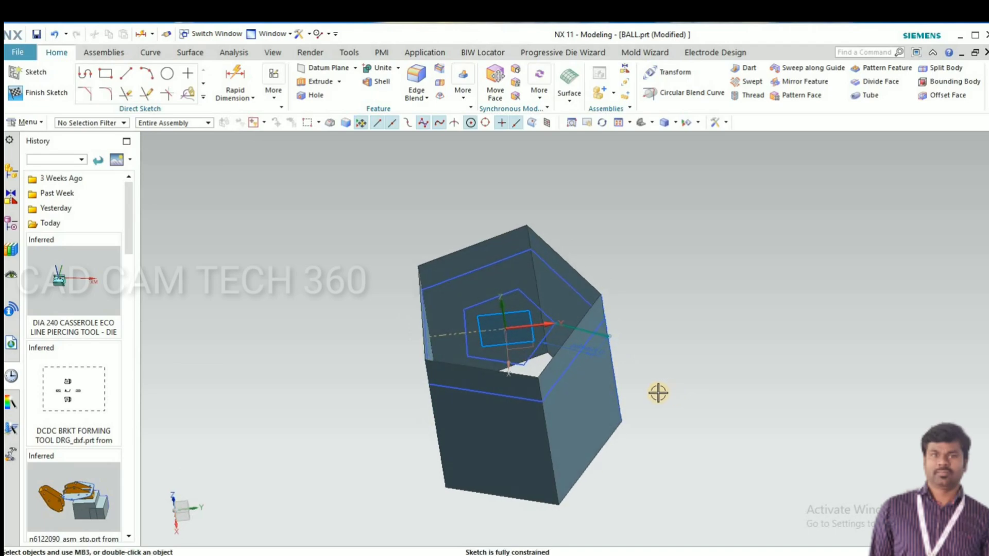
key("ctrl+q")
Step: Hide the extruded pentagonal sheet body
left_click(576, 426)
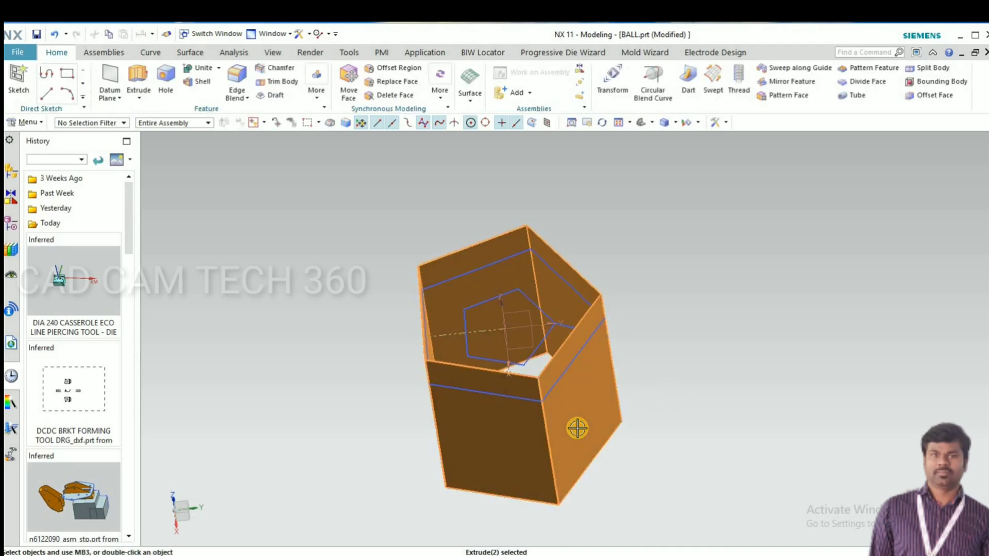
key("ctrl+b")
mouse_move(565, 391)
middle_mouse_down()
mouse_move(536, 391)
mouse_move(551, 382)
mouse_move(577, 318)
middle_mouse_up()
scroll(564, 326, "up", 3)
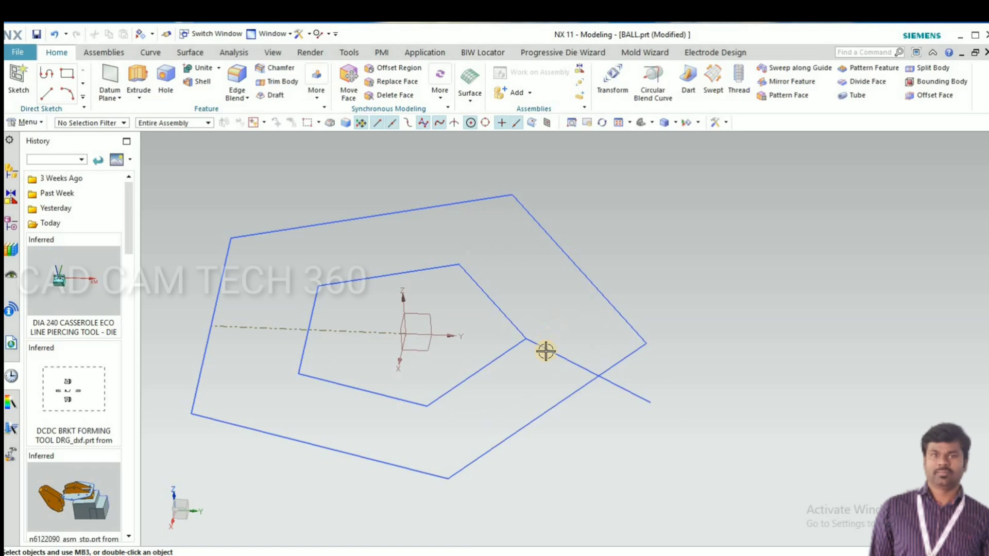
Step: Create a Two Lines datum plane through the 50 mm line and the adjoining side of the inner pentagon
mouse_move(546, 350)
middle_mouse_down()
mouse_move(554, 384)
mouse_move(547, 347)
mouse_move(375, 294)
middle_mouse_up()
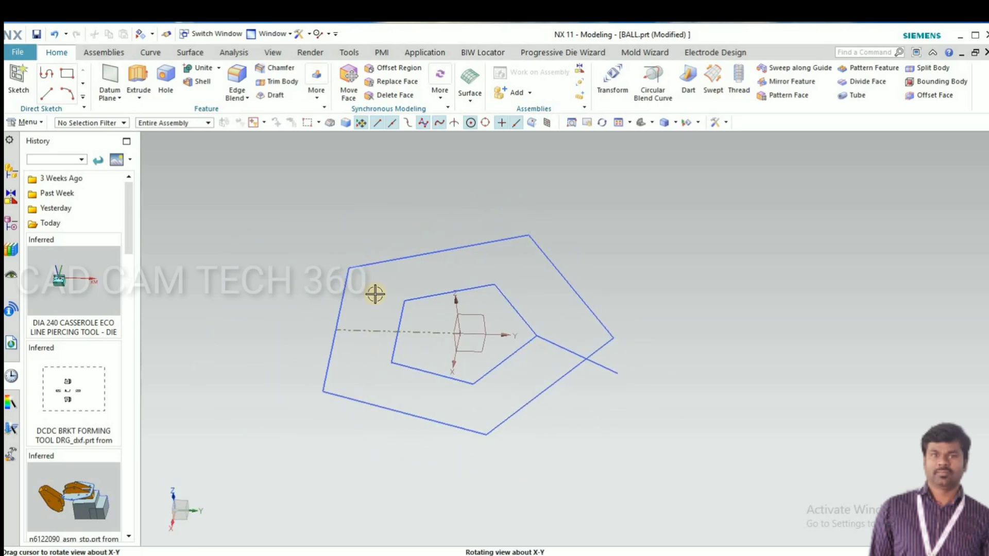
left_click(110, 77)
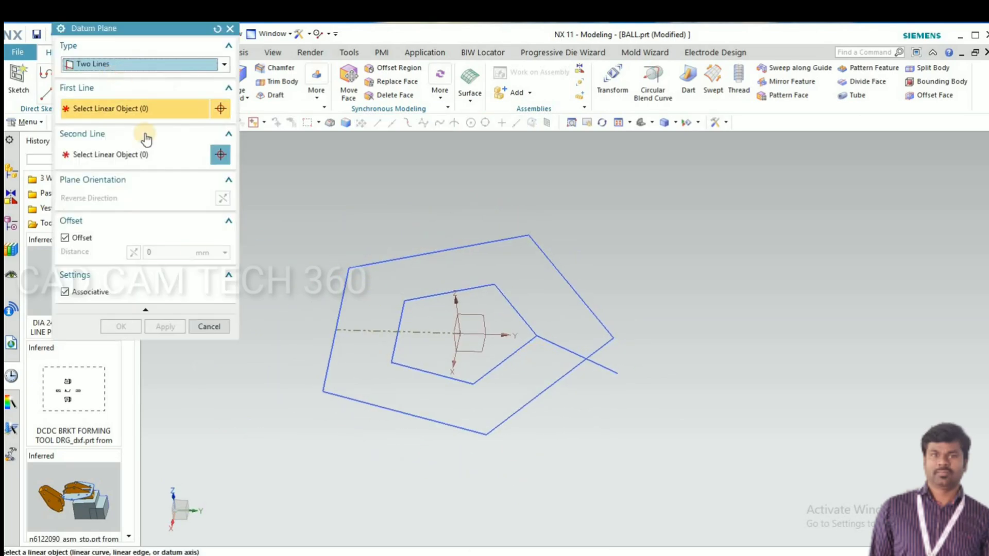
left_click(556, 354)
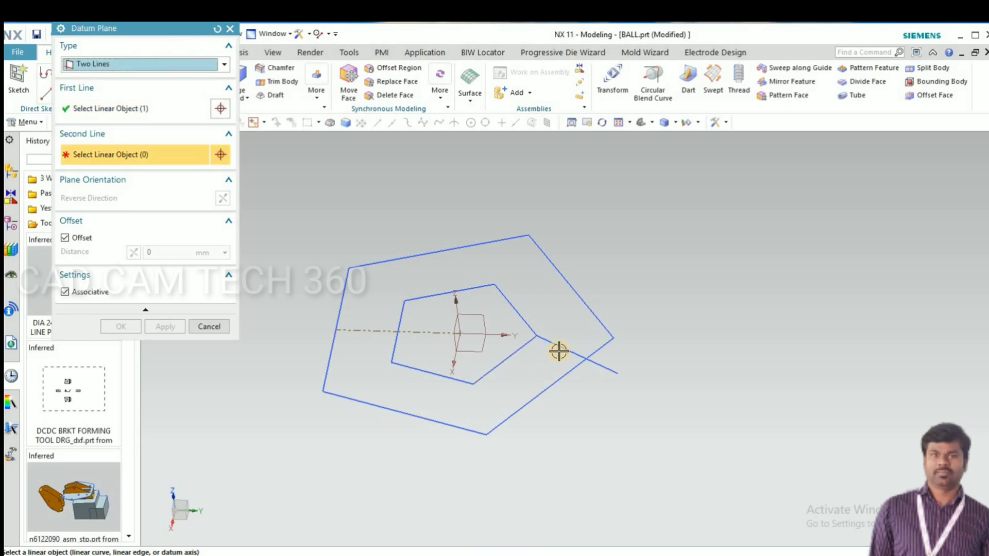
left_click(465, 380)
left_click(120, 348)
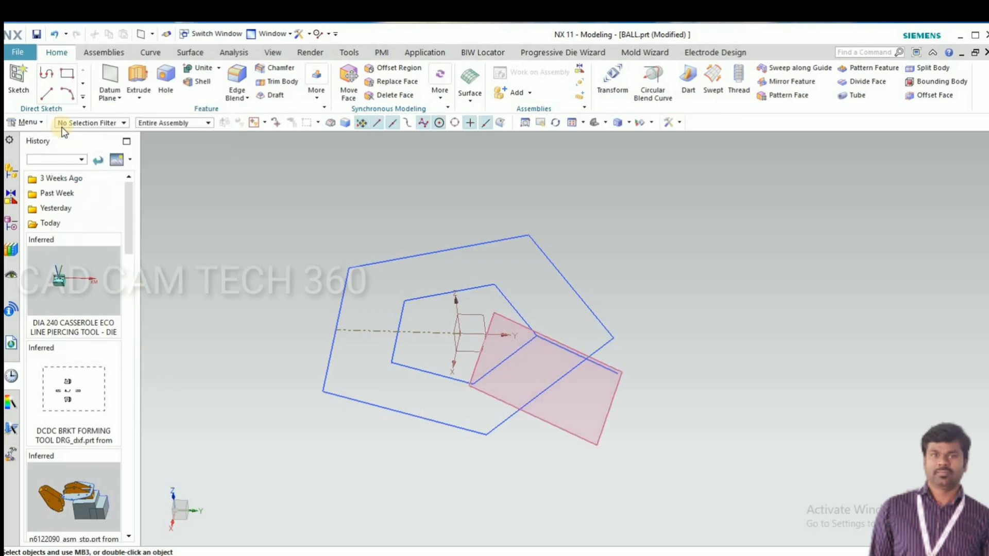
Step: Start a new sketch on the new datum plane
left_click(19, 77)
left_click(503, 398)
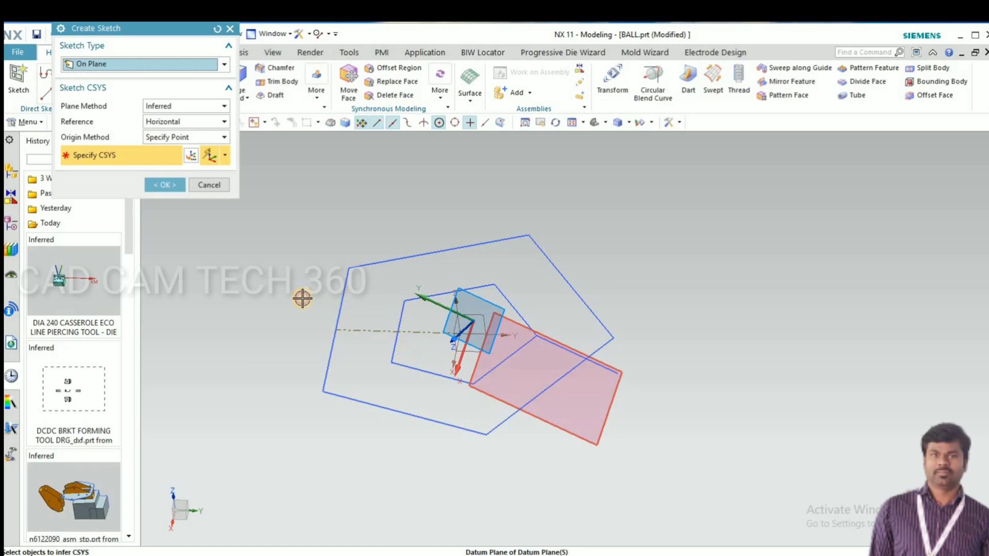
left_click(168, 183)
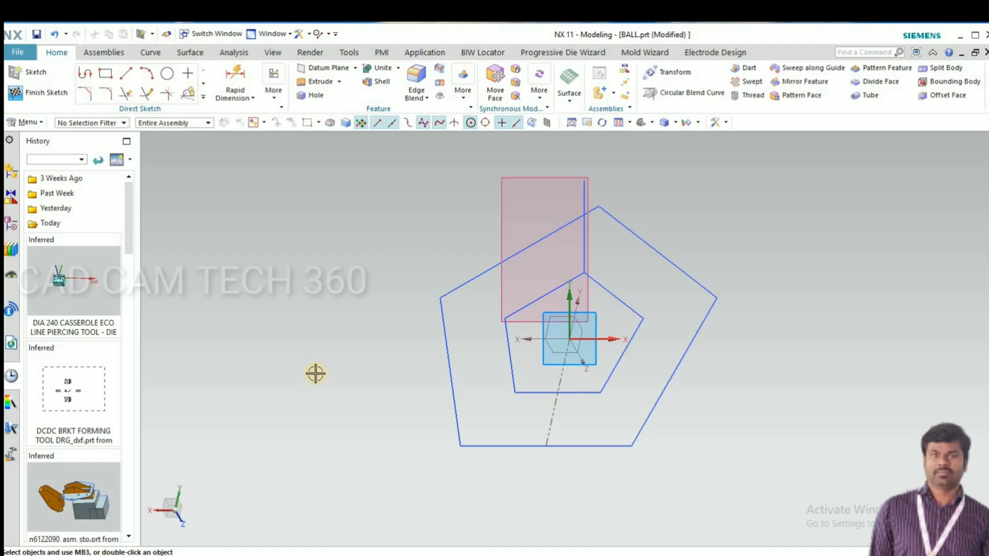
Step: Draw a 6-sided polygon with an inscribed radius of about 46 mm, rotated about 58 degrees, beside the outer pentagon
middle_click_drag(336, 353, 296, 399)
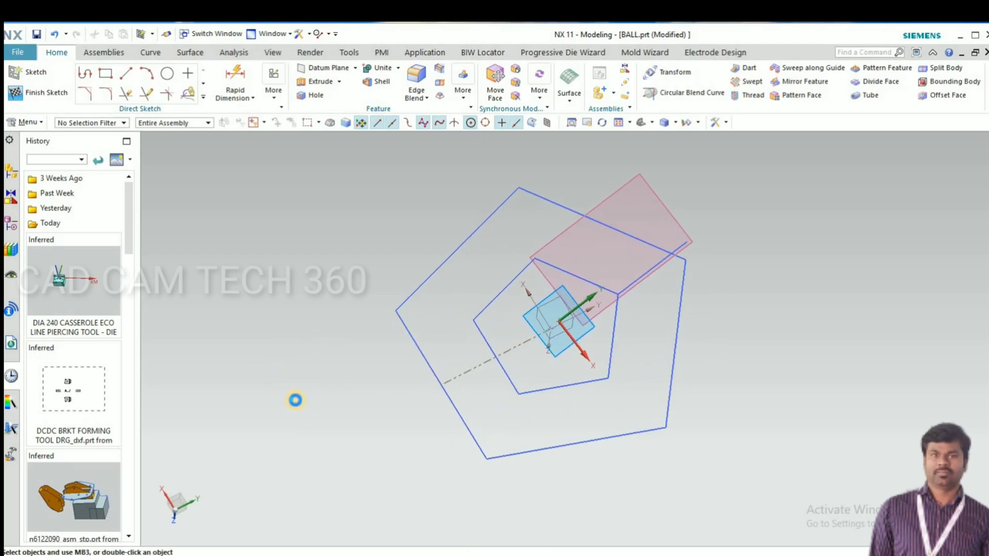
key("F8")
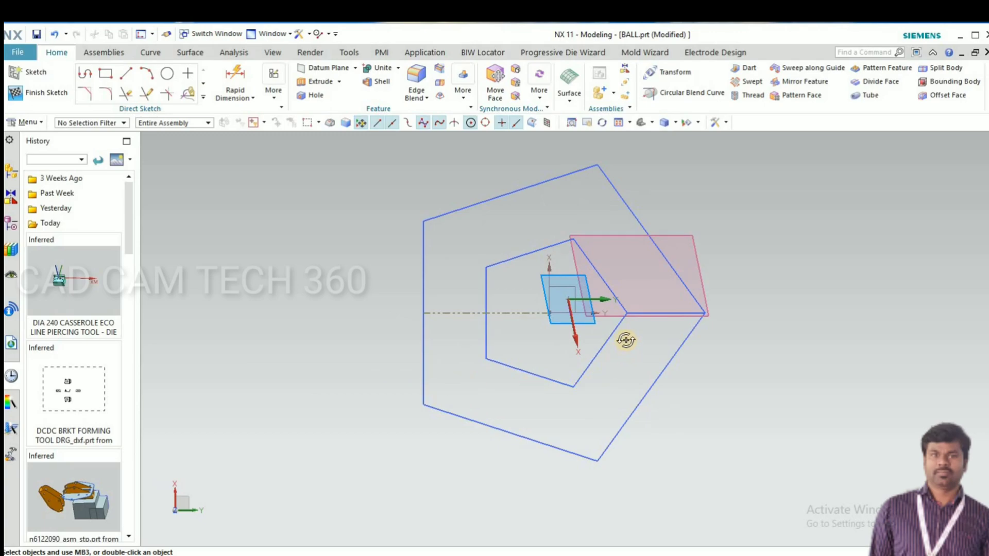
middle_click_drag(626, 340, 607, 355)
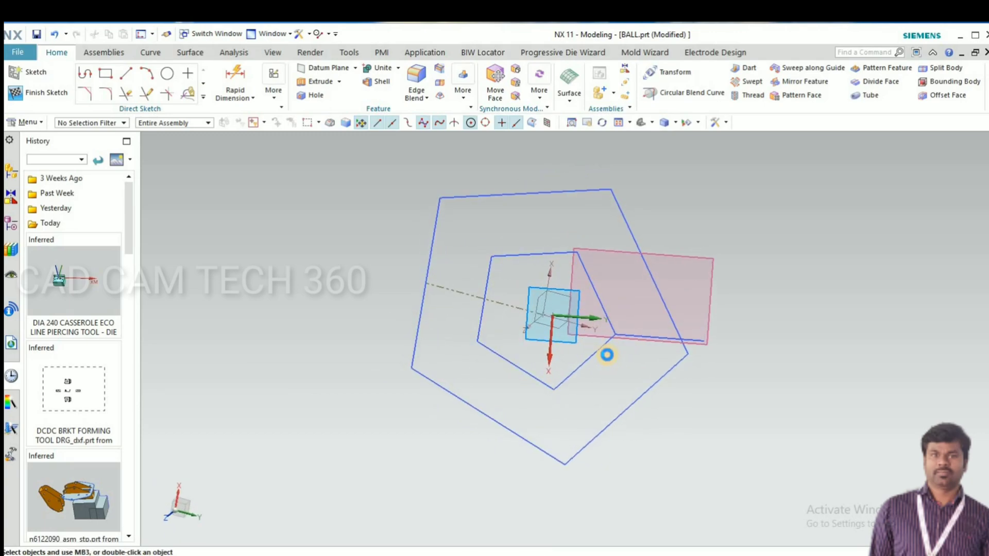
key("F8")
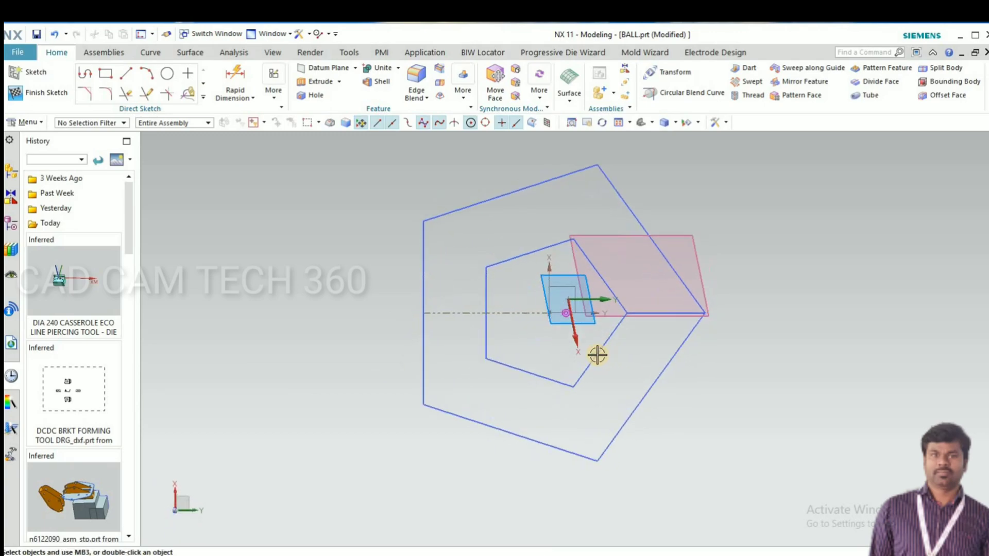
left_click(203, 97)
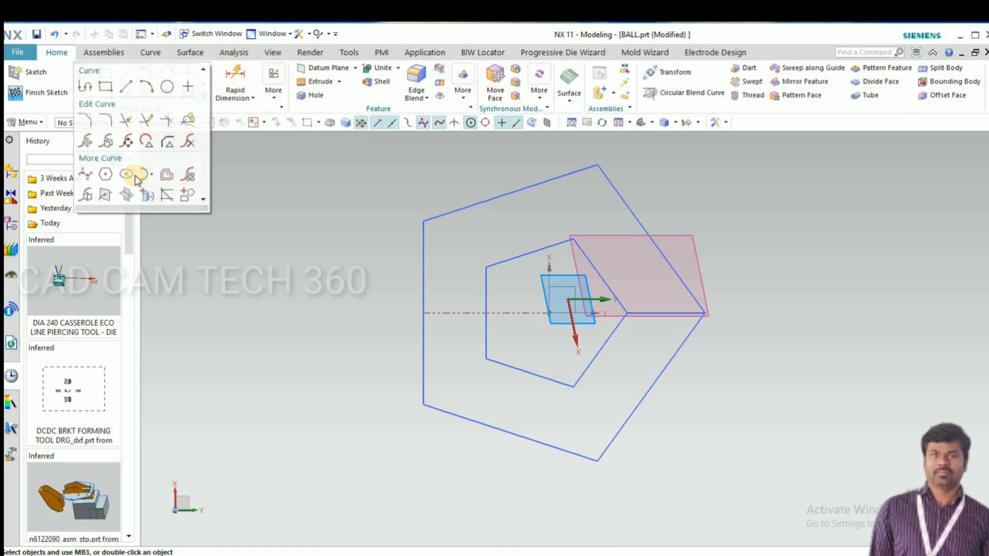
left_click(106, 175)
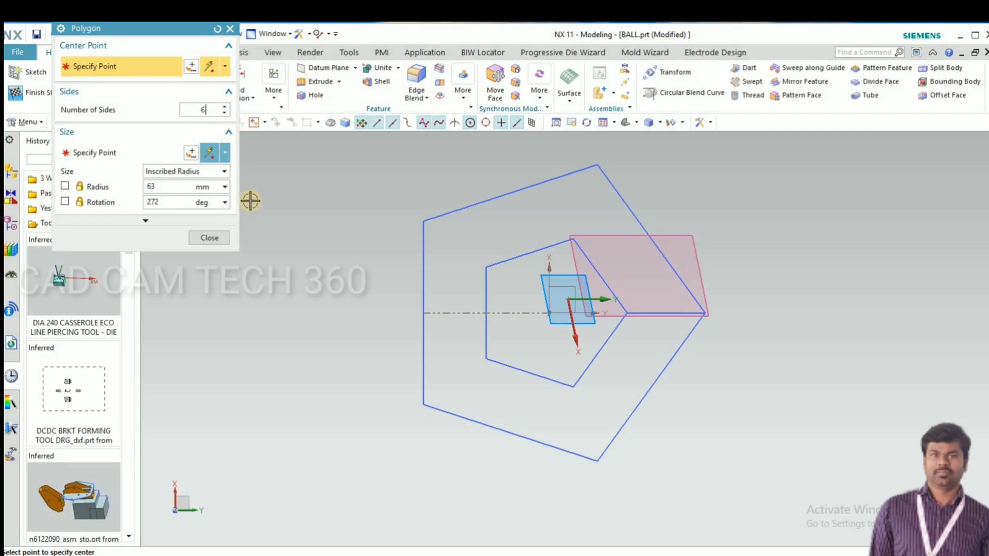
left_click(669, 194)
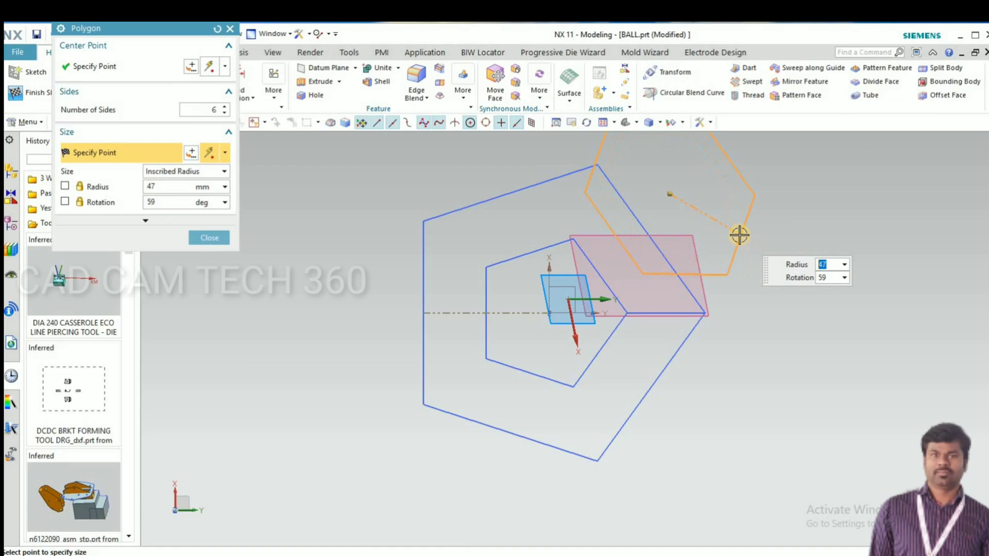
left_click(706, 280)
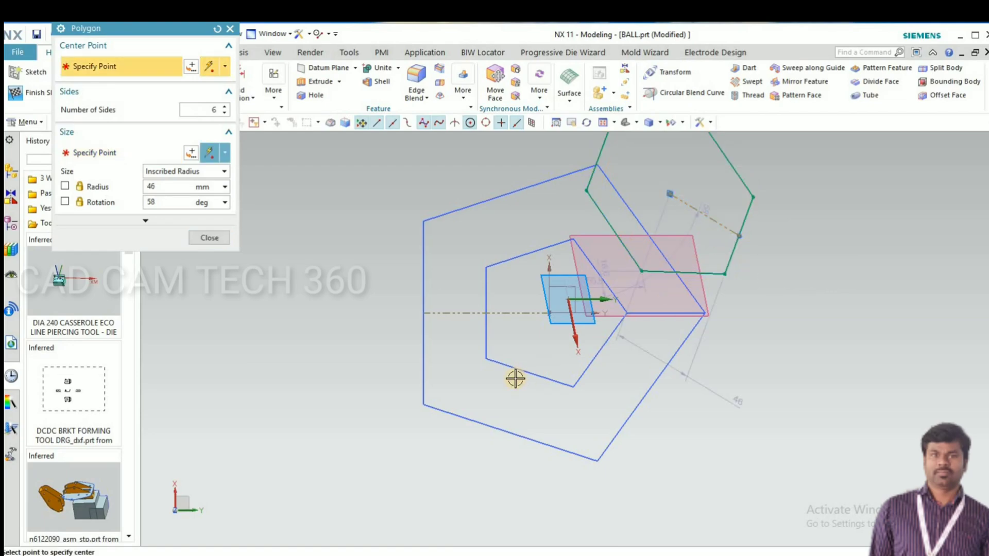
key("Escape")
Step: Make a hexagon corner coincident with the inner pentagon's corner that touches the datum plane, away from the 50 mm line
mouse_move(569, 265)
middle_mouse_down()
mouse_move(558, 249)
mouse_move(573, 256)
mouse_move(582, 214)
middle_mouse_up()
scroll(578, 208, "up", 3)
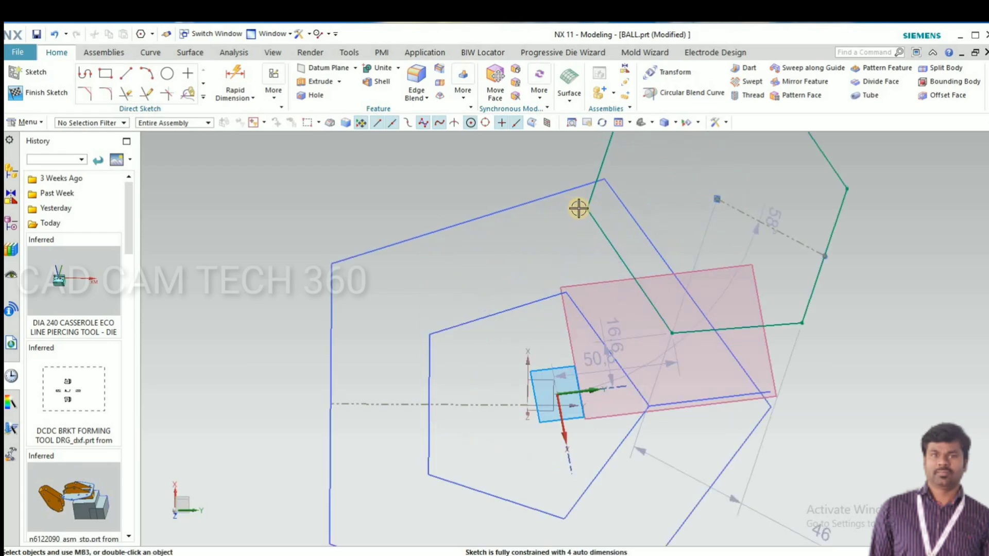
left_click(563, 281)
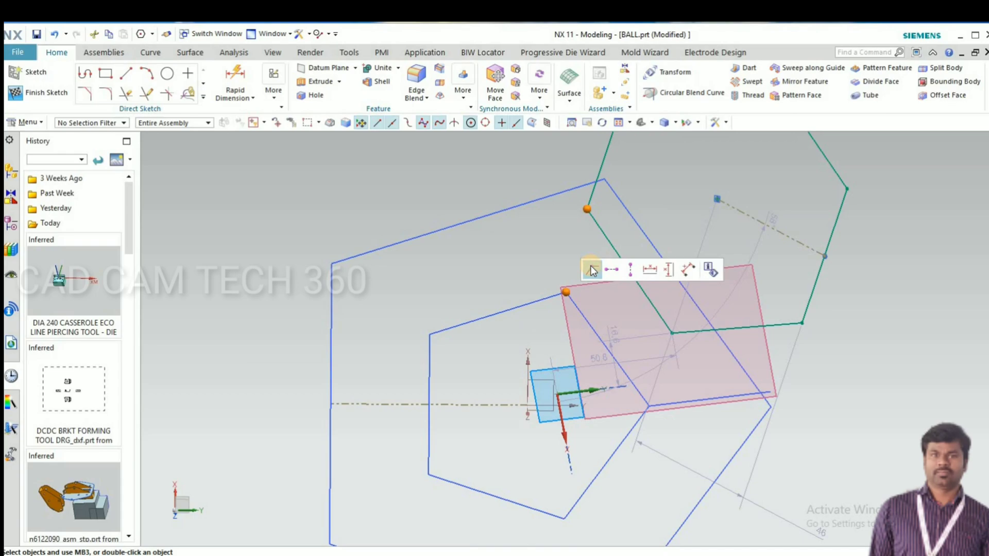
key("Escape")
left_click_drag(552, 278, 714, 400)
Step: Make the hexagon's adjacent free corner coincident with the inner pentagon's corner where the 50 mm line starts
left_click(725, 404)
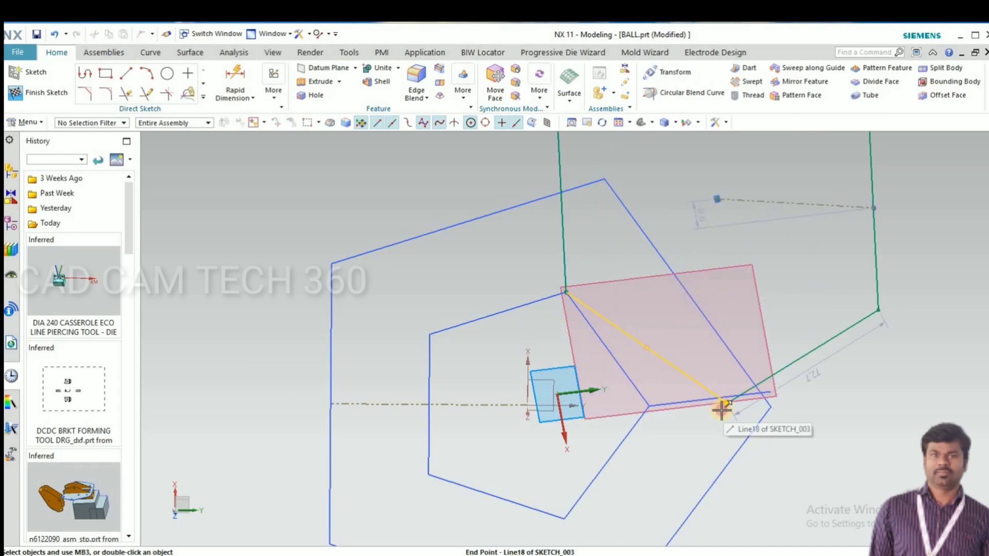
left_click(649, 405)
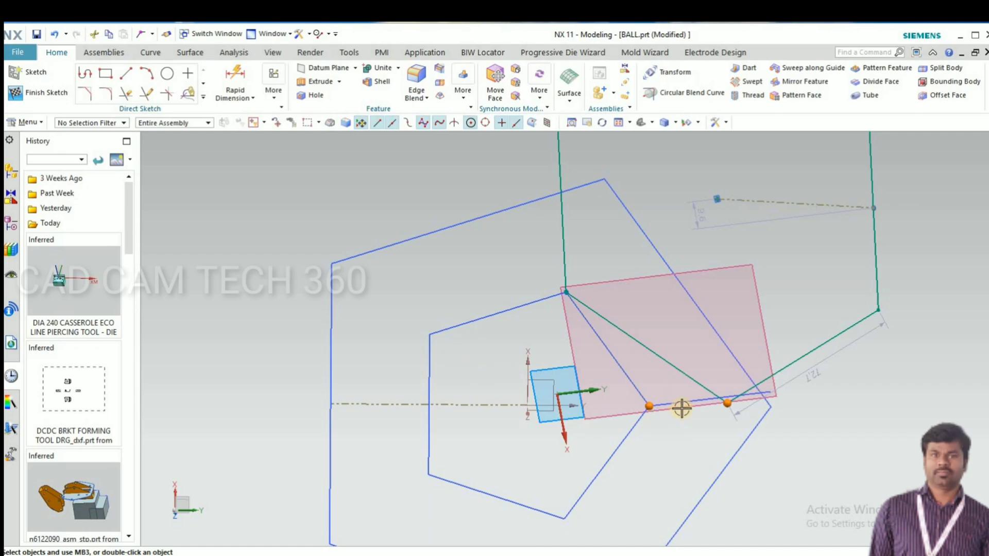
key("Escape")
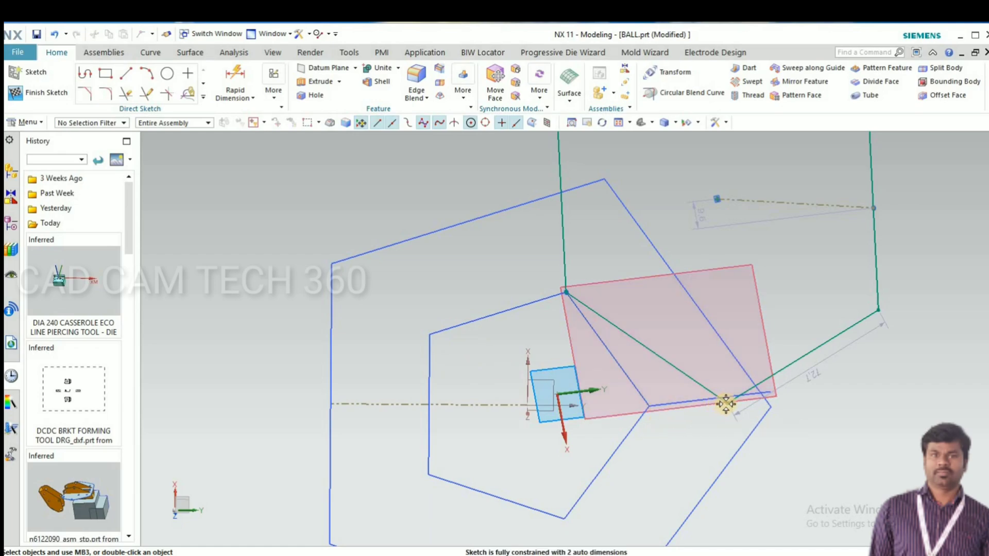
left_click(725, 404)
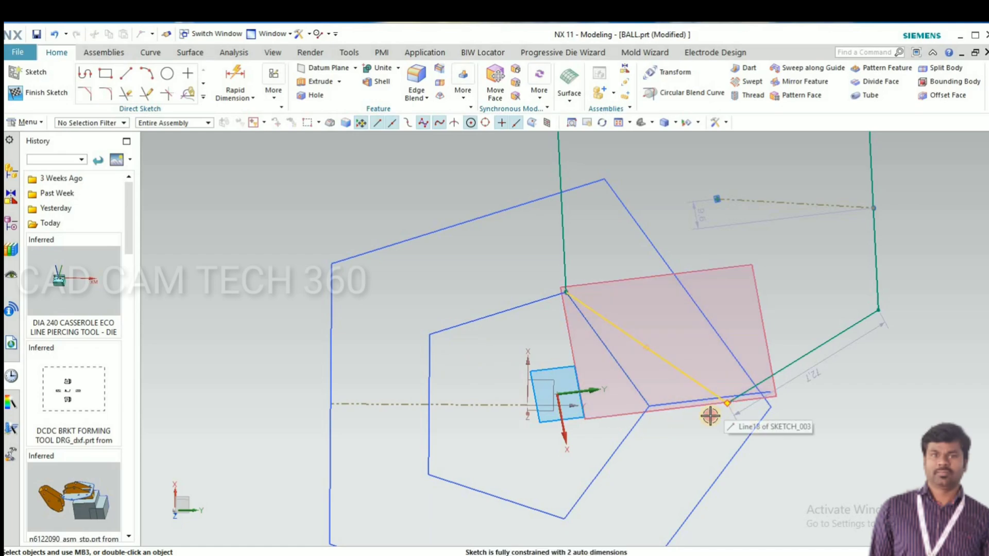
left_click(647, 406)
left_click(670, 384)
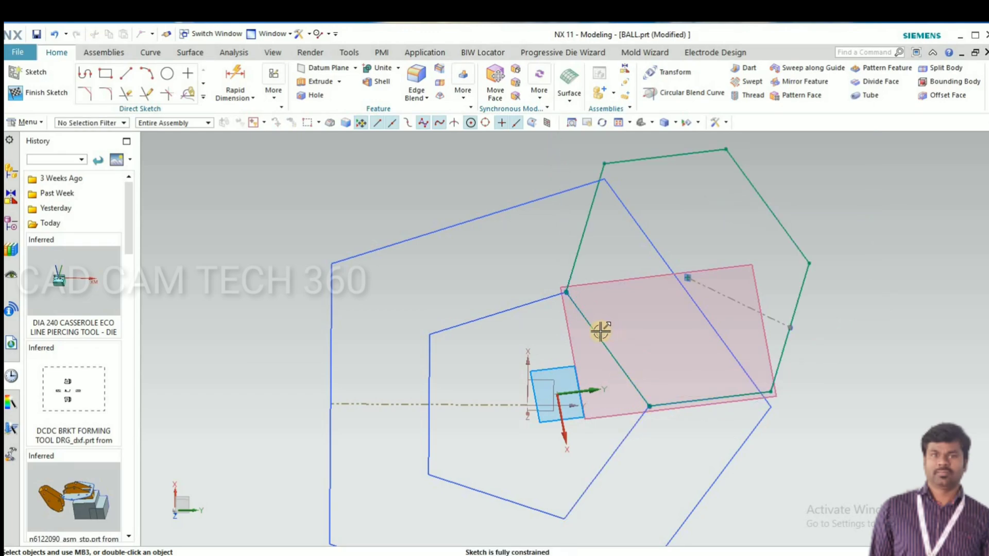
Step: Finish the hexagon sketch
scroll(600, 332, "down", 3)
mouse_move(554, 305)
middle_mouse_down()
mouse_move(541, 300)
mouse_move(532, 331)
mouse_move(536, 354)
mouse_move(556, 356)
mouse_move(551, 339)
mouse_move(555, 350)
middle_mouse_up()
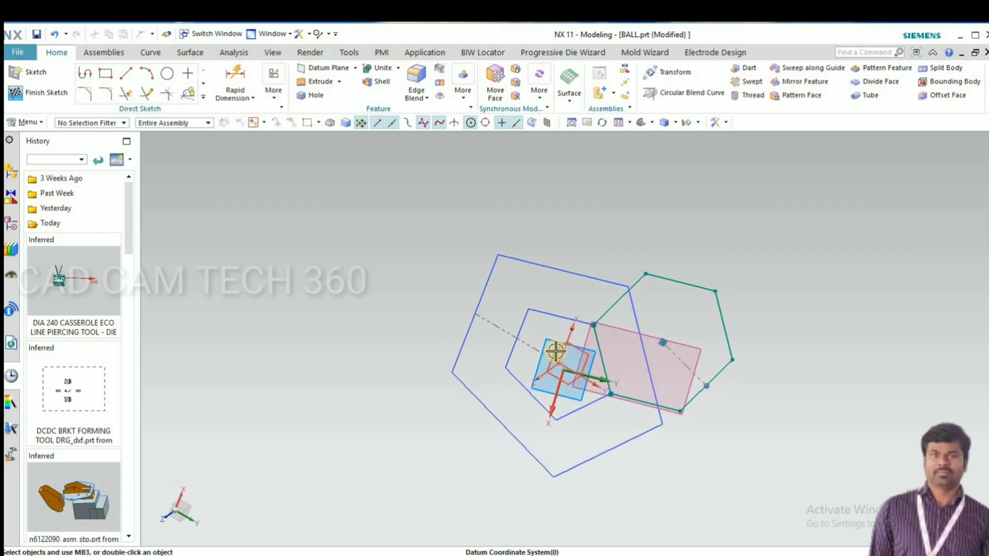
key("shift+F8")
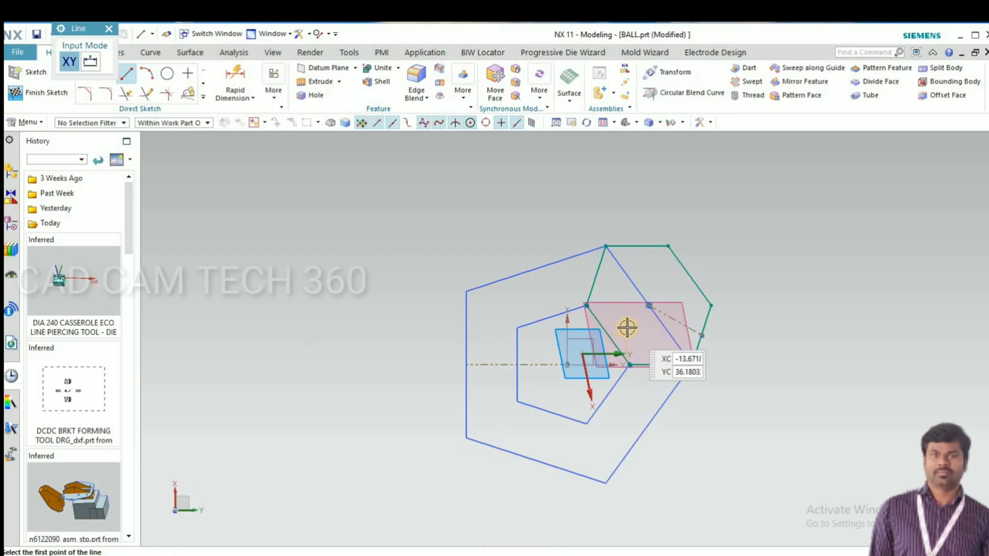
key("Escape")
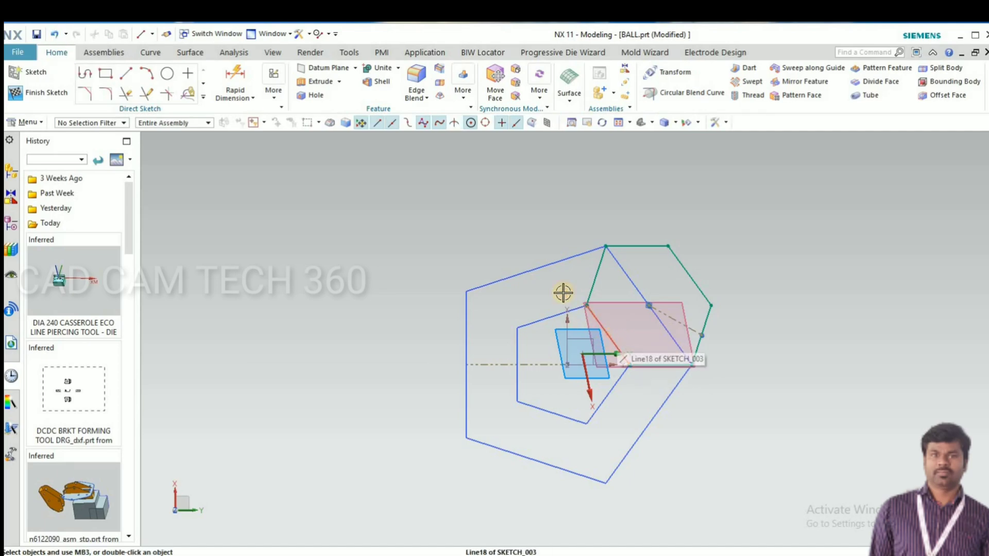
key("ctrl+q")
Step: Create a line from the hexagon's centre point to the midpoint of the side shared with the inner pentagon
mouse_move(562, 291)
middle_mouse_down()
mouse_move(562, 336)
mouse_move(592, 399)
mouse_move(554, 364)
mouse_move(543, 380)
mouse_move(556, 381)
middle_mouse_up()
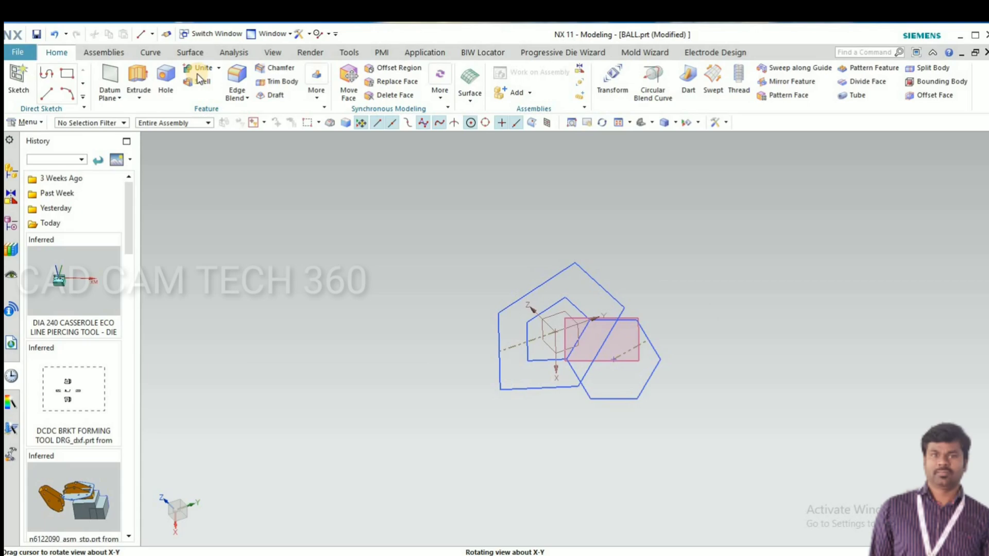
left_click(150, 53)
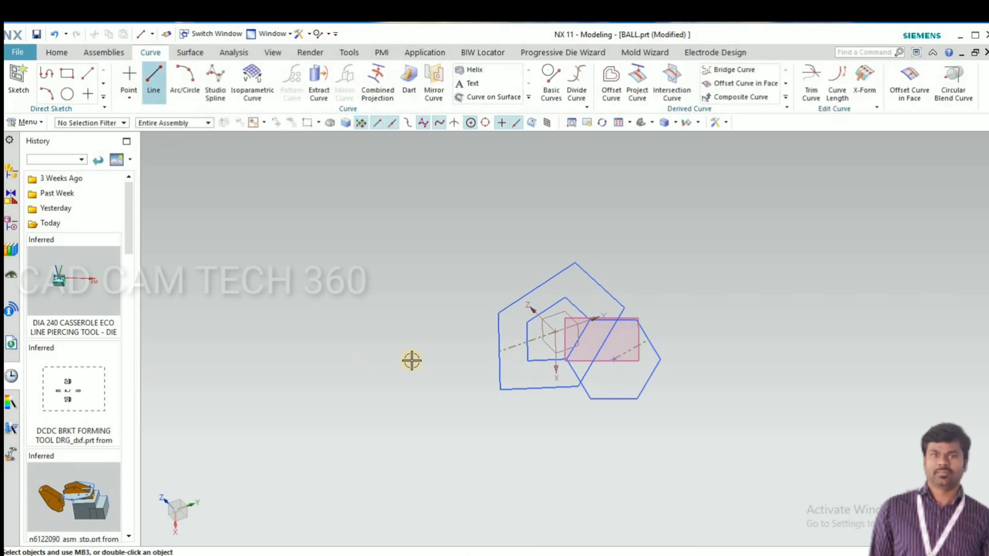
scroll(613, 358, "up", 3)
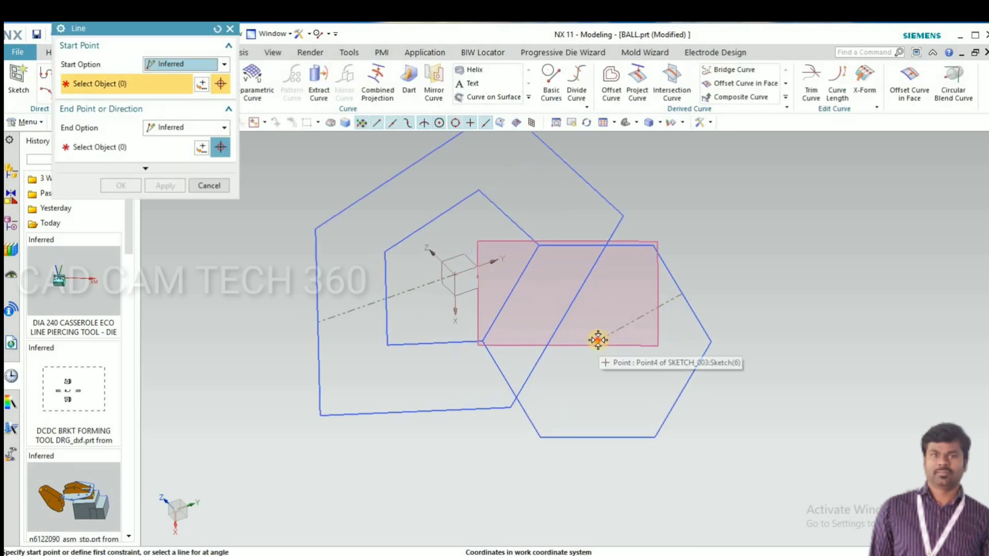
left_click(596, 339)
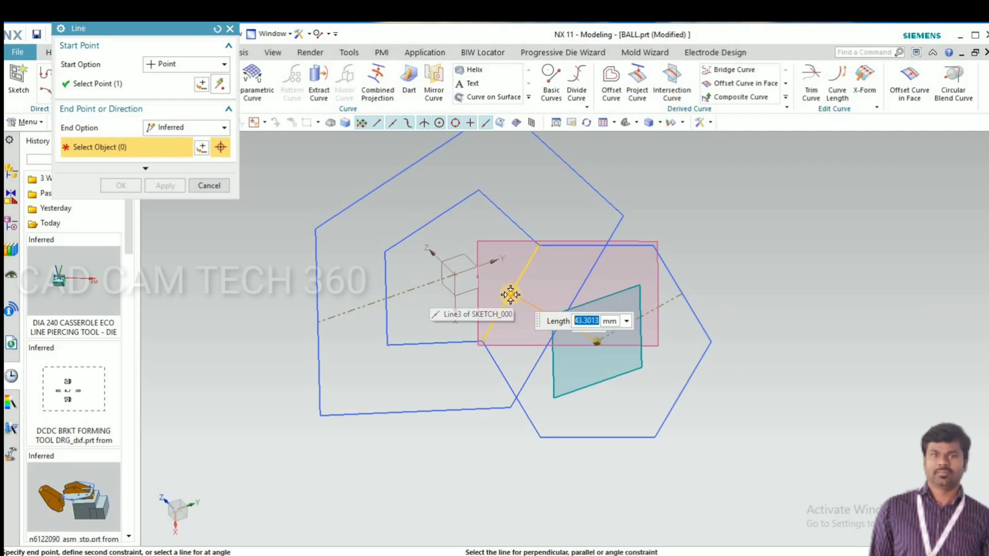
left_click(510, 294)
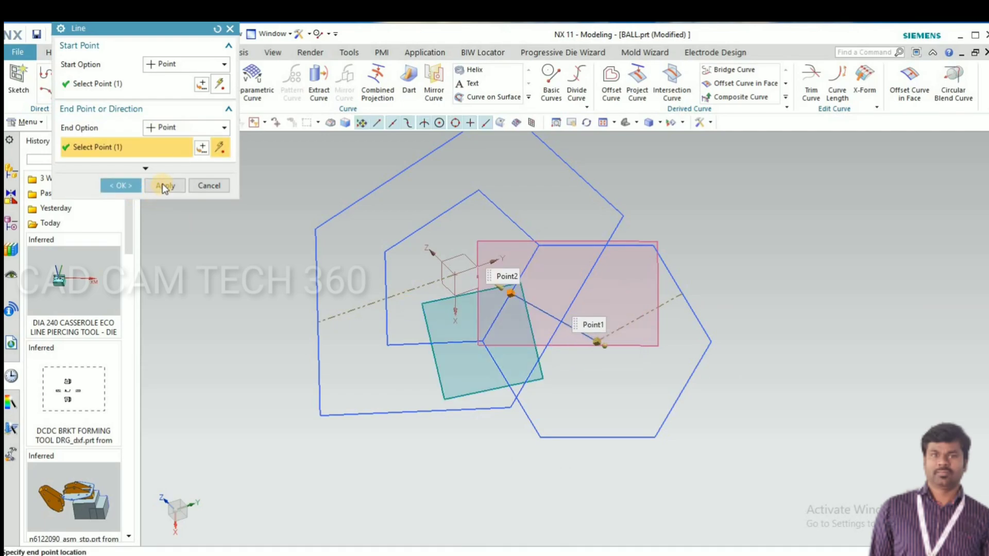
middle_click(387, 312)
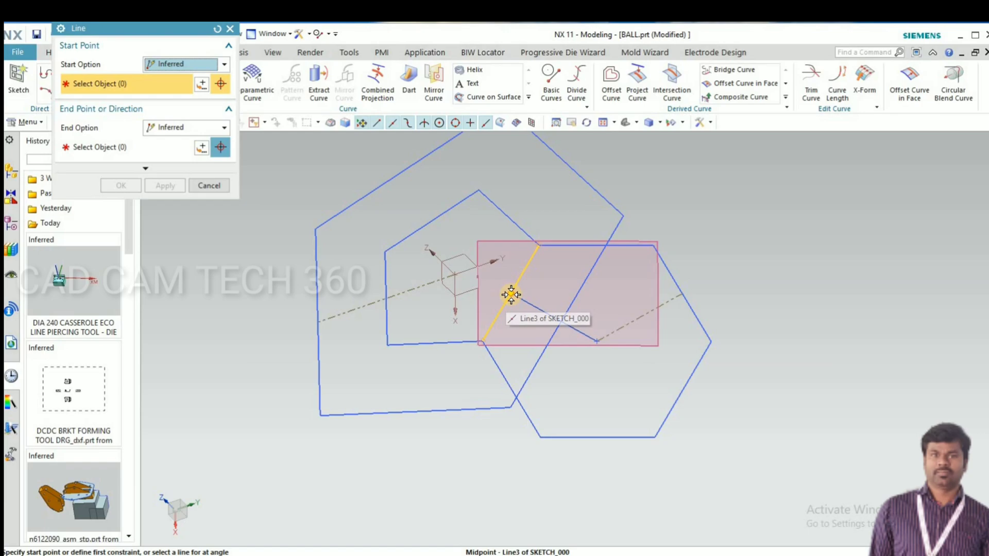
Step: Create a second line from the shared side's midpoint to the datum coordinate system origin at the pentagon's centre
left_click(493, 304)
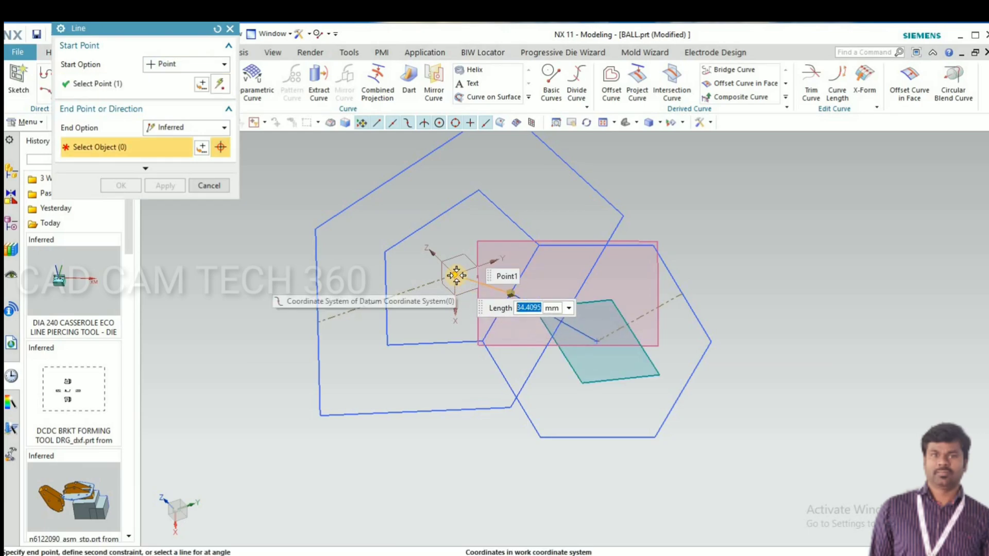
left_click(448, 277)
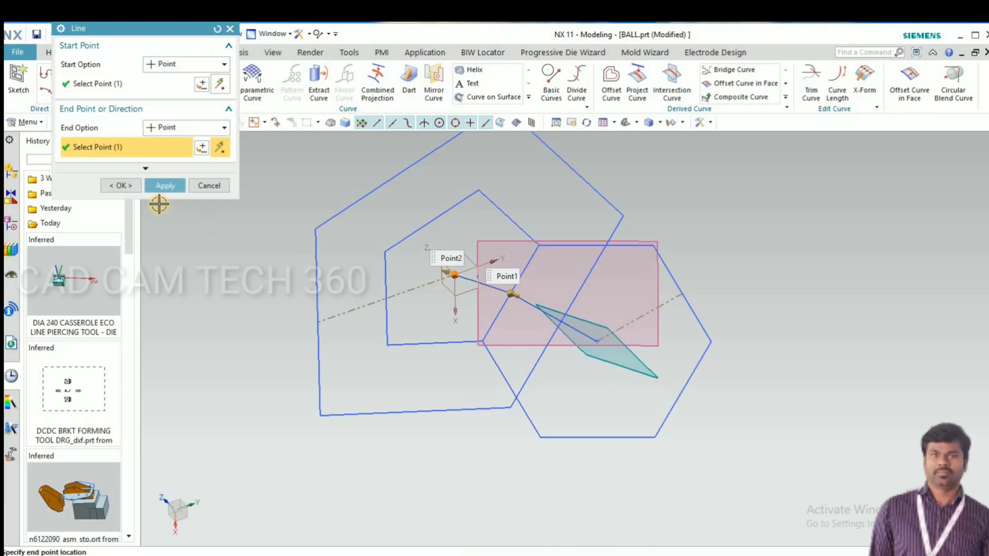
left_click(126, 185)
Step: Create a Two Lines datum plane through the two lines that join the hexagon's centre, the shared side's midpoint and the origin
mouse_move(472, 347)
middle_mouse_down()
mouse_move(479, 287)
mouse_move(469, 335)
mouse_move(446, 358)
mouse_move(456, 353)
mouse_move(139, 135)
middle_mouse_up()
left_click(18, 77)
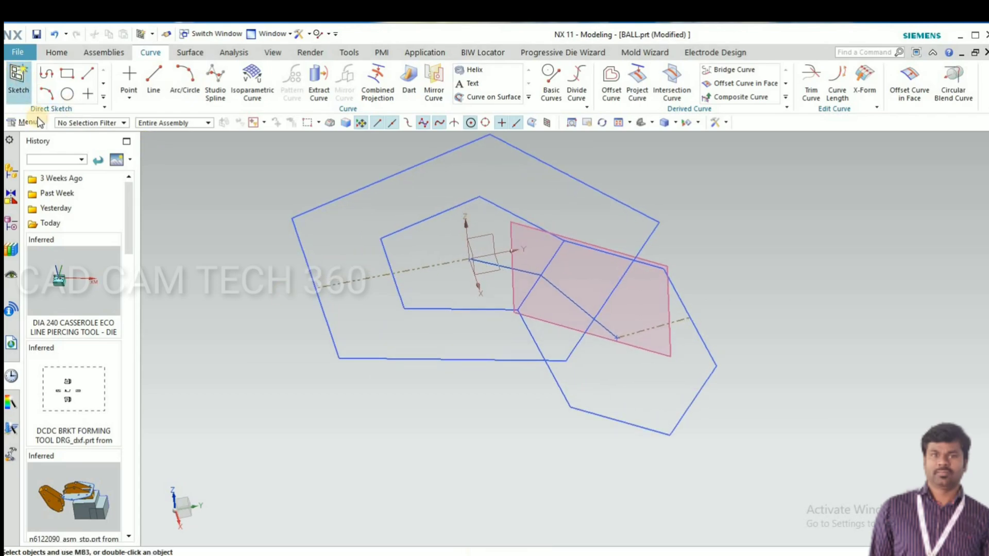
left_click(205, 183)
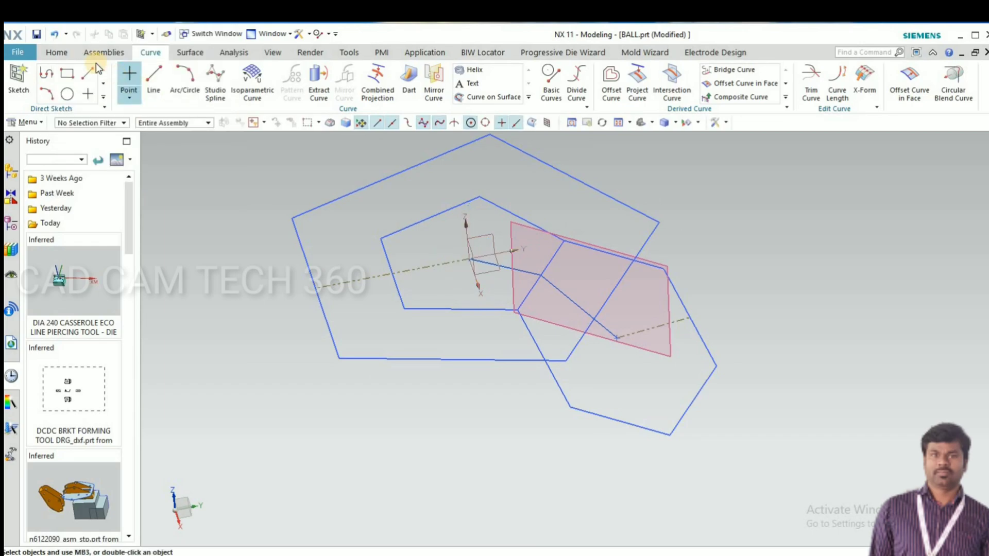
left_click(53, 51)
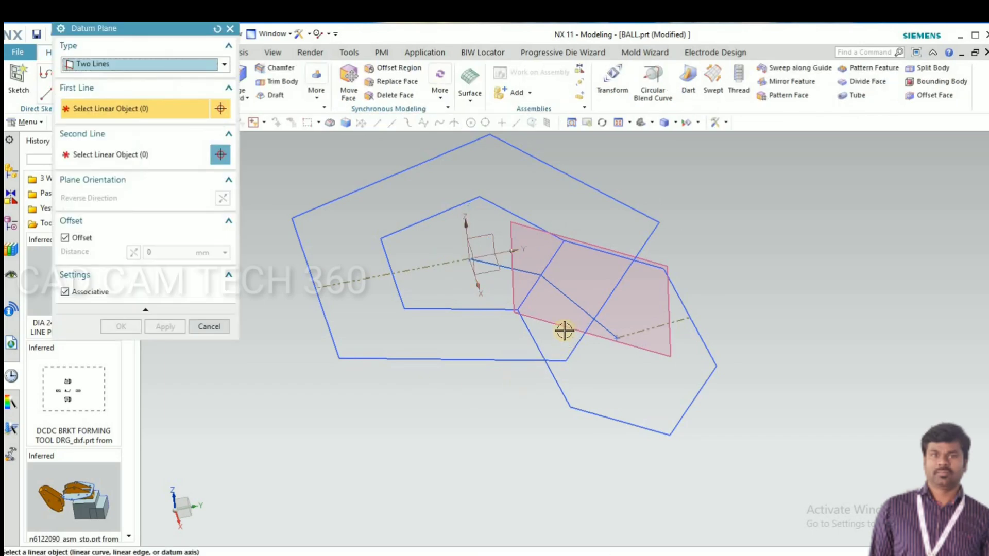
left_click(545, 313)
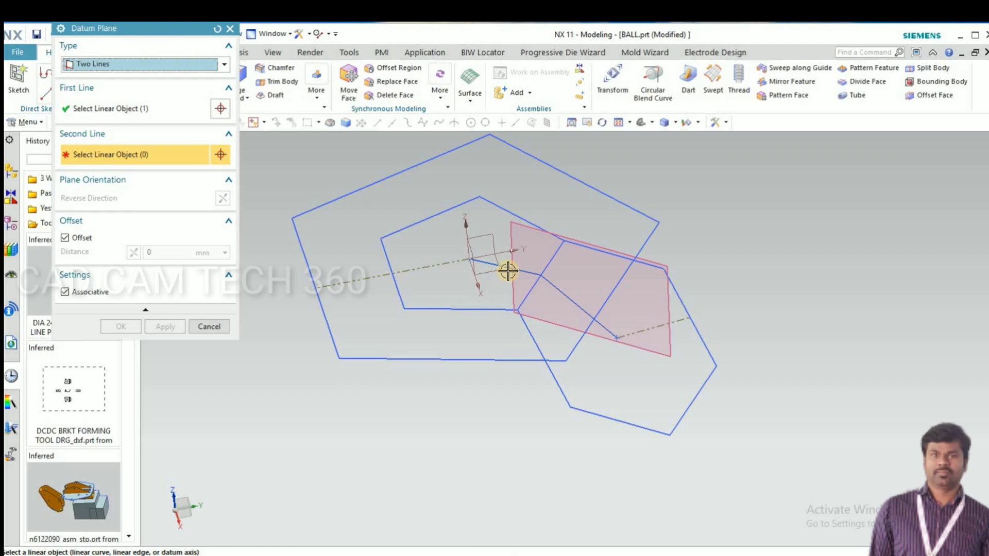
left_click(490, 292)
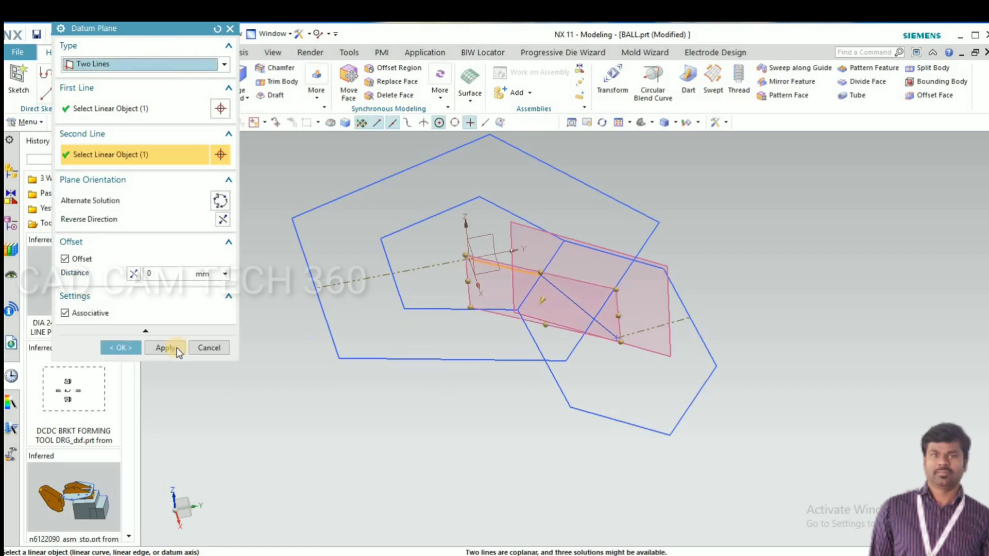
left_click(121, 326)
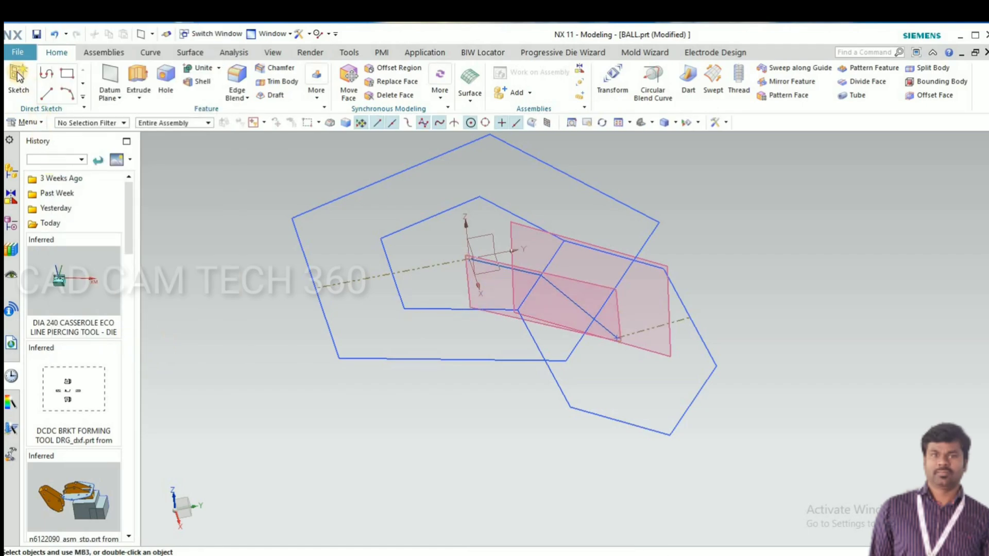
Step: Start a sketch on the new vertical datum plane through the two centre lines
key("s")
left_click(590, 286)
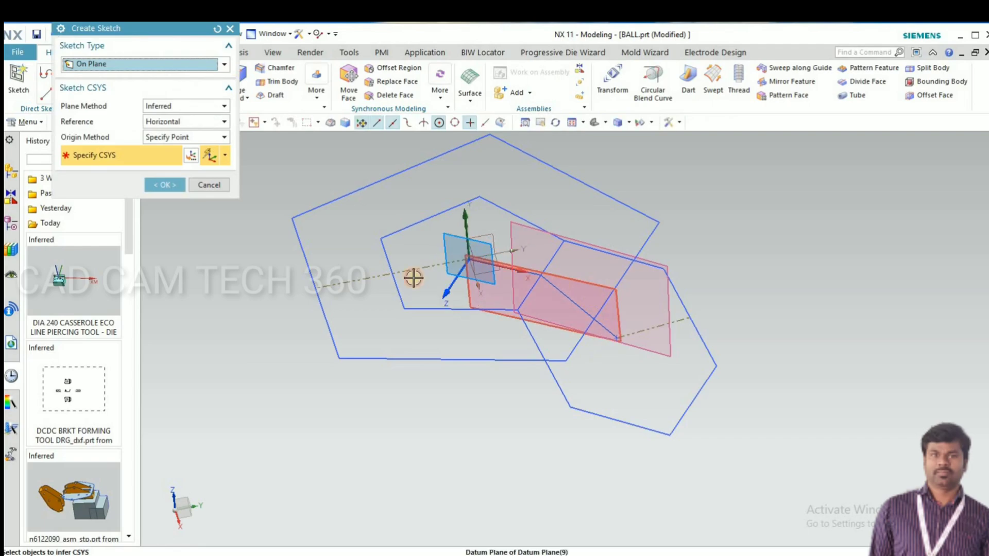
left_click(173, 184)
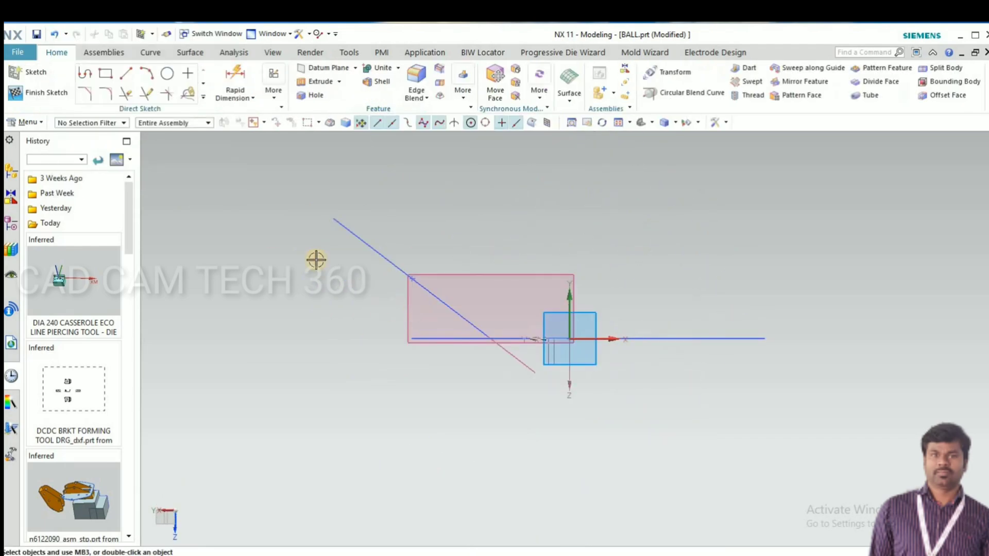
Step: Draw a line about 129 mm long upward from the hexagon's centre, perpendicular to the hexagon's plane
left_click(127, 72)
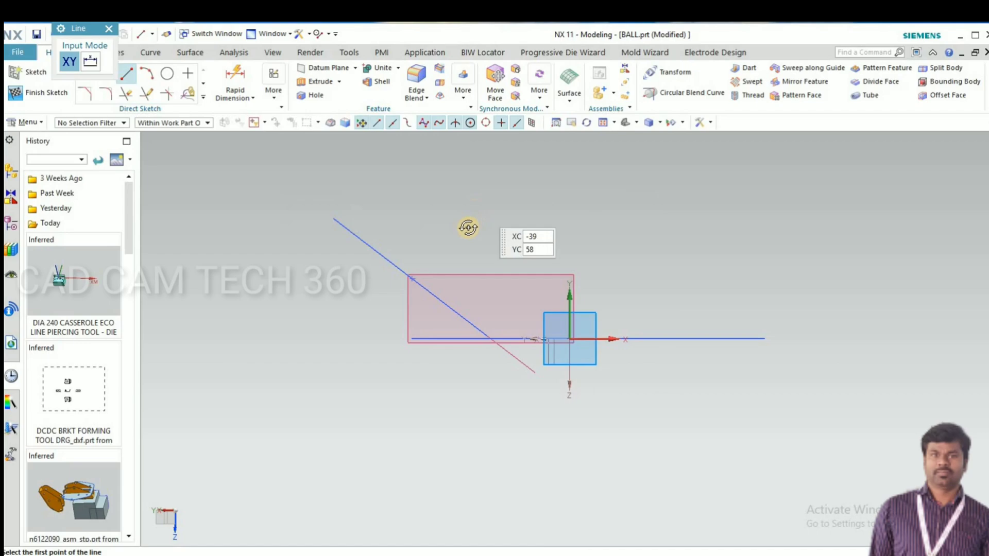
middle_click_drag(468, 228, 419, 292)
scroll(412, 281, "up", 2)
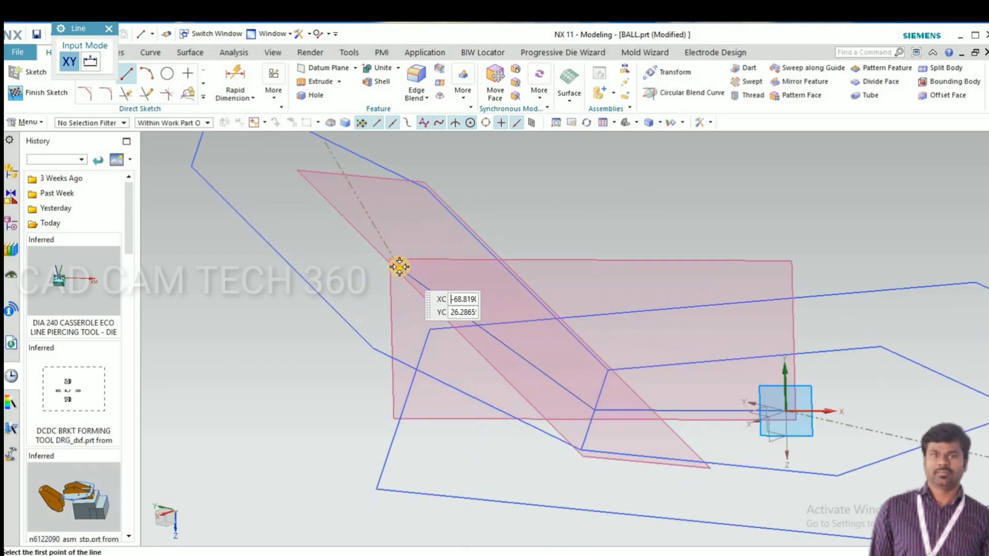
left_click(360, 358)
scroll(377, 316, "down", 3)
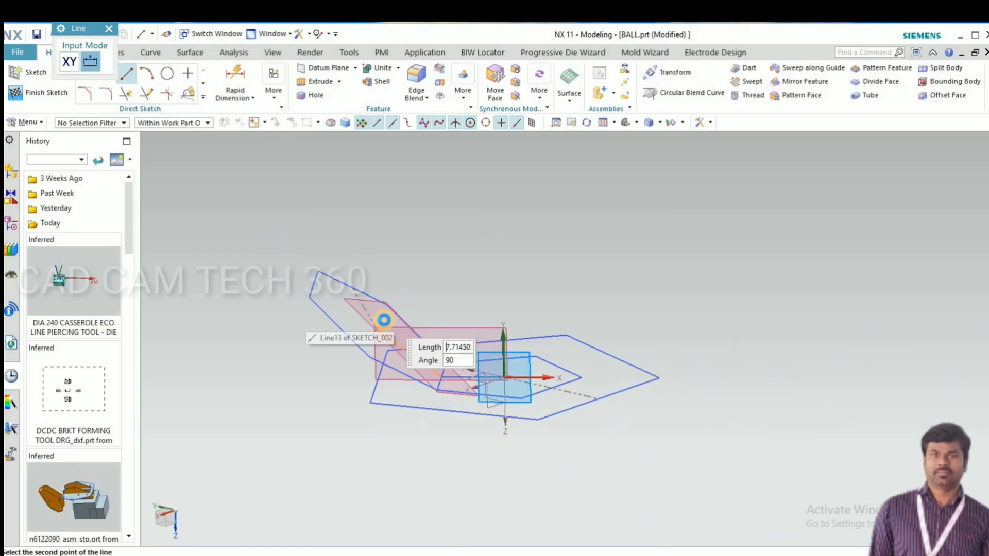
middle_click_drag(439, 218, 465, 209)
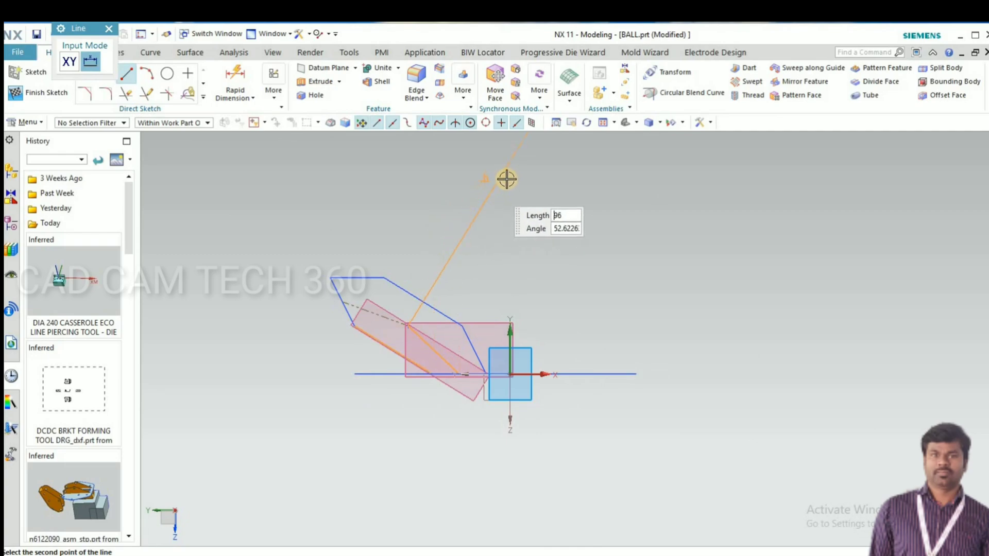
left_click(523, 150)
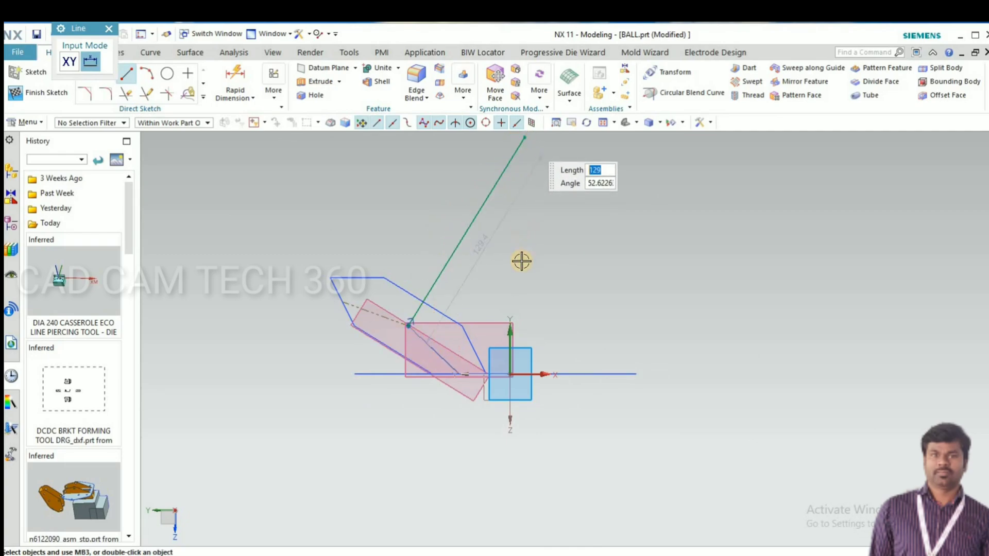
Step: Draw a vertical line about 225 mm long upward from the sketch origin, crossing the perpendicular line
middle_click_drag(521, 260, 551, 330)
scroll(495, 316, "up", 3)
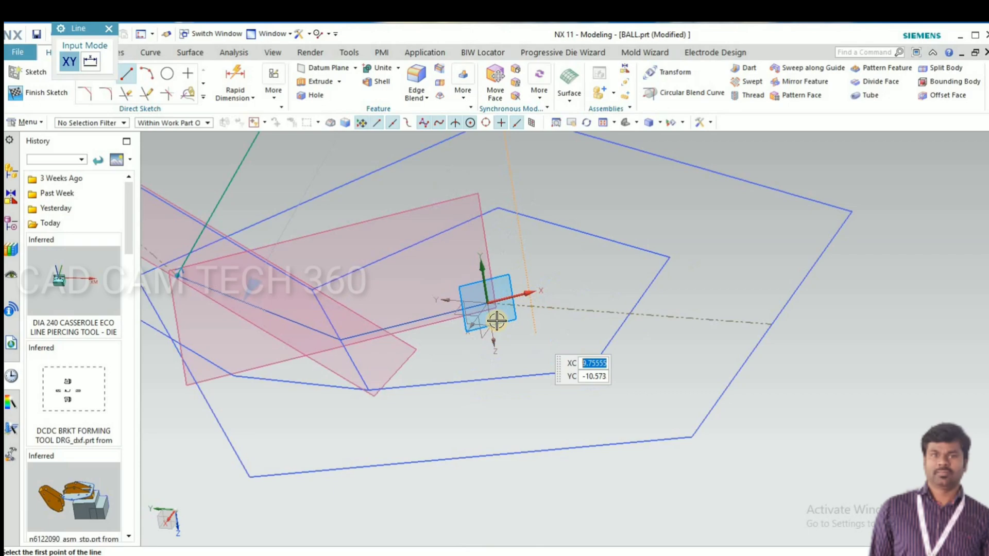
left_click(477, 377)
scroll(484, 437, "down", 3)
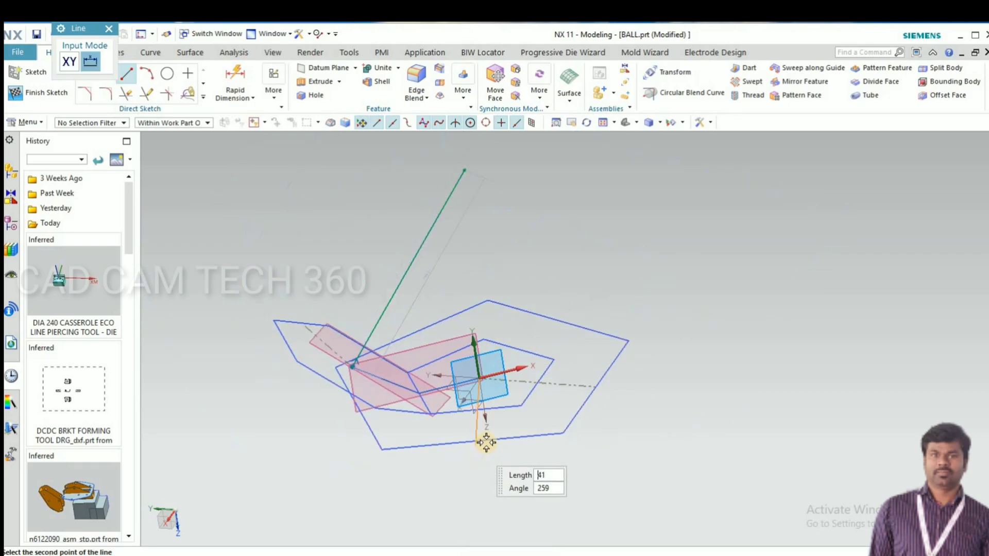
key("F8")
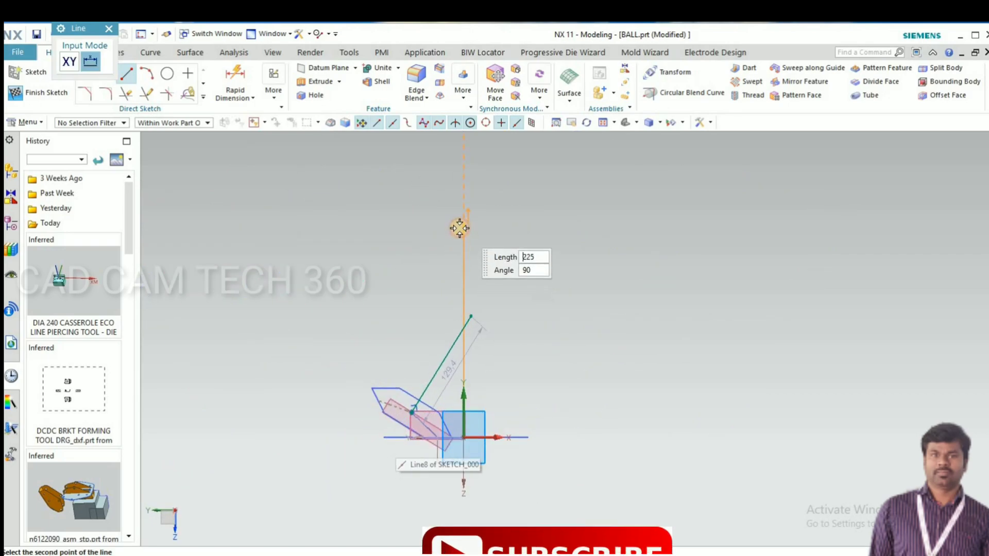
left_click(464, 226)
Step: Trim the ends of the vertical and inclined lines that extend beyond their intersection
scroll(457, 326, "up", 3)
left_click(127, 94)
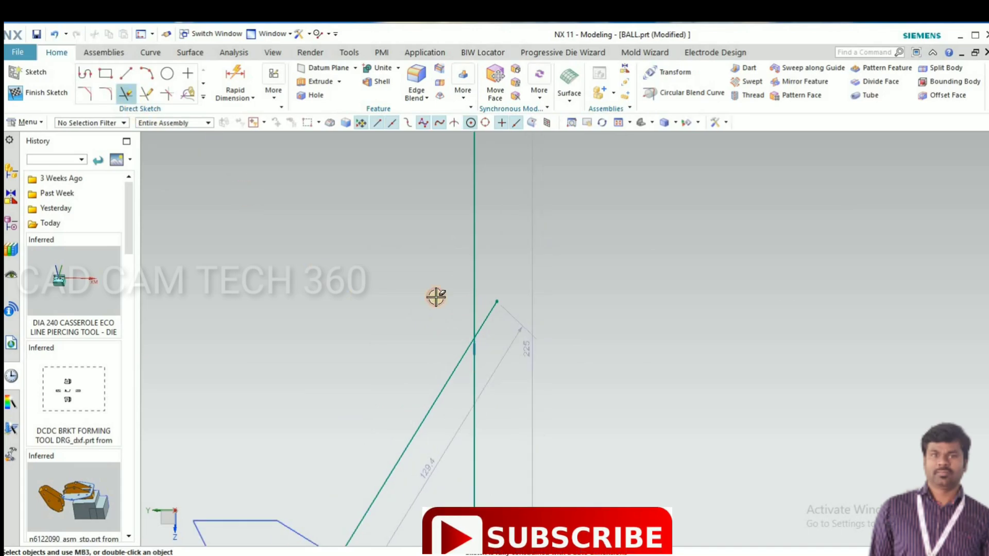
left_click(475, 299)
left_click(488, 318)
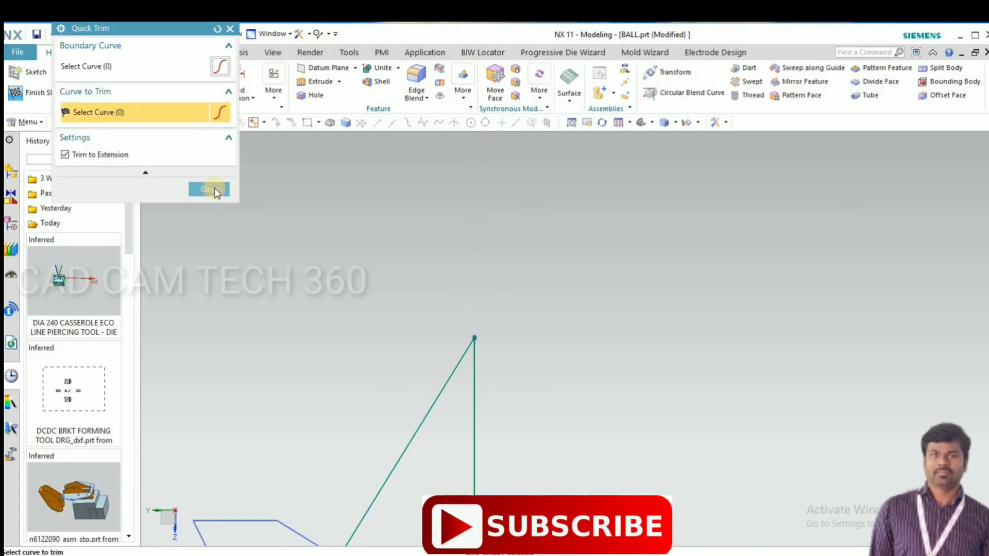
left_click(209, 189)
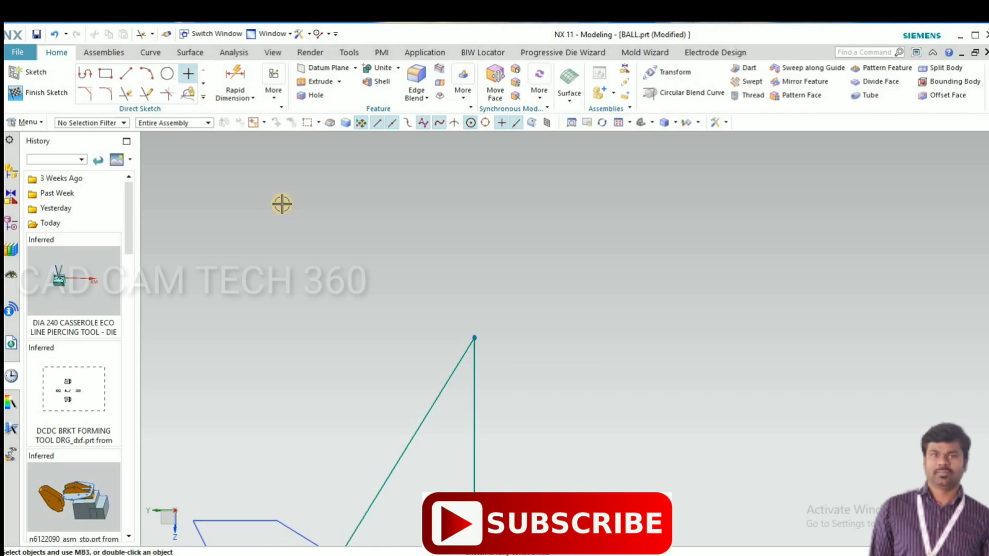
Step: Place a sketch point where the vertical and inclined lines meet, and finish the sketch
left_click(478, 339)
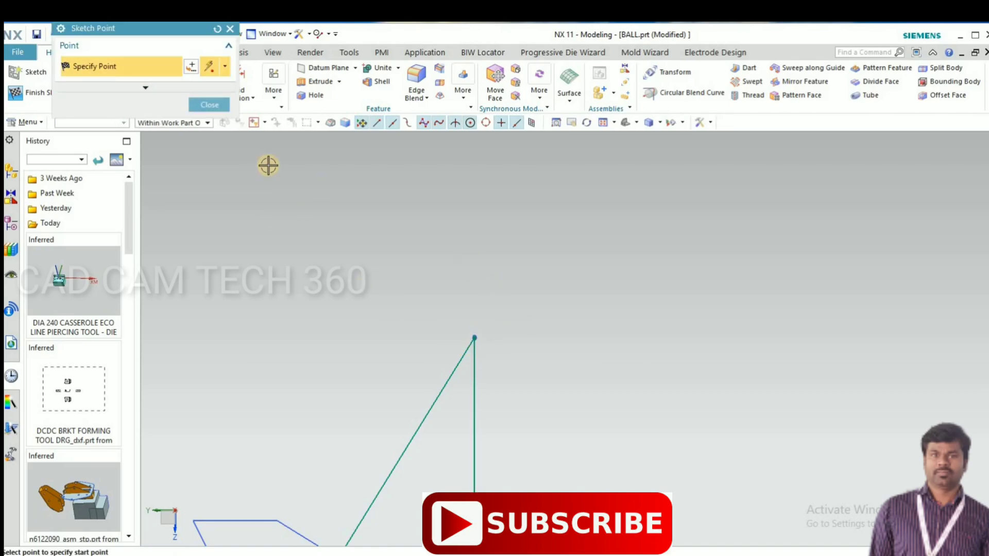
left_click(209, 106)
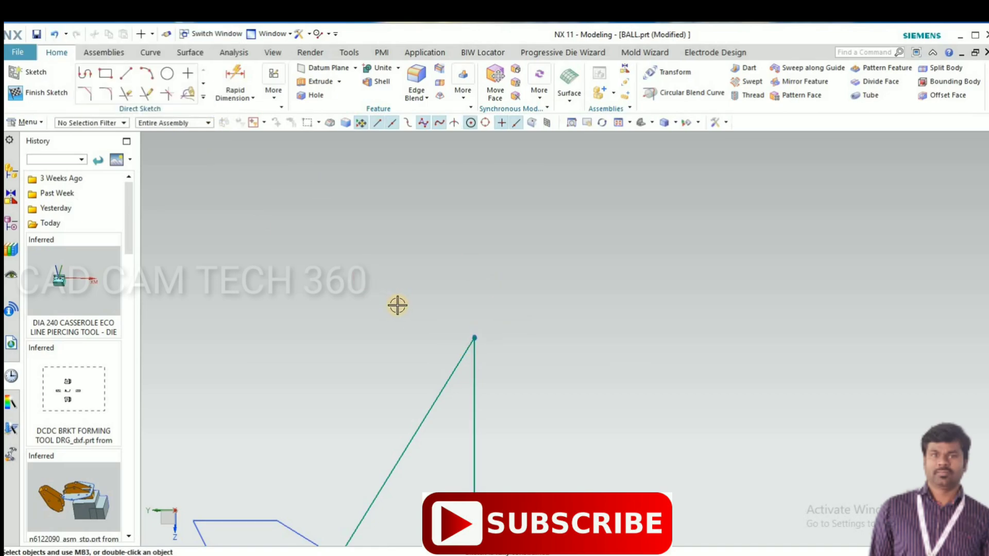
key("ctrl+q")
mouse_move(518, 265)
middle_mouse_down()
mouse_move(558, 353)
mouse_move(538, 461)
mouse_move(487, 444)
mouse_move(382, 444)
mouse_move(512, 402)
mouse_move(561, 419)
mouse_move(544, 423)
mouse_move(563, 439)
mouse_move(425, 401)
mouse_move(314, 331)
middle_mouse_up()
scroll(425, 400, "up", 3)
scroll(465, 425, "down", 2)
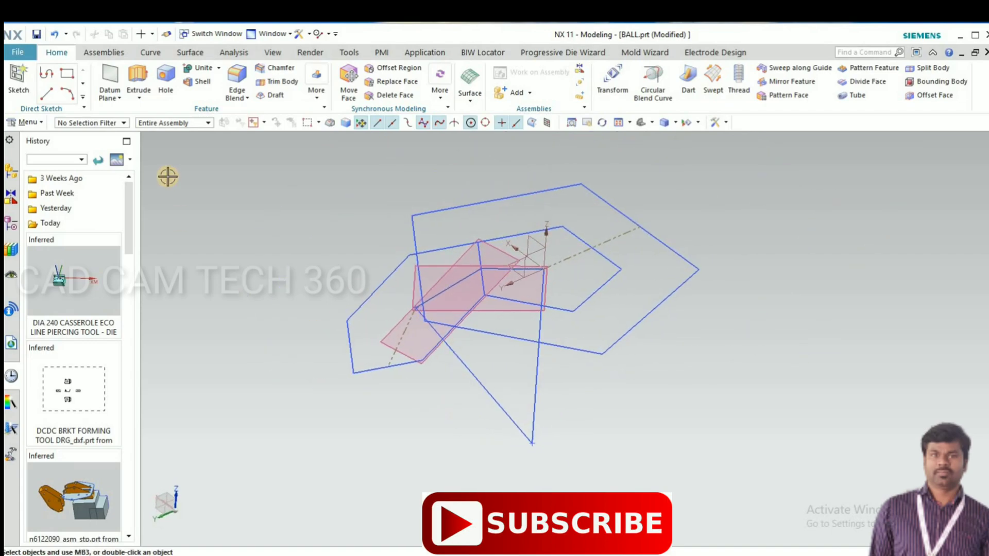
Step: Create a Through Curves solid from the small pentagon's outline to the sketch point where the two normals meet
left_click(189, 53)
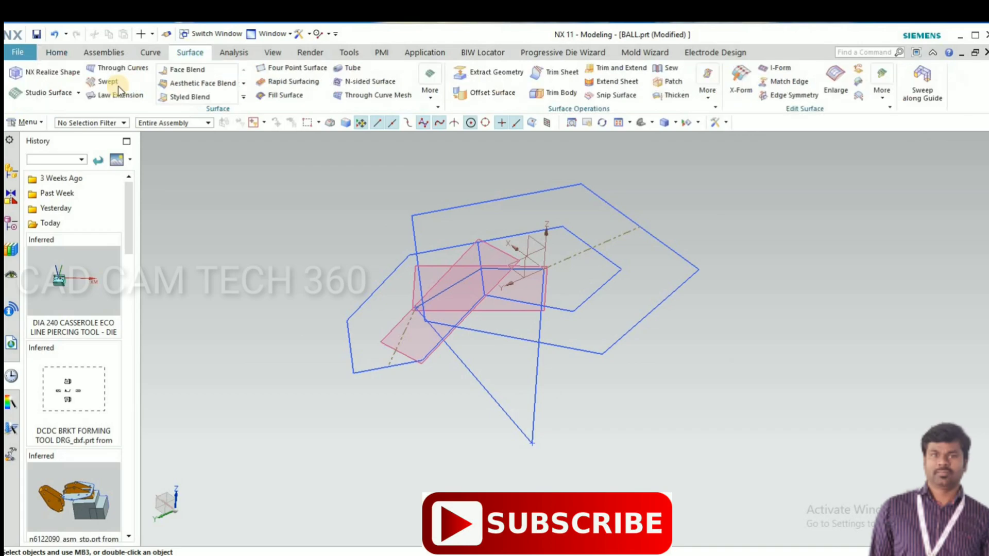
left_click(111, 67)
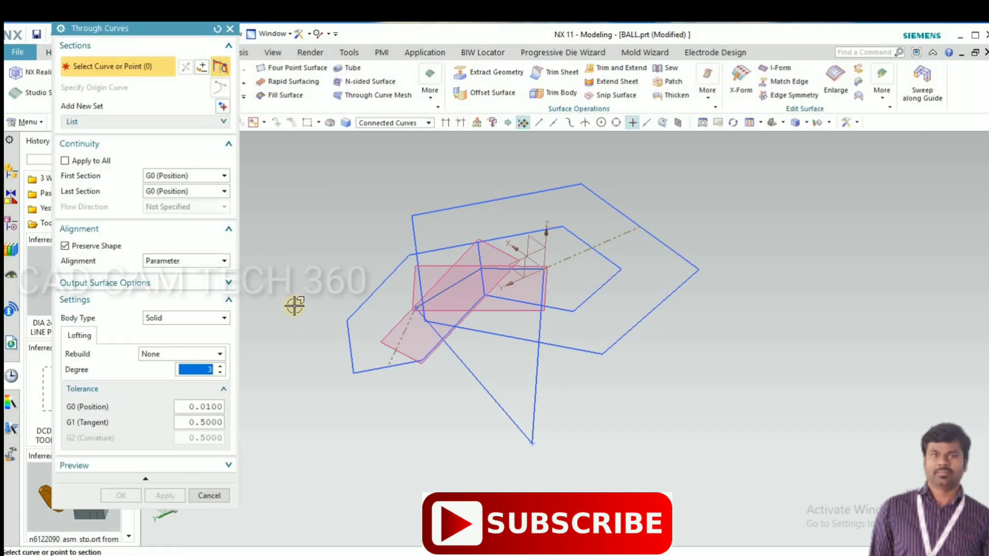
left_click(583, 239)
middle_click(550, 456)
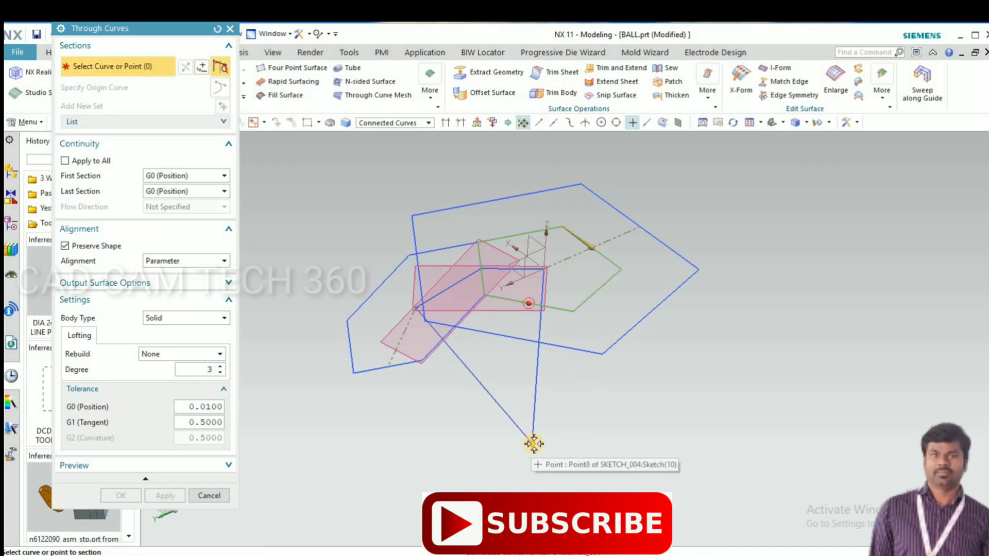
left_click(531, 441)
left_click(171, 495)
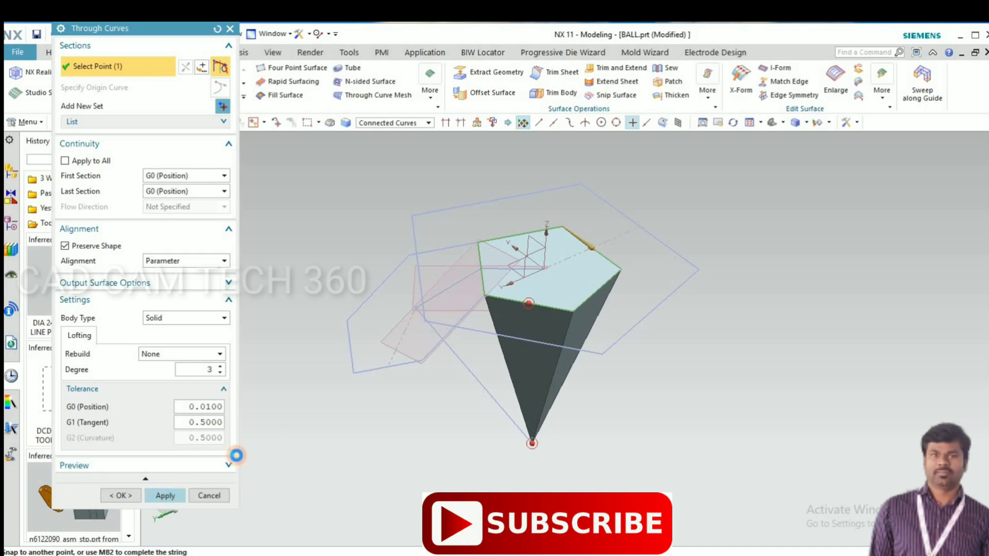
Step: Create a second Through Curves solid from the hexagon's outline to the same sketch point
left_click(367, 302)
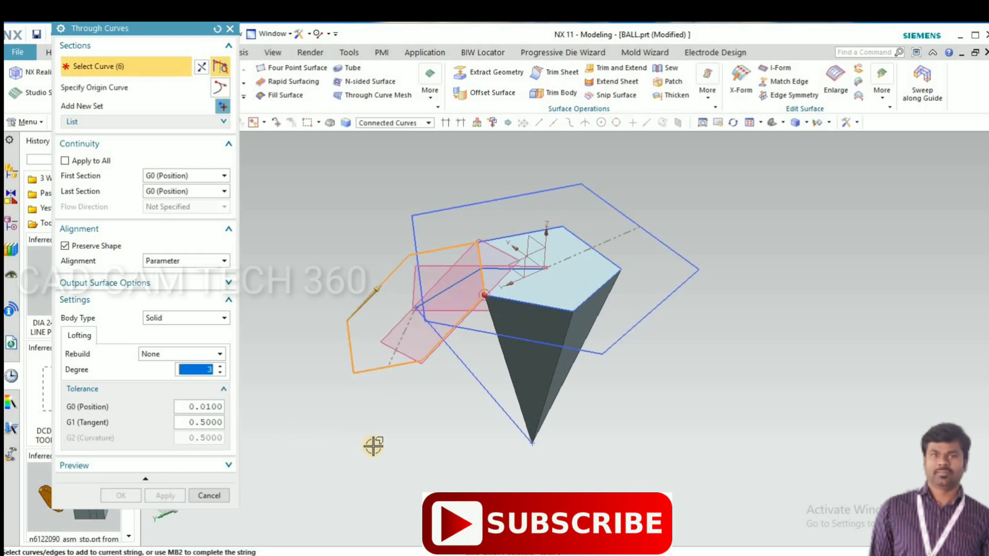
middle_click(526, 451)
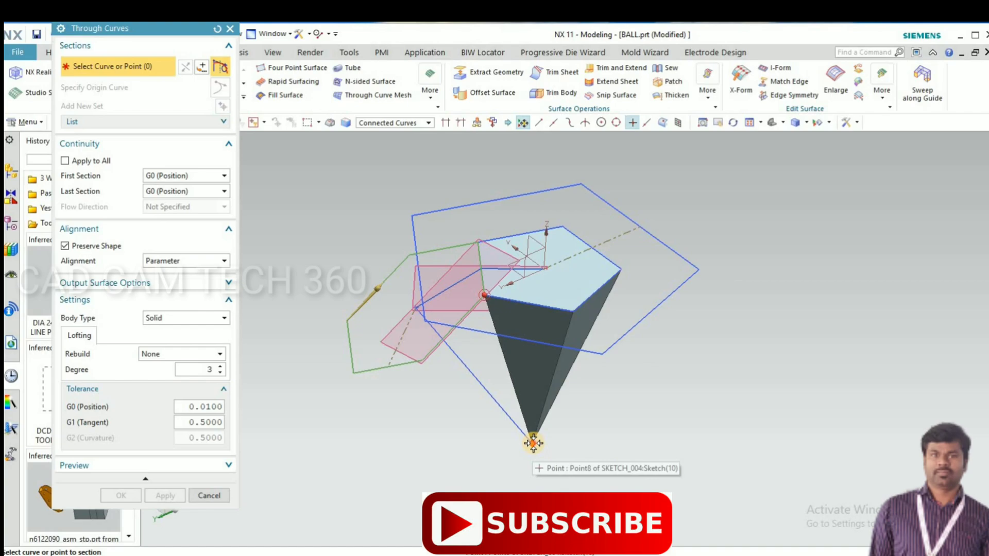
left_click(533, 443)
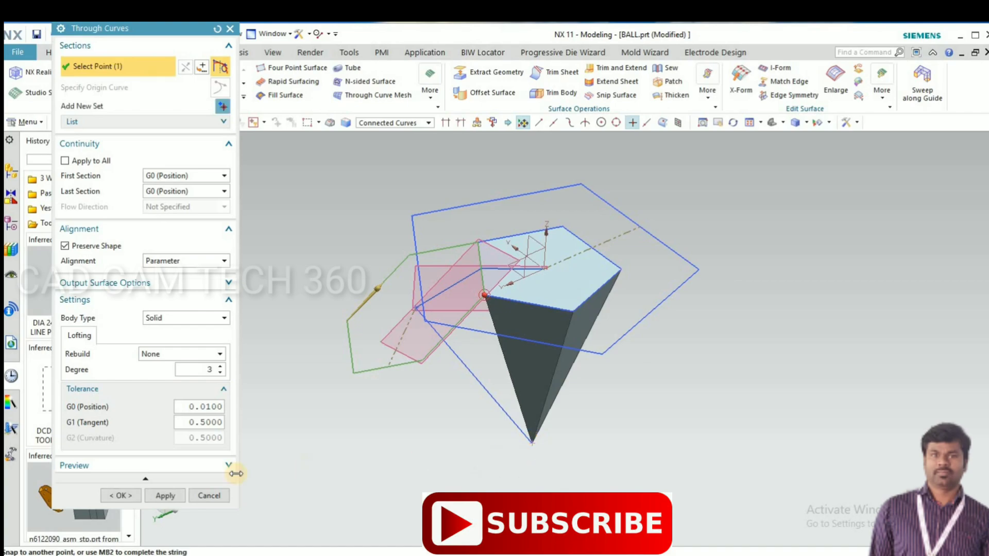
middle_click(328, 357)
middle_click_drag(320, 336, 309, 303)
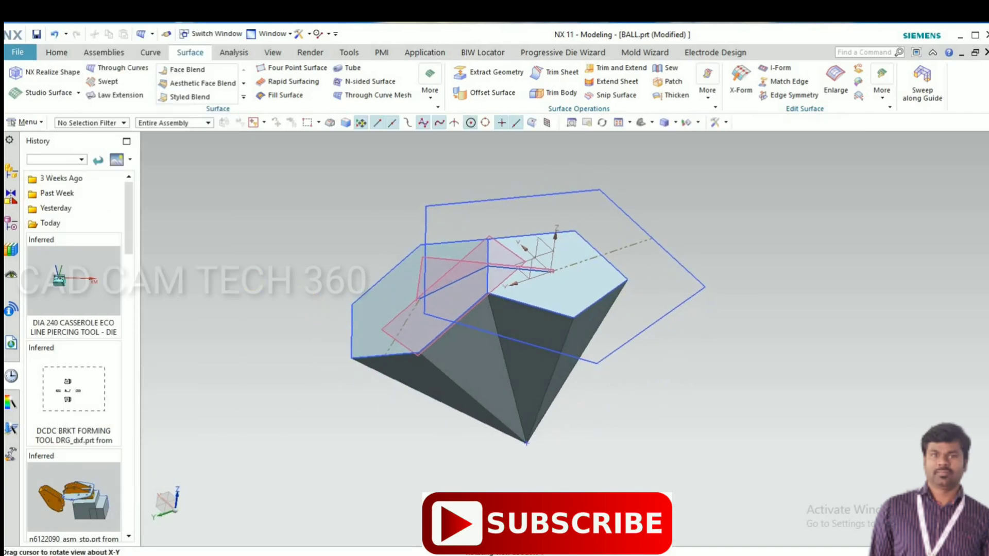
Step: Create a separate 200 mm diameter sphere centred on the shared apex of the two lofted solids, with no Boolean
left_click(27, 123)
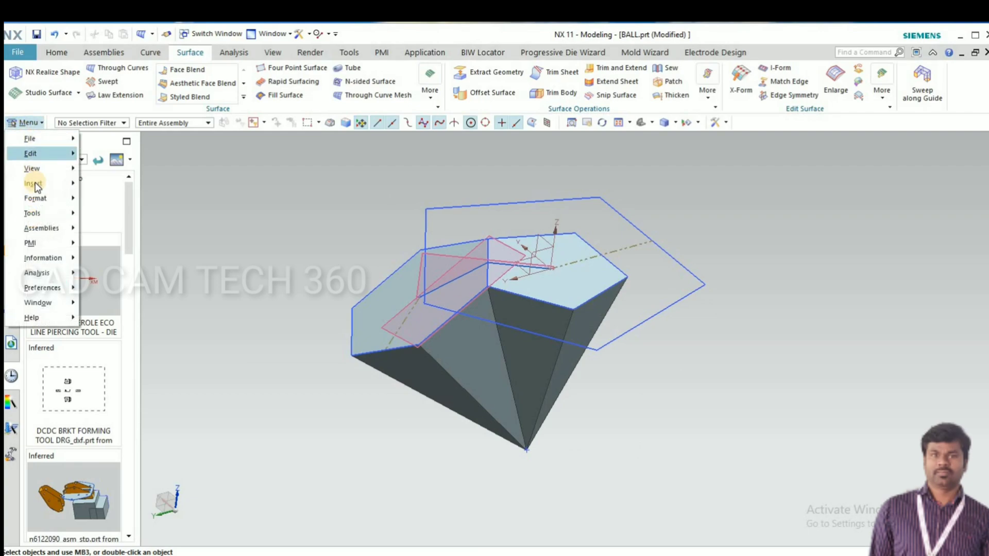
mouse_move(51, 184)
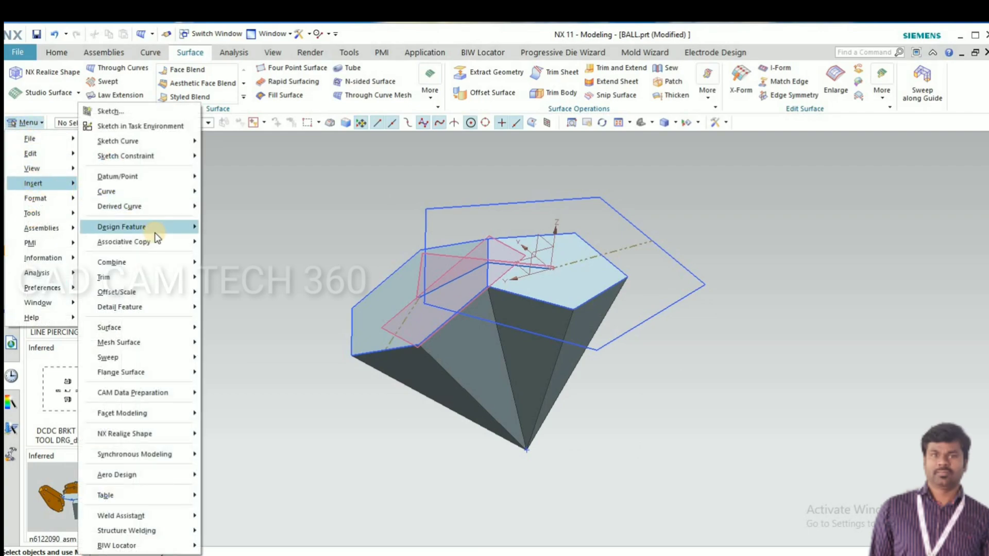
mouse_move(157, 238)
left_click(222, 304)
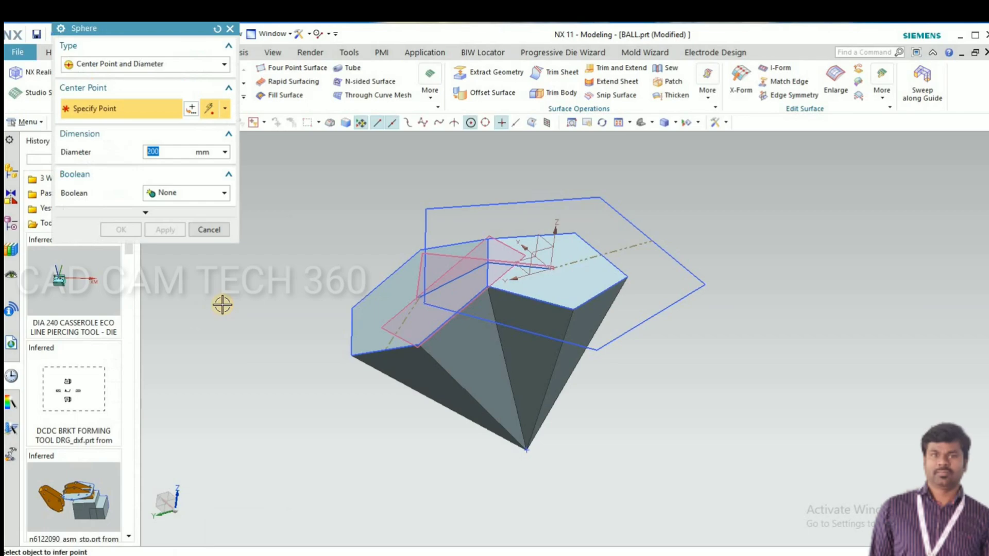
scroll(501, 352, "up", 3)
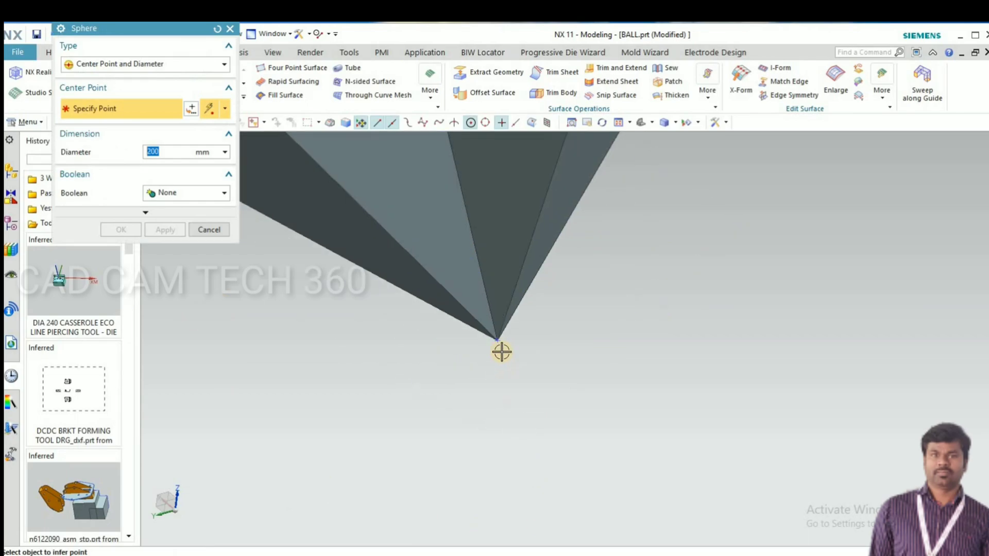
left_click(498, 341)
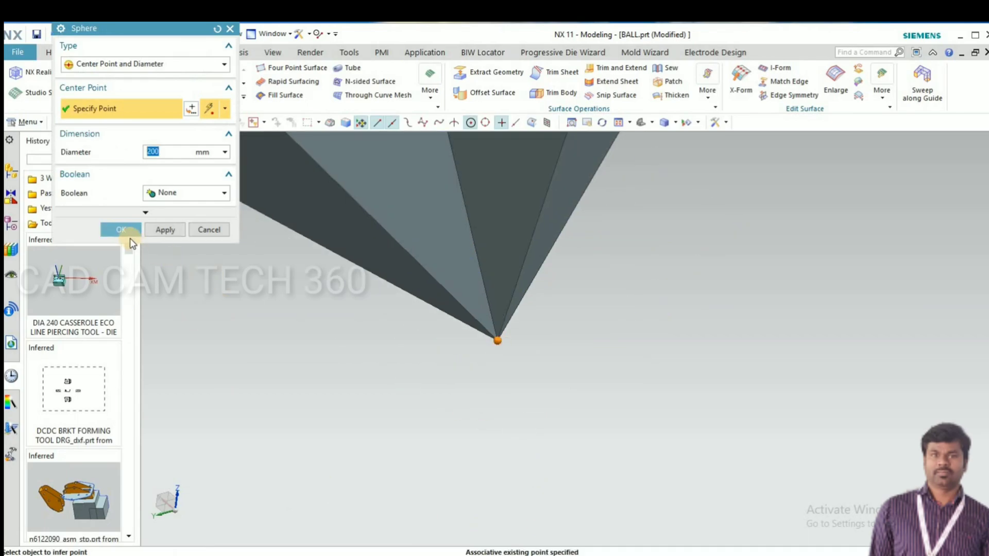
middle_click(253, 330)
scroll(483, 388, "down", 5)
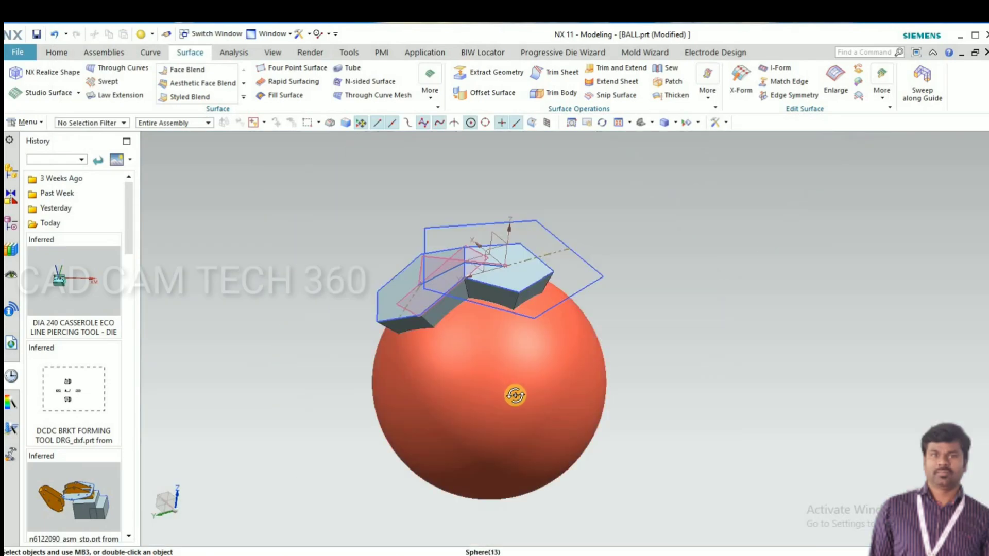
Step: Replace the pentagonal solid's flat outer face with the sphere's surface at 0 mm offset
middle_click_drag(515, 397, 468, 225)
scroll(468, 225, "up", 2)
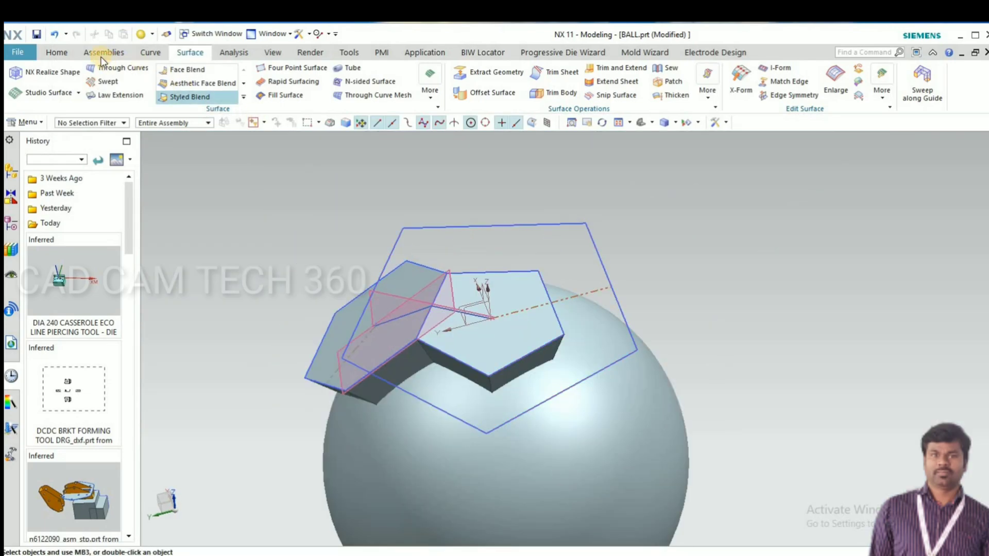
left_click(55, 52)
left_click(400, 81)
left_click(518, 324)
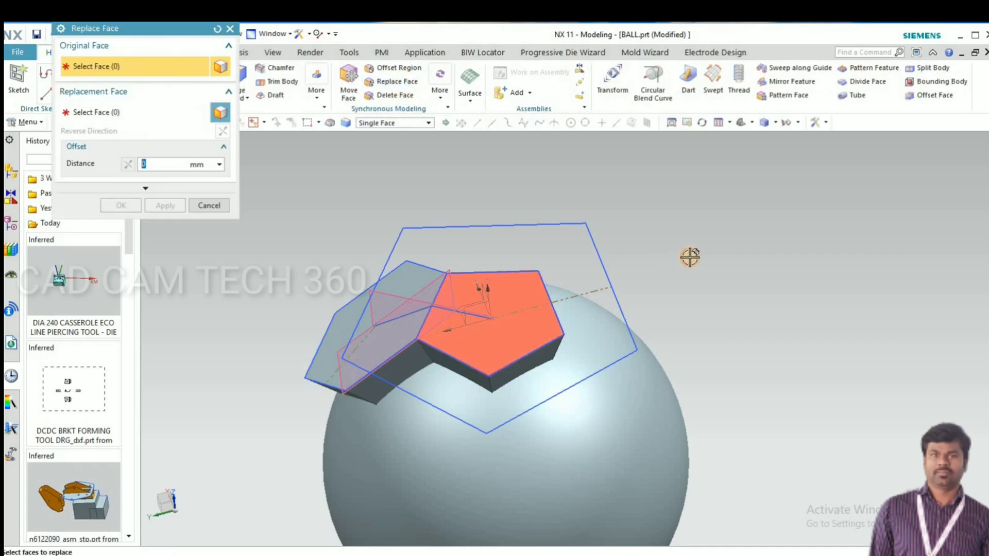
left_click(361, 438)
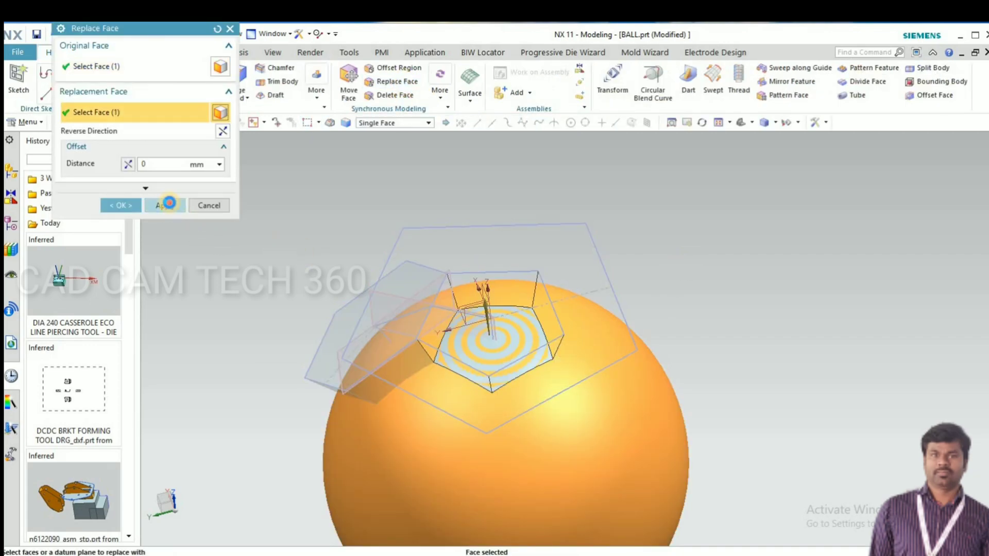
left_click(168, 203)
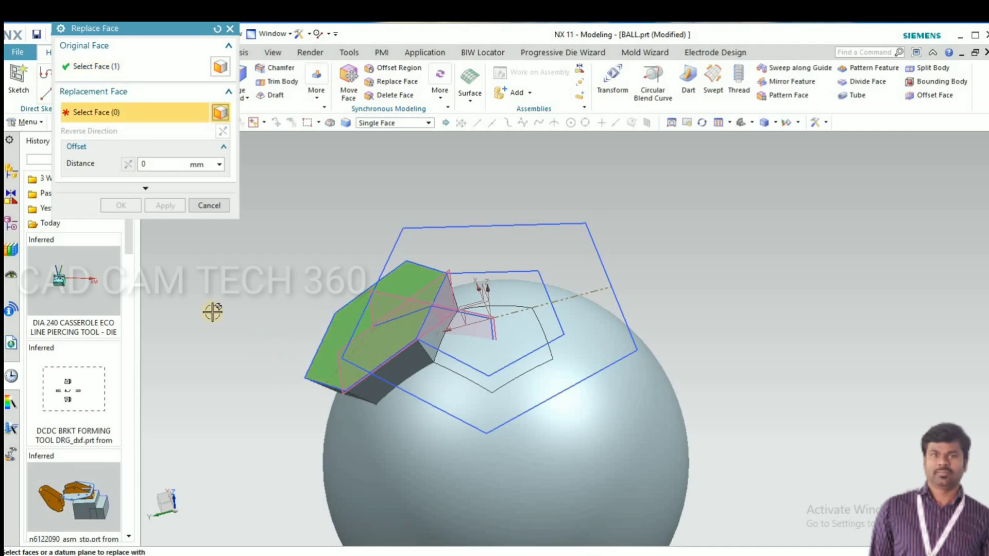
Step: Replace the hexagonal solid's flat outer face with the sphere's surface at 0 mm offset
middle_click(275, 238)
mouse_move(293, 270)
middle_mouse_down()
mouse_move(320, 286)
mouse_move(294, 291)
mouse_move(290, 270)
mouse_move(343, 384)
middle_mouse_up()
scroll(384, 348, "up", 4)
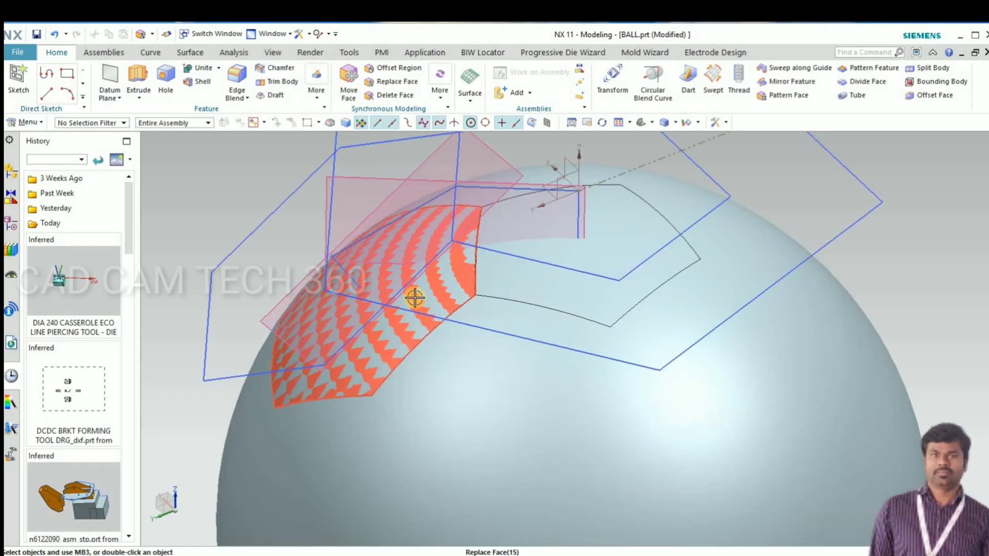
scroll(409, 293, "down", 2)
scroll(375, 336, "down", 1)
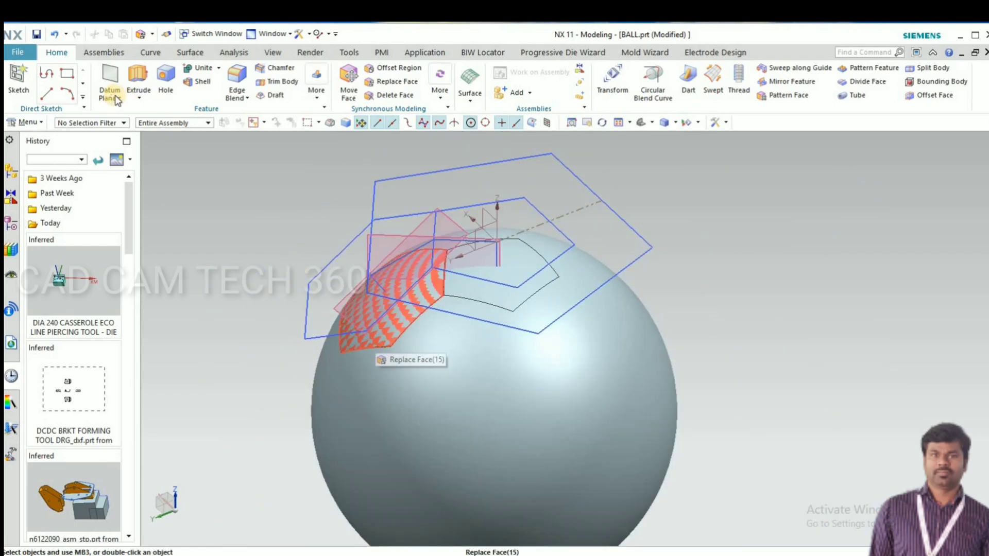
Step: Start a circular Pattern Feature with the hexagon's Through Curves solid as the feature to pattern
left_click(32, 123)
mouse_move(46, 185)
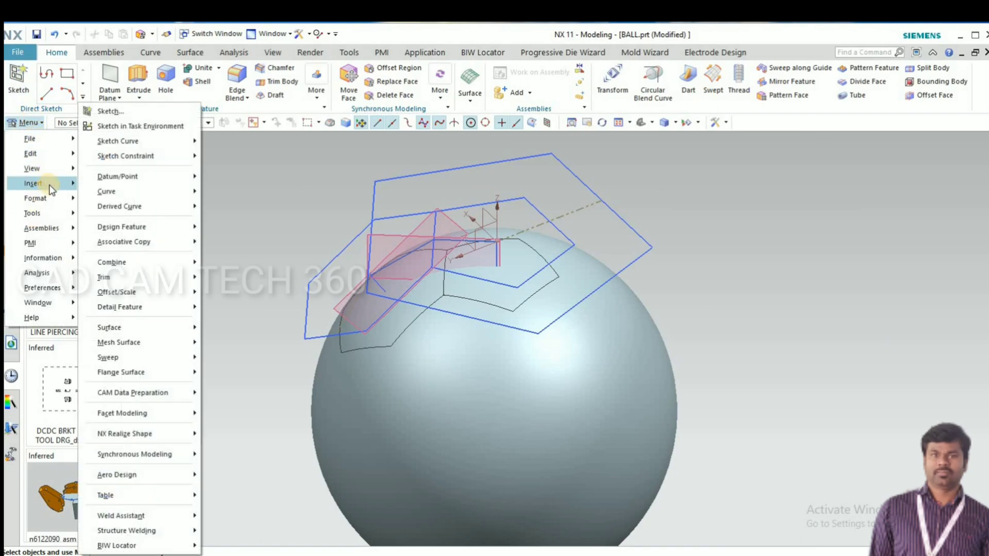
mouse_move(148, 241)
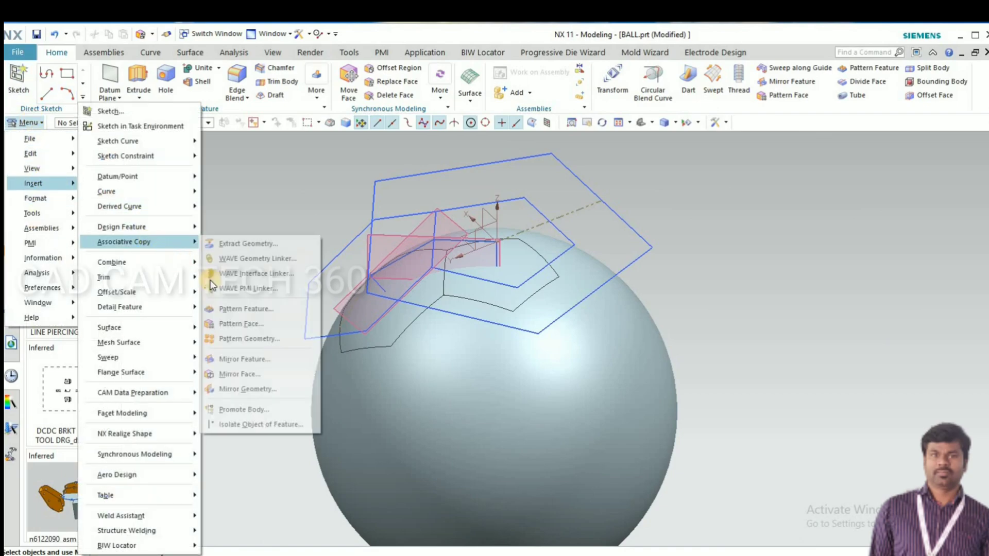
left_click(234, 310)
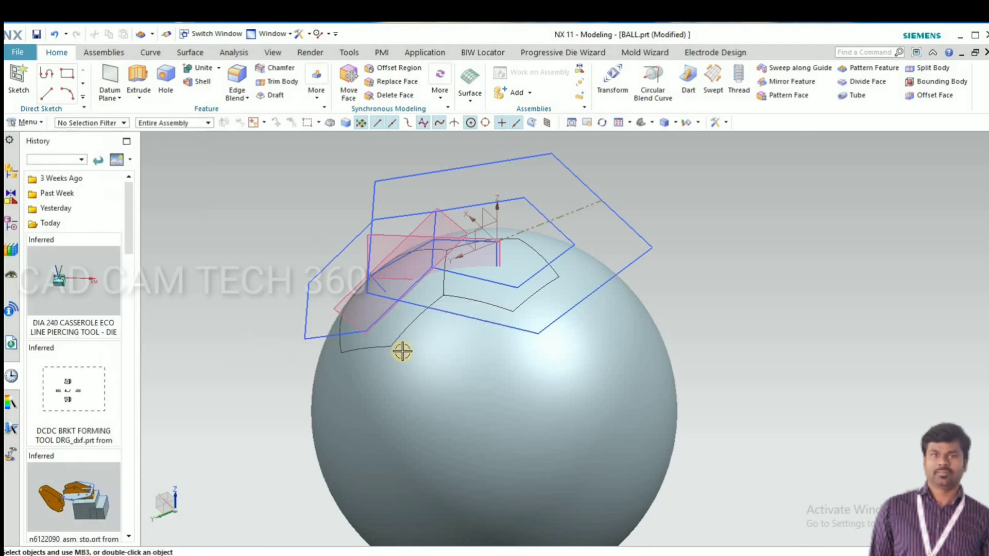
scroll(402, 330, "down", 2)
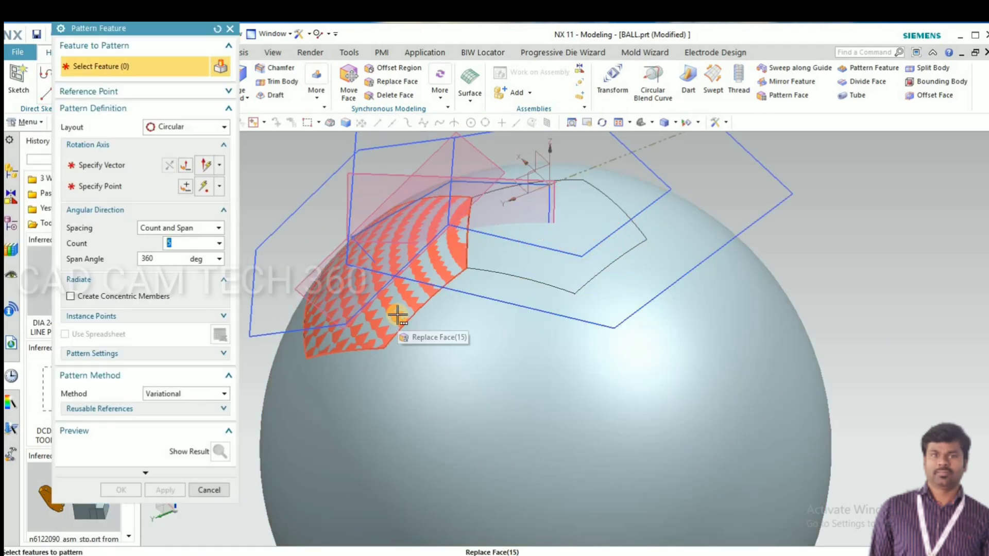
left_click(397, 314)
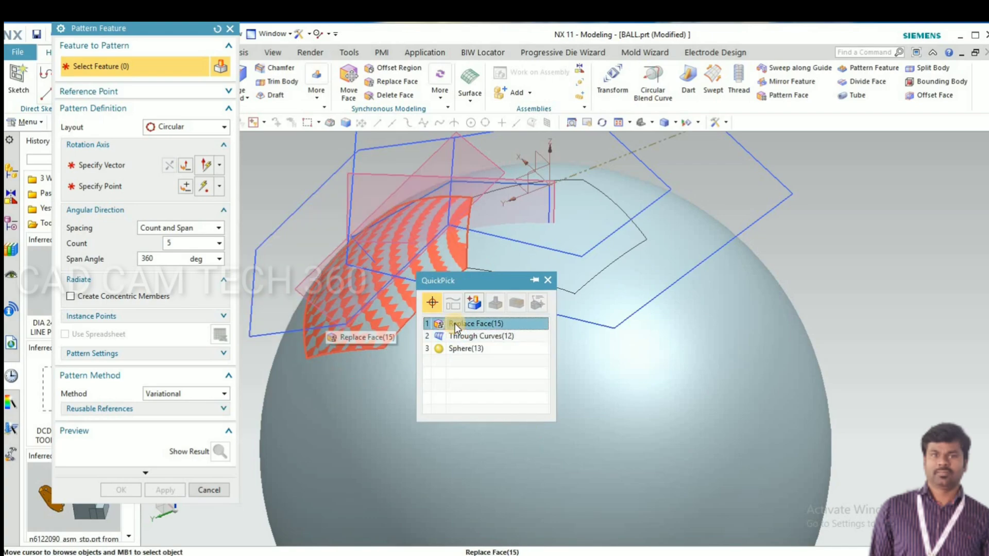
left_click(459, 335)
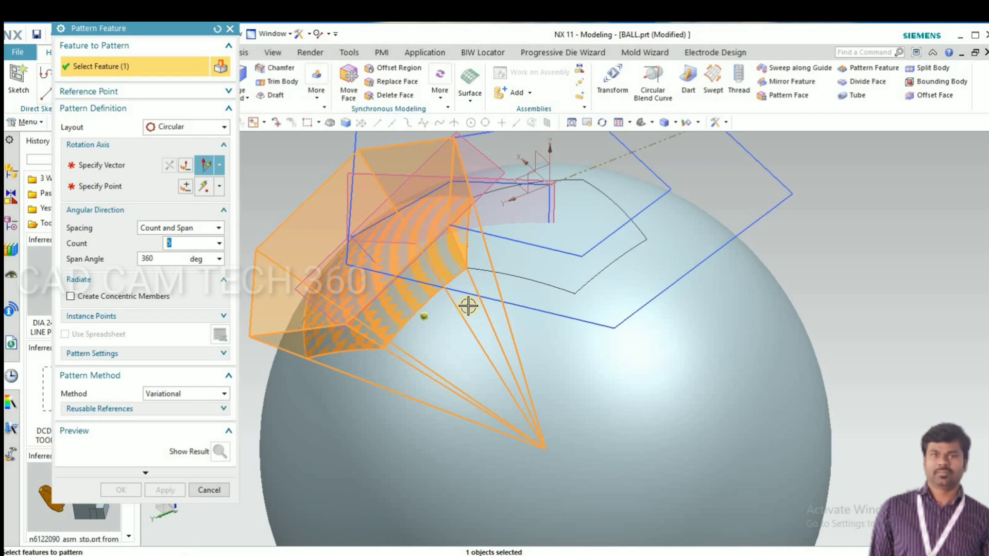
Step: Pattern the hexagonal solid around the vertical line through the pentagon's centre, with a count of 5 over a 360° span
scroll(381, 328, "up", 3)
middle_click_drag(342, 323, 353, 320)
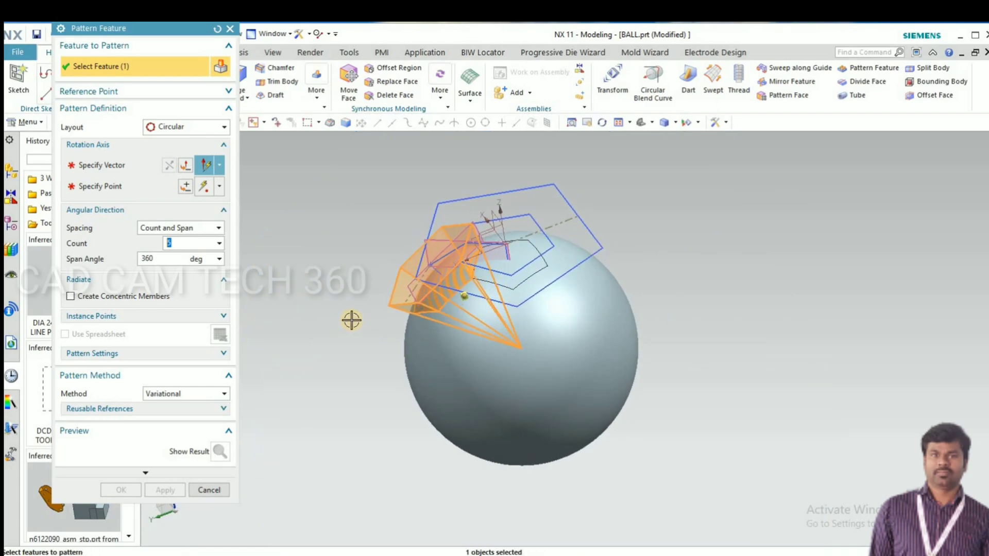
scroll(373, 286, "down", 3)
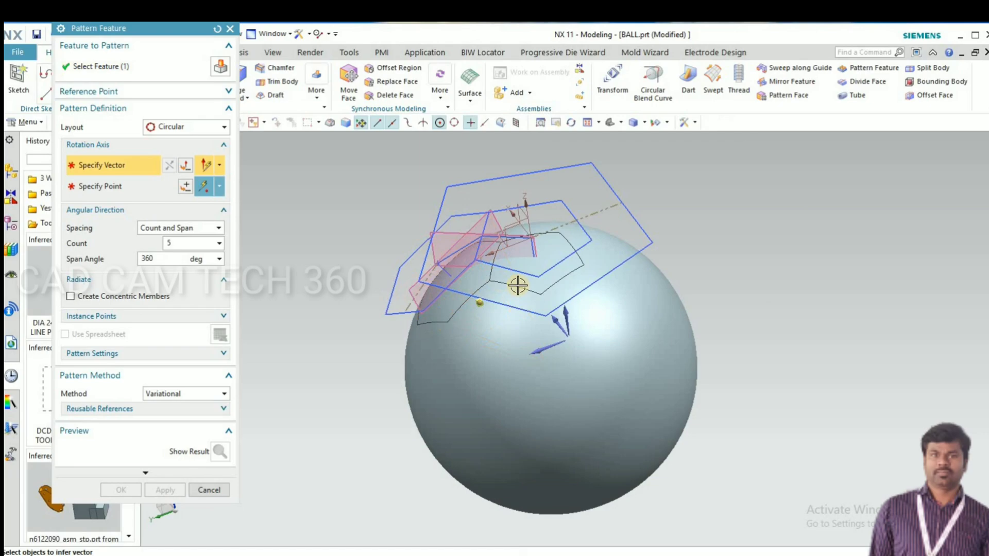
scroll(531, 247, "up", 3)
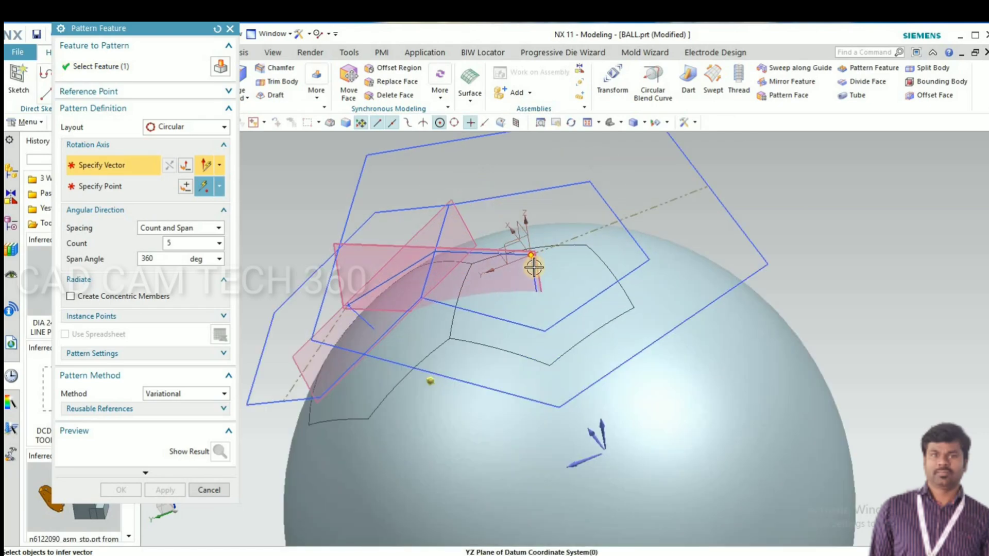
left_click(531, 270)
scroll(531, 270, "up", 3)
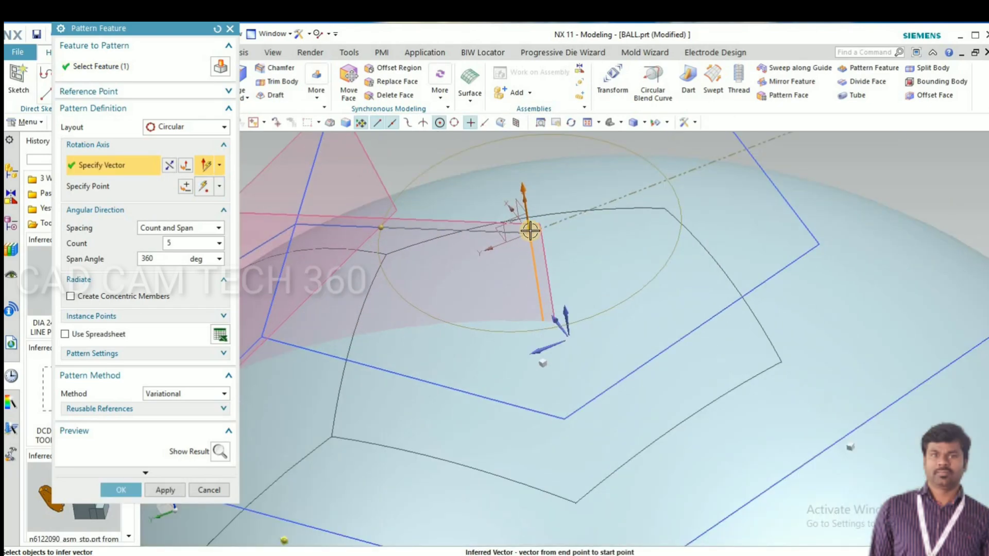
scroll(528, 237, "down", 5)
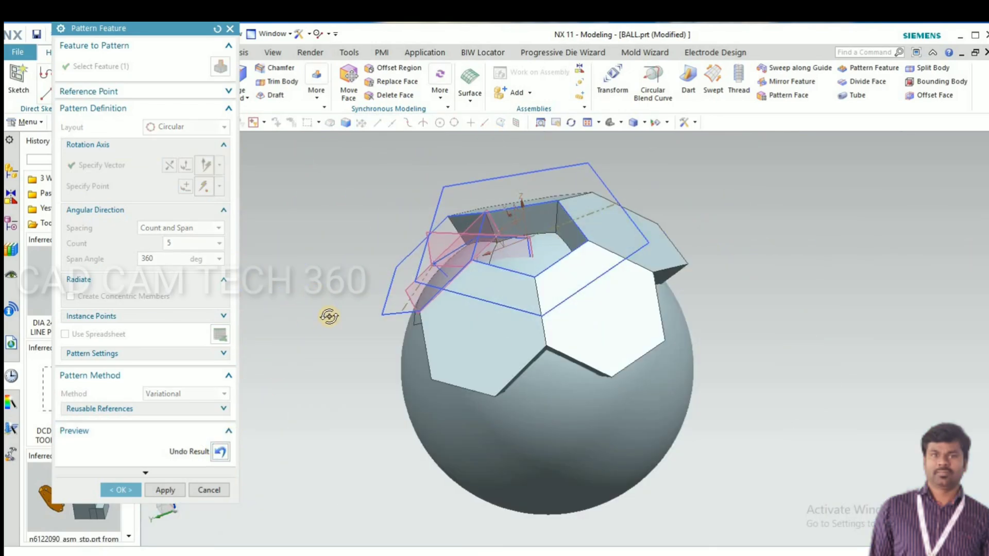
mouse_move(327, 316)
middle_mouse_down()
mouse_move(336, 327)
mouse_move(315, 320)
middle_mouse_up()
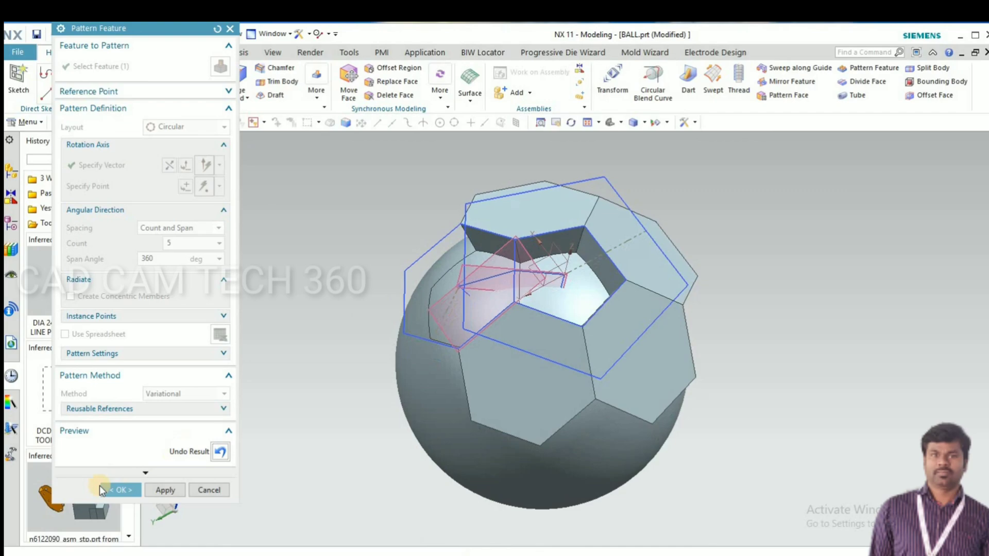
left_click(113, 484)
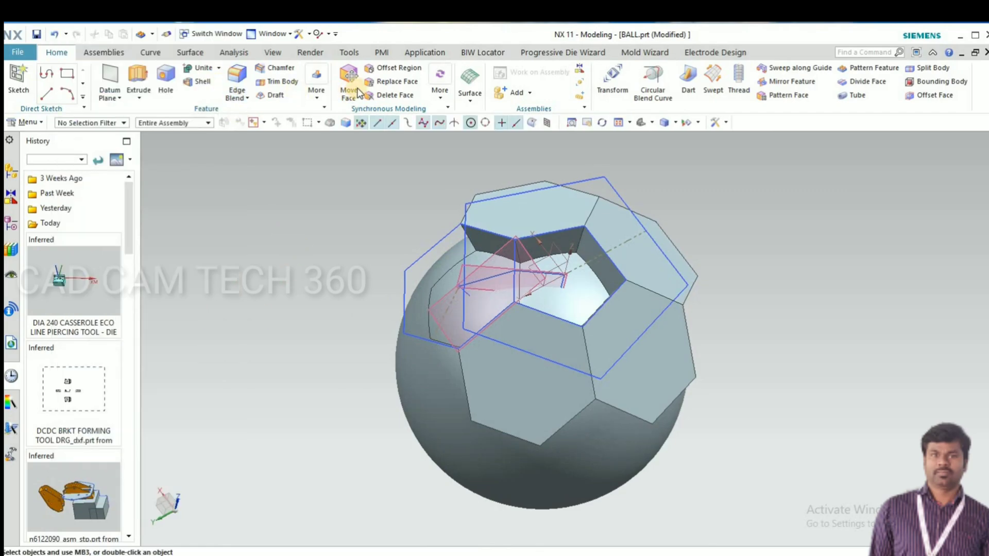
Step: Replace the flat outer faces of two adjacent patterned hexagonal solids with the spherical surface at 0 mm offset
left_click(396, 81)
scroll(486, 215, "up", 2)
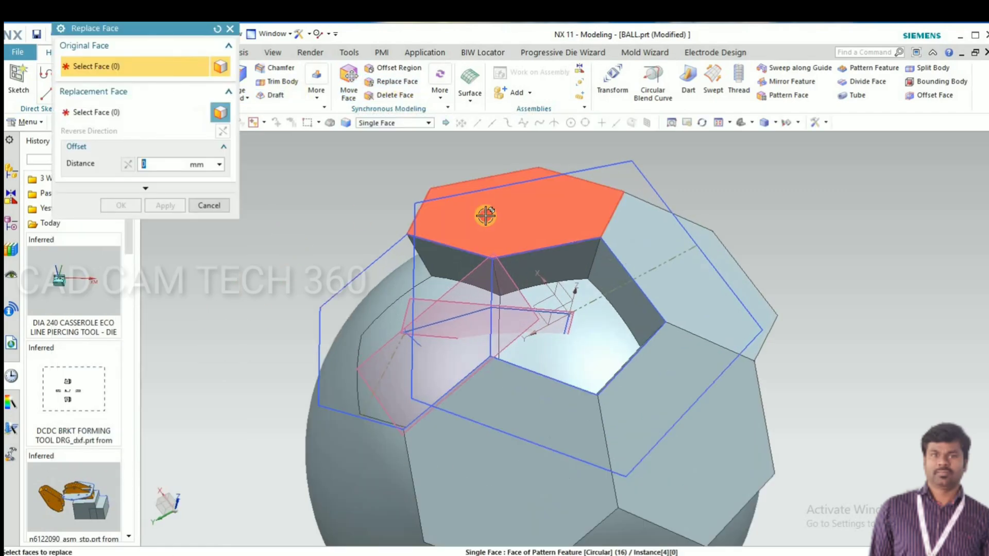
left_click(485, 215)
left_click(318, 254)
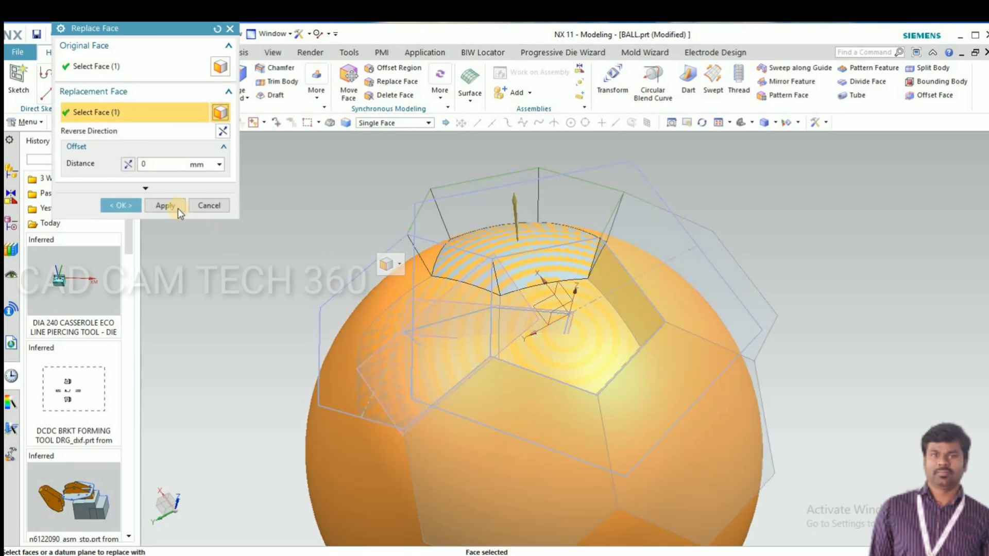
left_click(165, 206)
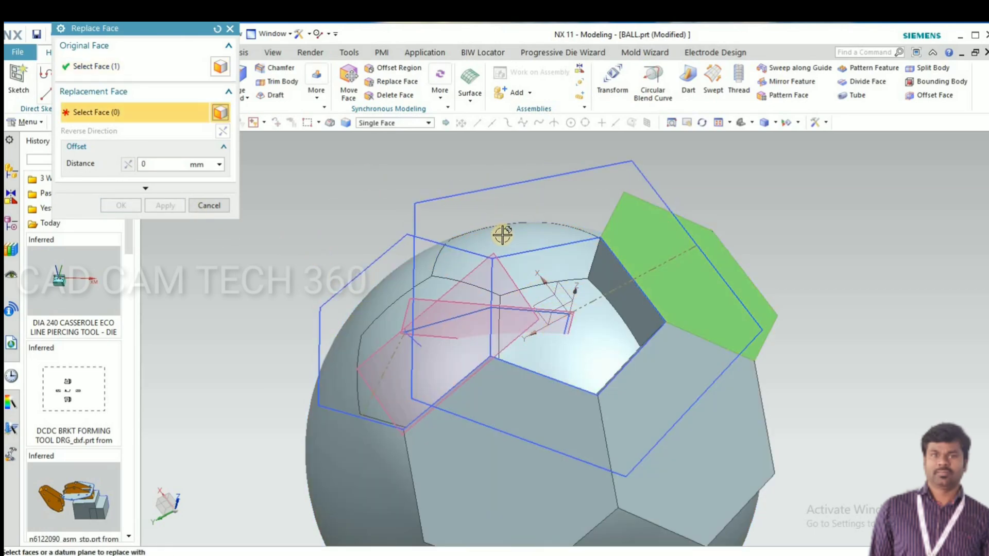
left_click(484, 234)
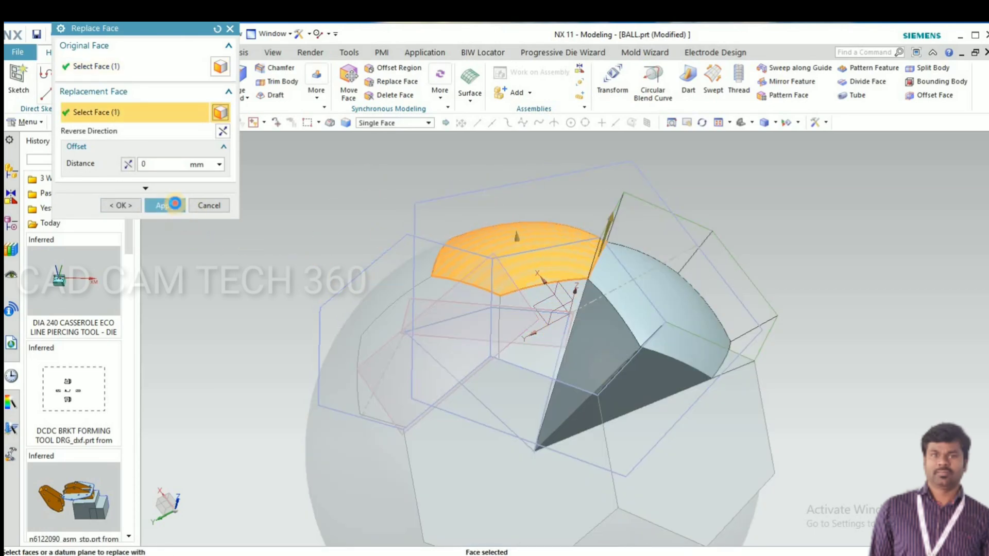
middle_click(675, 420)
Step: Replace the flat outer faces of the remaining two patterned hexagonal solids with the sphere's surface at 0 mm offset
left_click(695, 354)
left_click(504, 327)
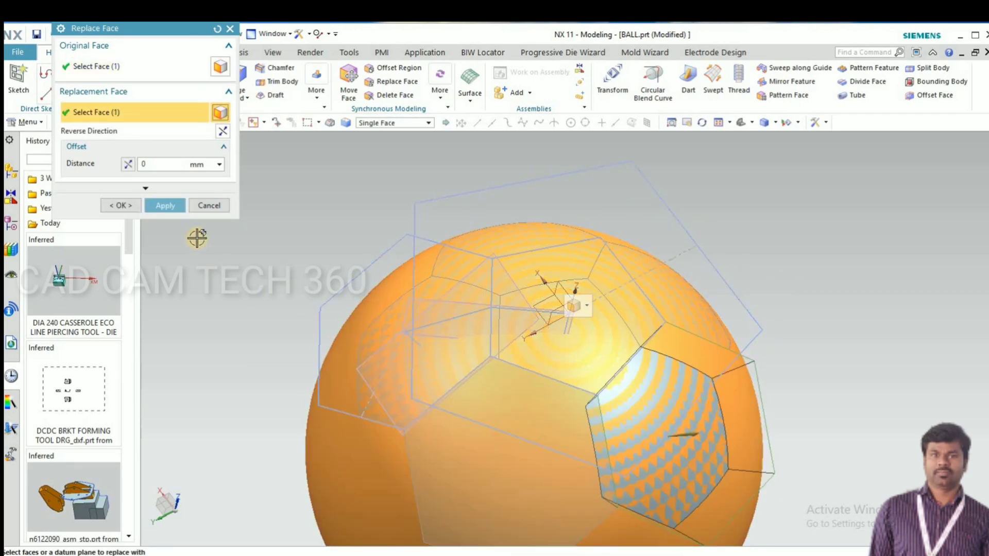
left_click(165, 205)
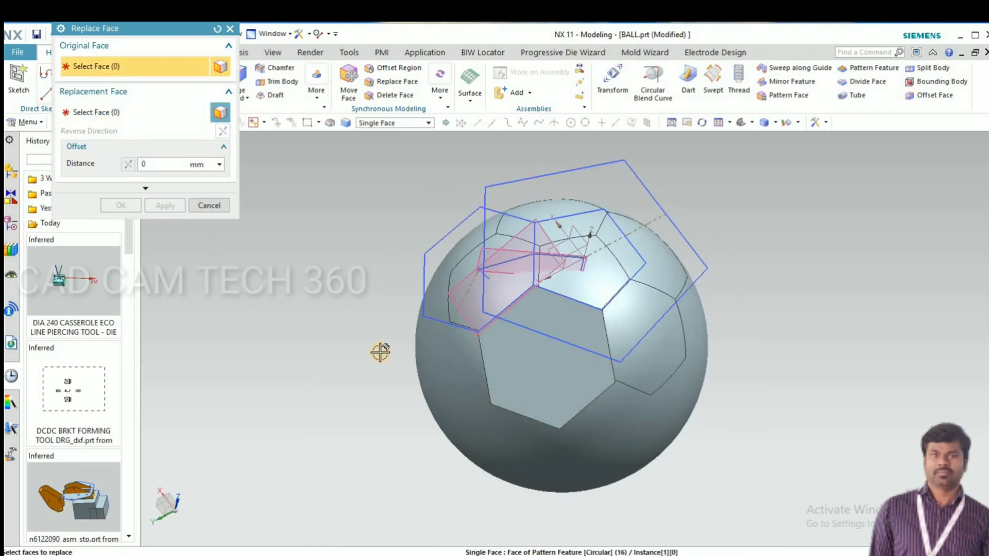
left_click(493, 363)
left_click(443, 329)
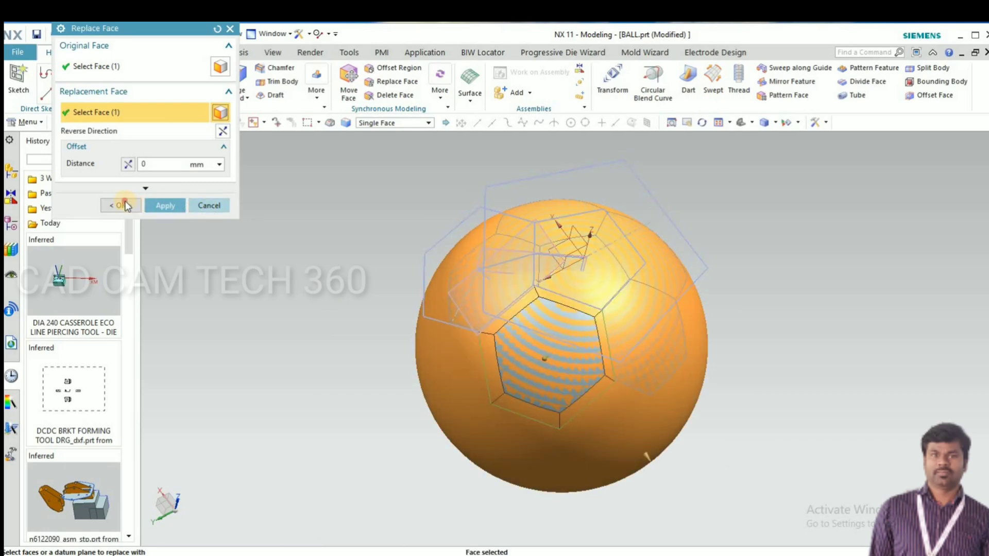
middle_click(230, 316)
Step: Start a circular Pattern Feature of the pentagon's Through Curves solid with a count of 2 and a 120° span angle
middle_click_drag(377, 360, 532, 267)
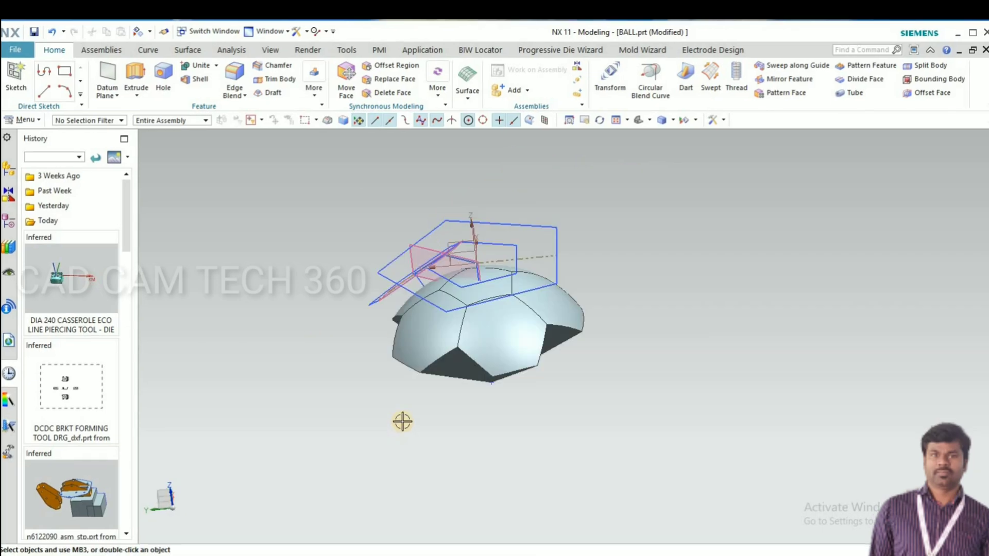
middle_click_drag(404, 419, 203, 217)
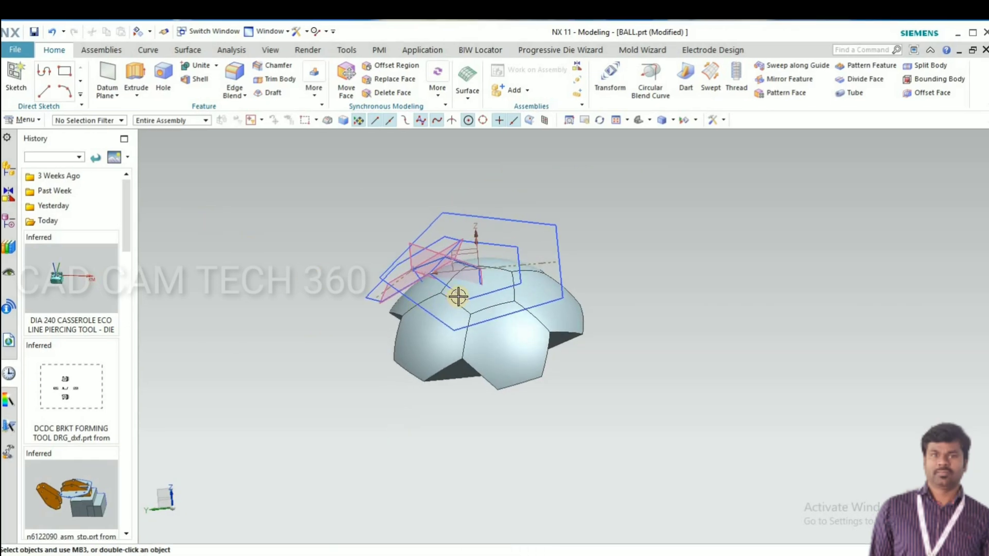
scroll(457, 297, "up", 2)
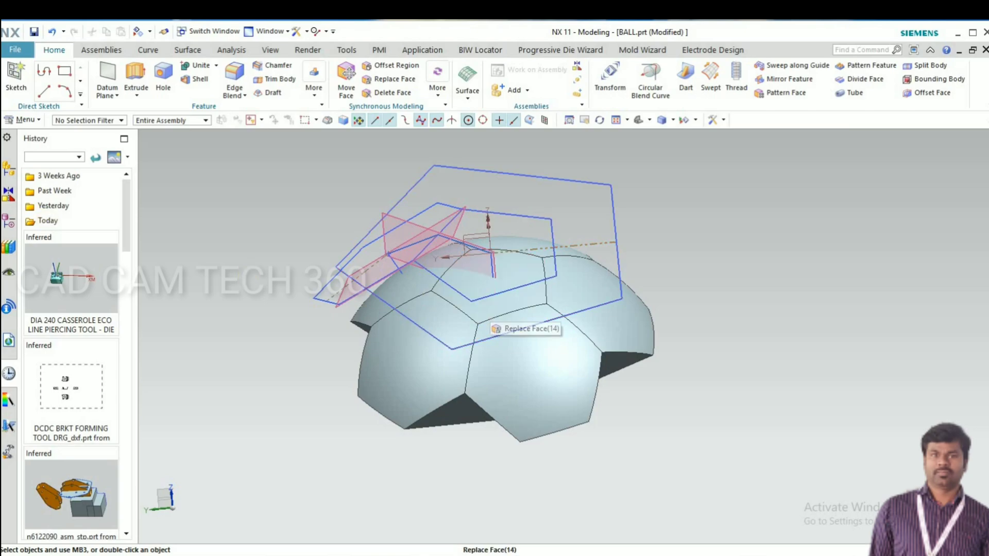
left_click(23, 120)
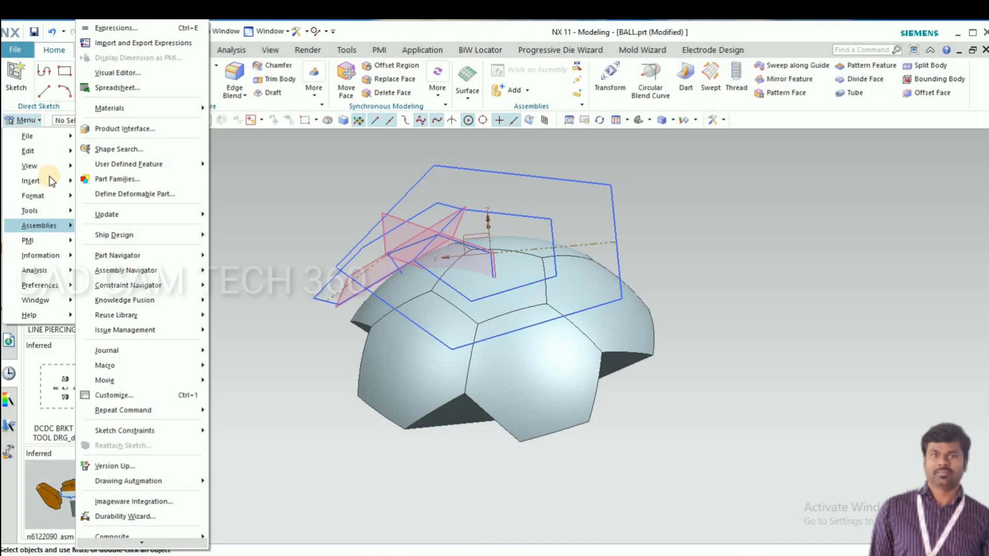
mouse_move(72, 187)
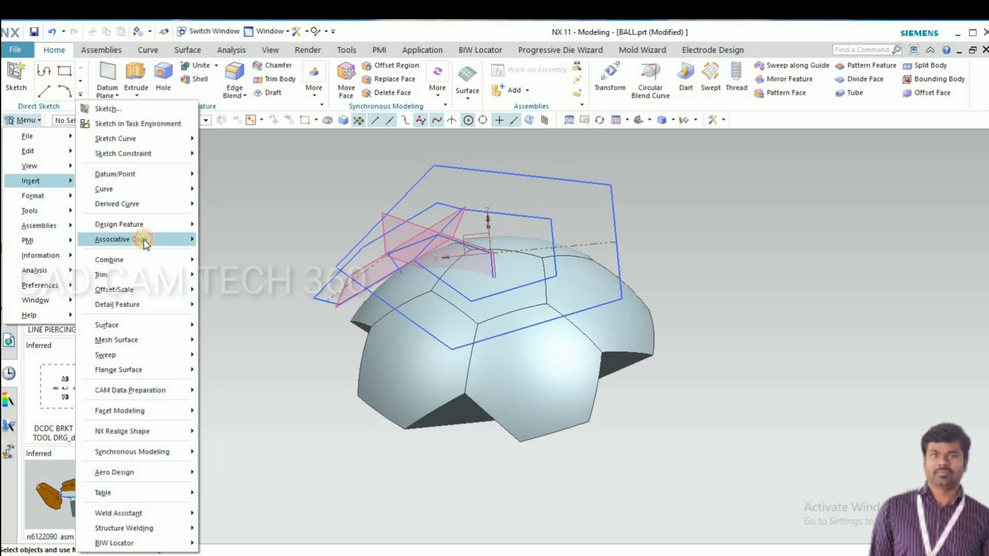
mouse_move(134, 240)
left_click(242, 307)
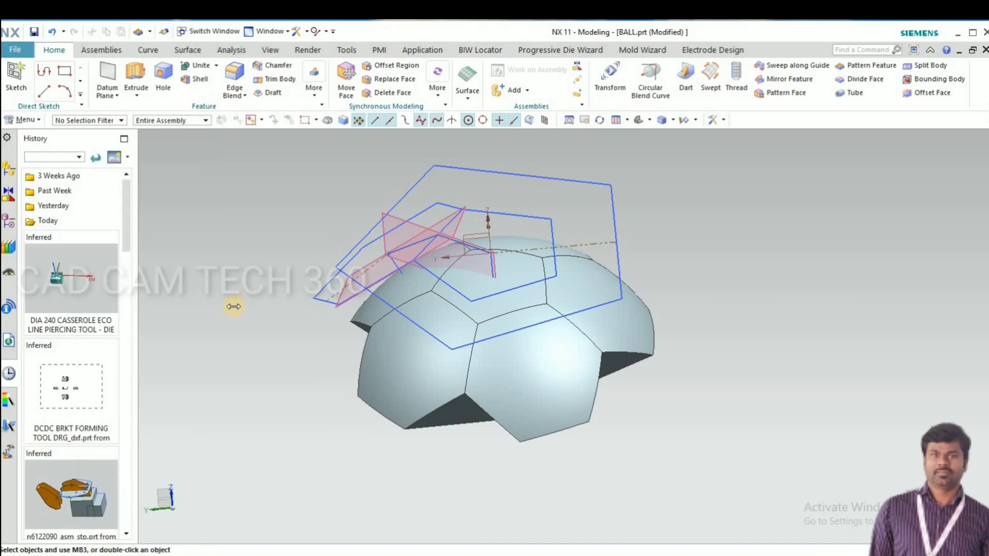
left_click(490, 305)
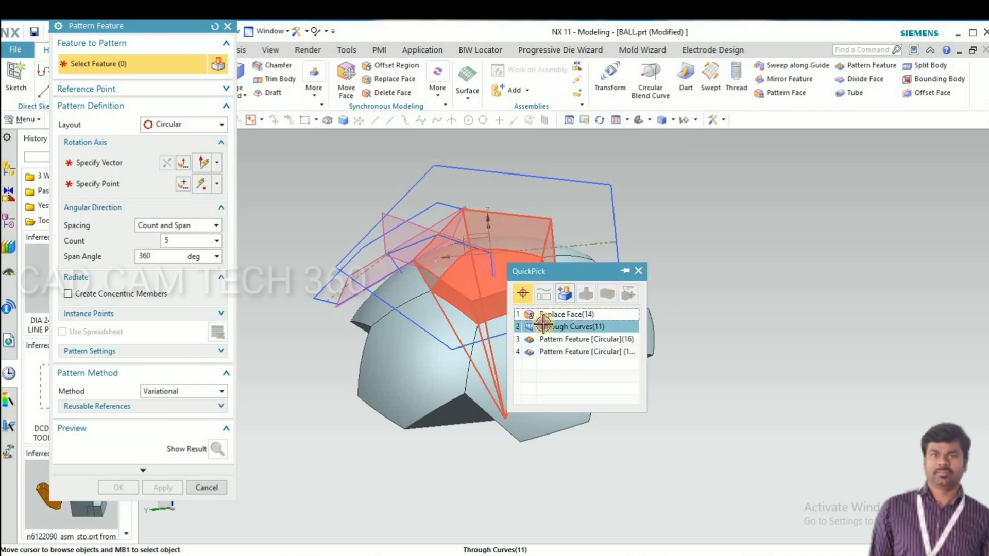
left_click(546, 326)
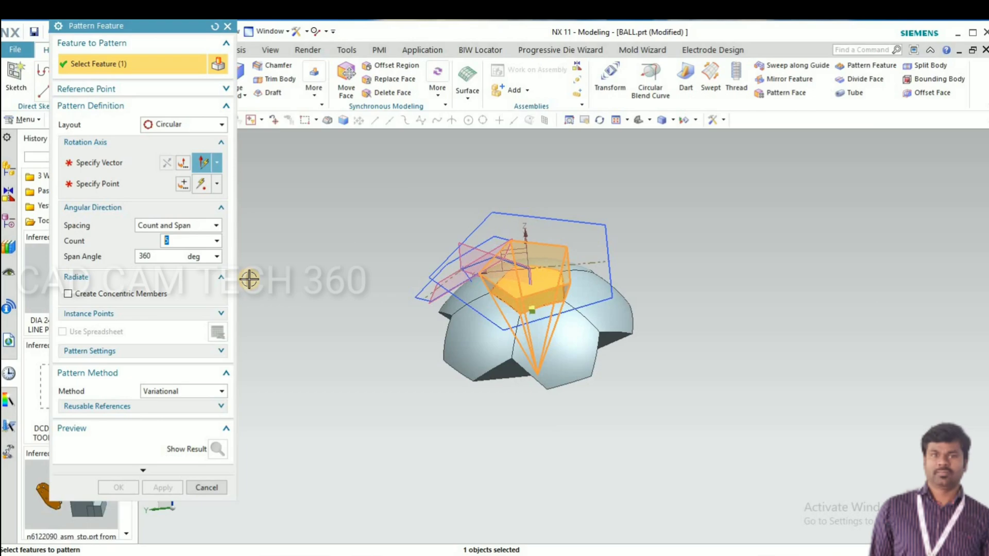
double_click(127, 256)
type("120")
Step: Set the sketch line through the original hexagon's centre as the rotation axis and create the pentagonal solid's pattern
middle_click(427, 330)
scroll(471, 243, "up", 5)
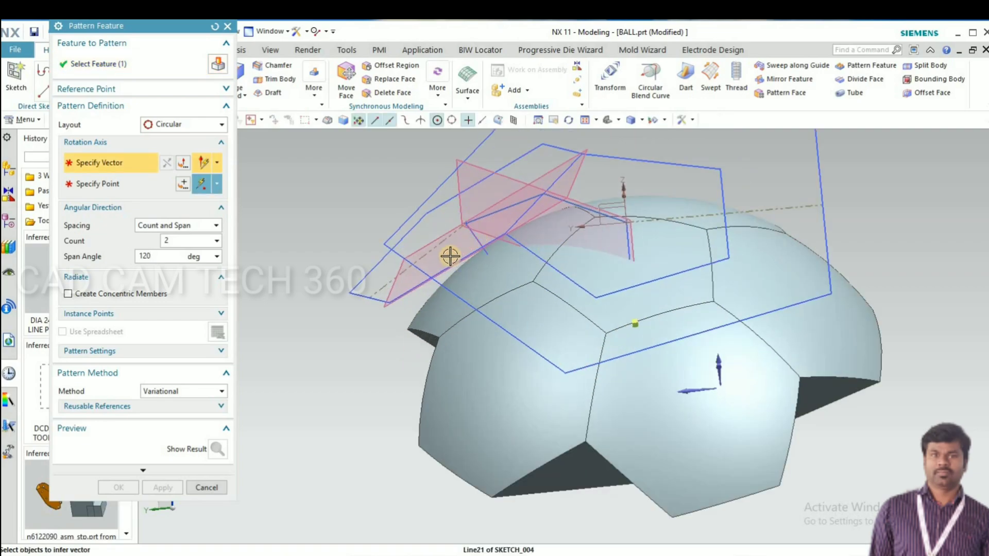
left_click(450, 256)
scroll(331, 342, "down", 3)
middle_click_drag(353, 347, 331, 348)
mouse_move(382, 380)
middle_mouse_down()
mouse_move(347, 371)
mouse_move(342, 335)
mouse_move(336, 358)
mouse_move(374, 400)
mouse_move(363, 376)
middle_mouse_up()
left_click(228, 450)
left_click(109, 487)
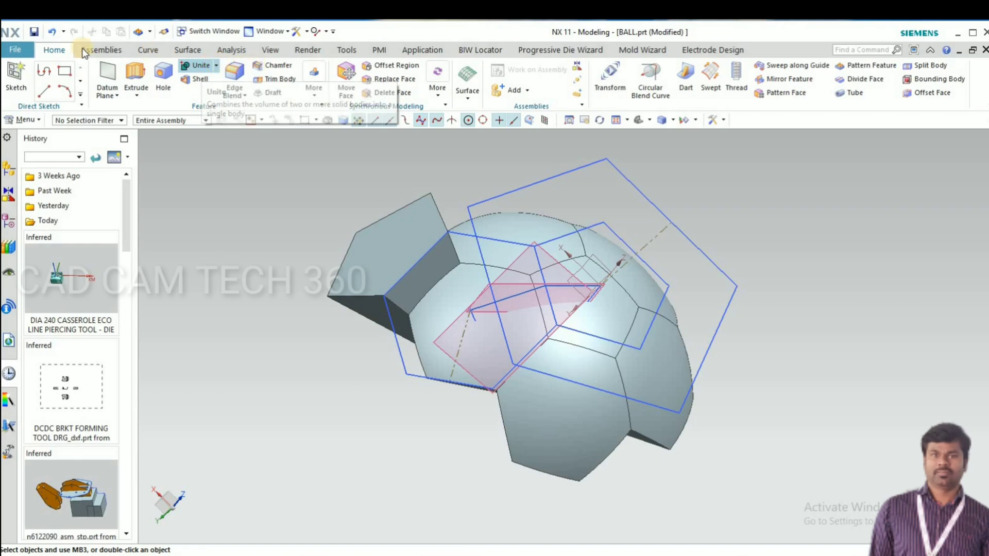
Step: Replace the flat outer face of the patterned pentagonal solid with the neighbouring spherical face at 0 mm offset
left_click(387, 81)
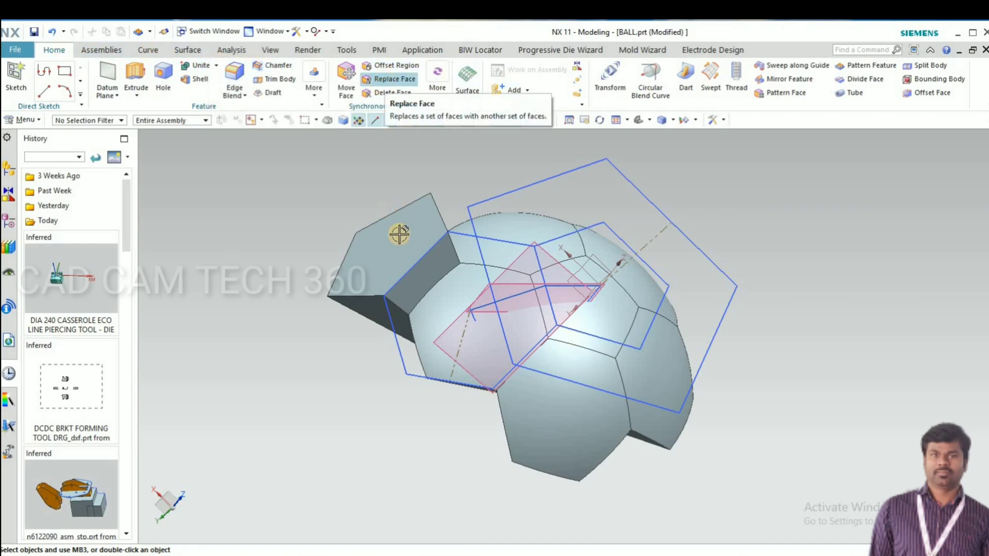
left_click(399, 234)
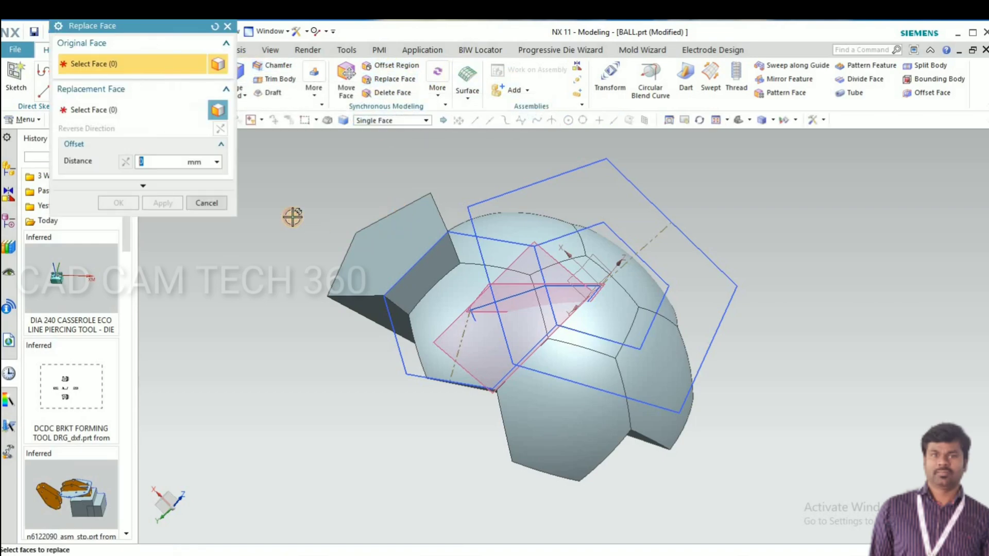
left_click(412, 274)
left_click(129, 203)
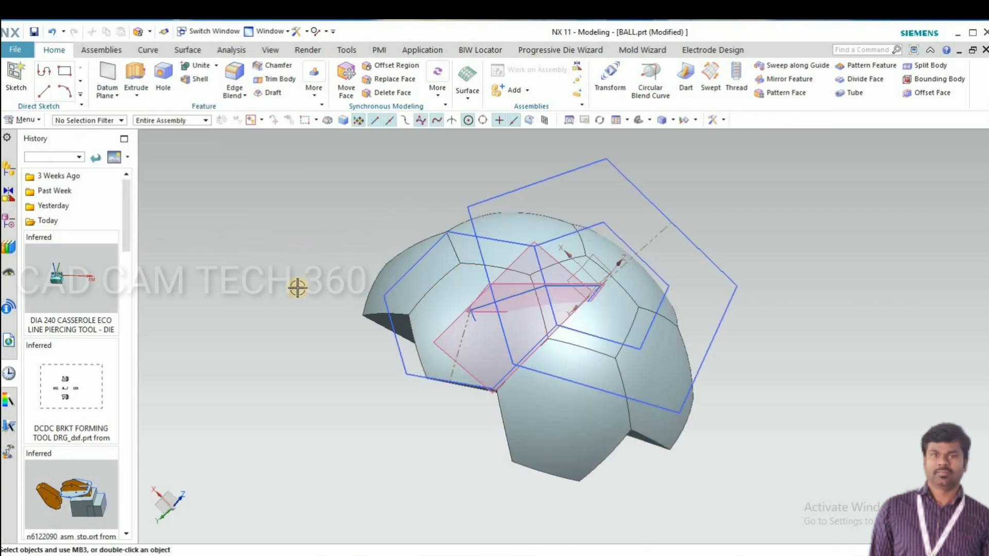
Step: Try to mirror the original hexagonal panel's feature about its exposed radial side face with Mirror Feature, using a 0 mm plane distance
middle_click_drag(309, 312, 315, 319)
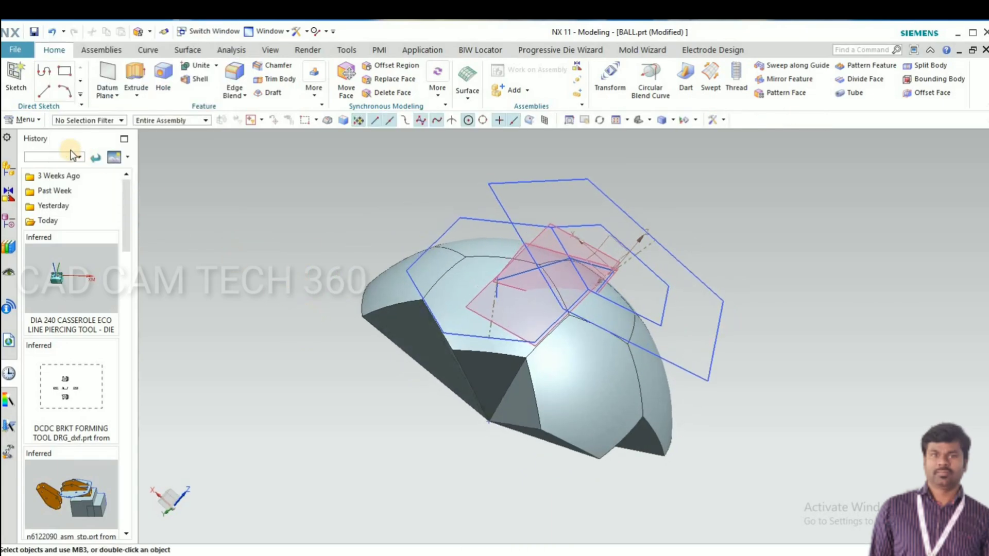
left_click(36, 123)
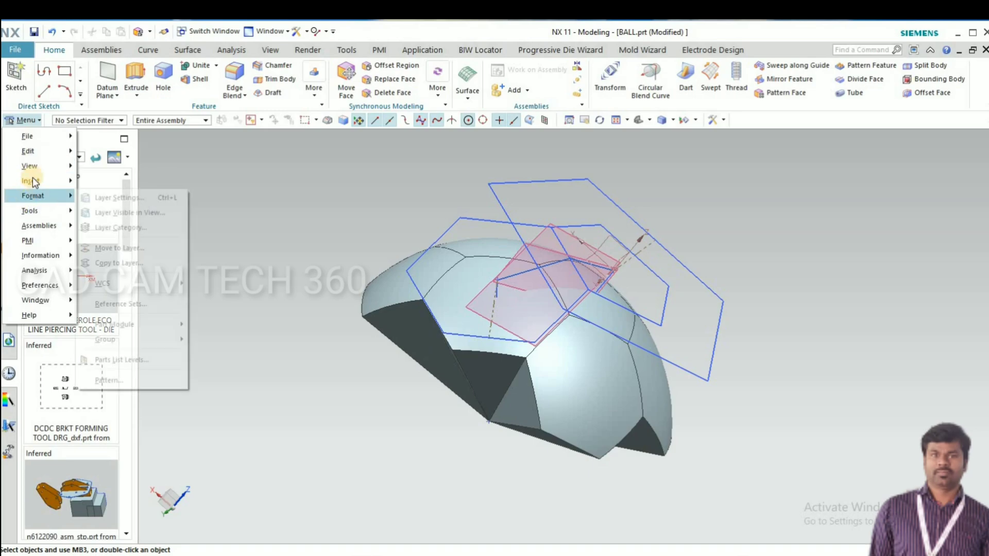
mouse_move(32, 180)
mouse_move(139, 239)
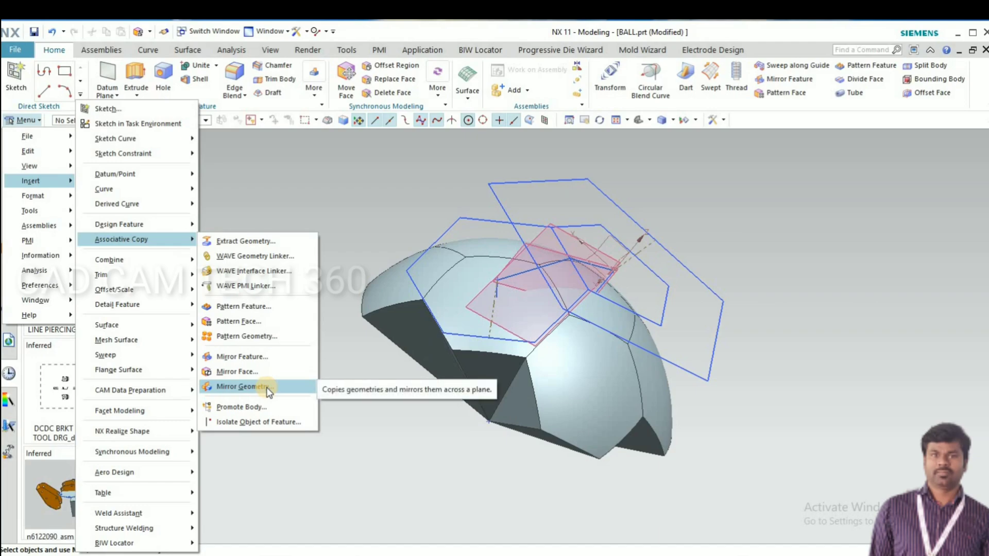
left_click(253, 355)
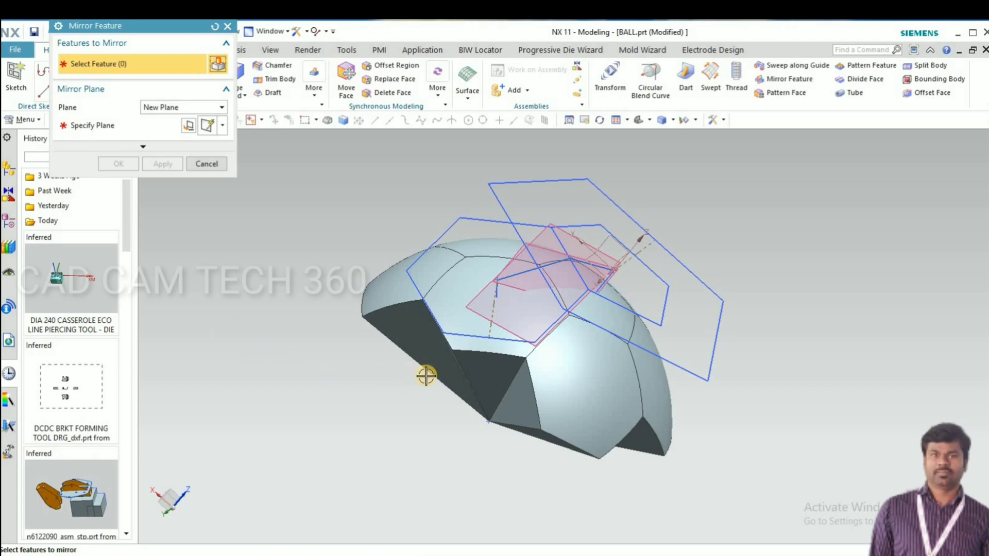
left_click(445, 309)
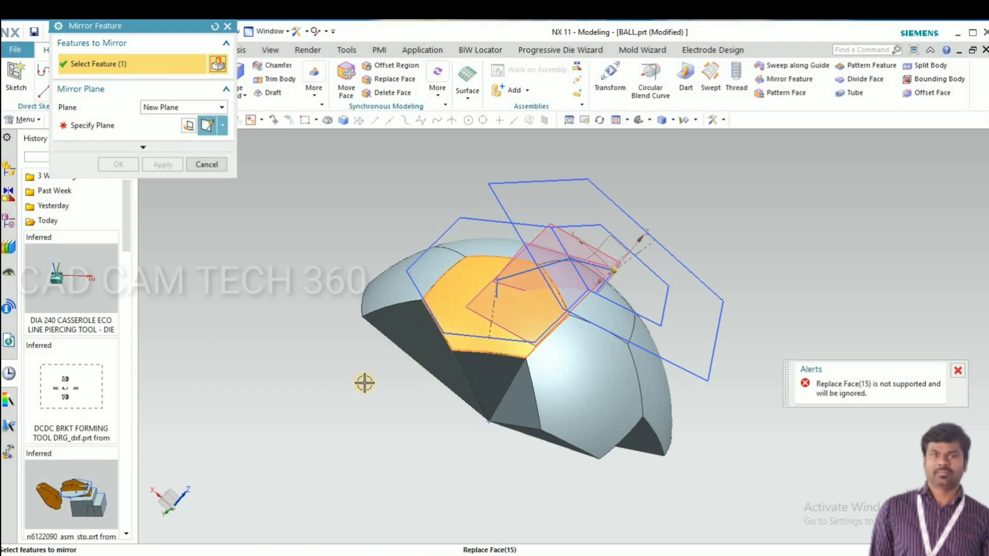
middle_click_drag(377, 367, 399, 362)
middle_click(400, 362)
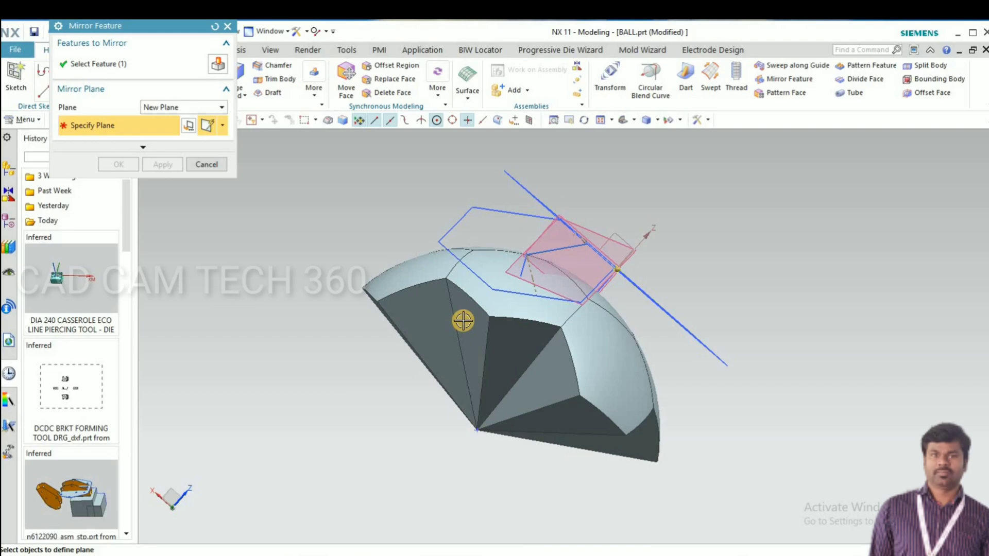
left_click(447, 327)
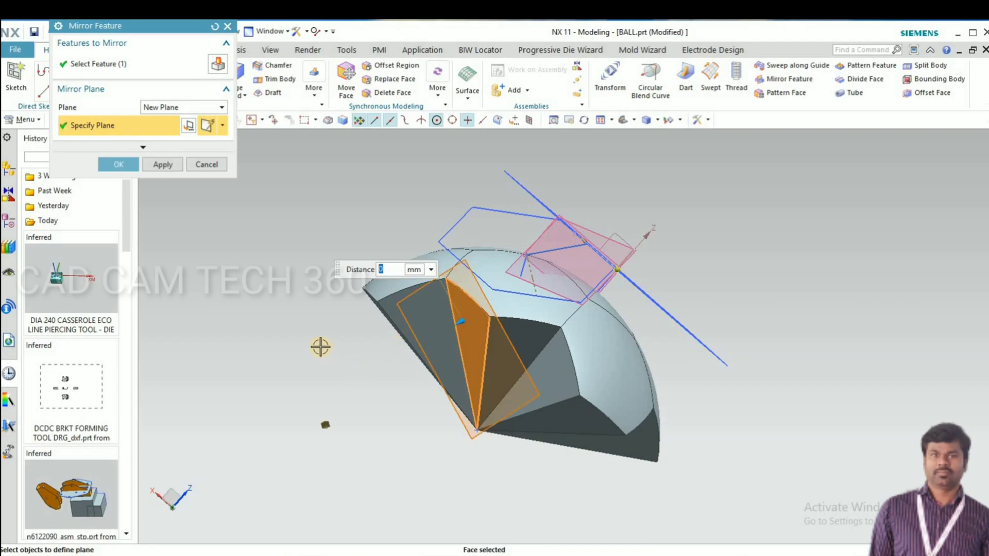
left_click(163, 165)
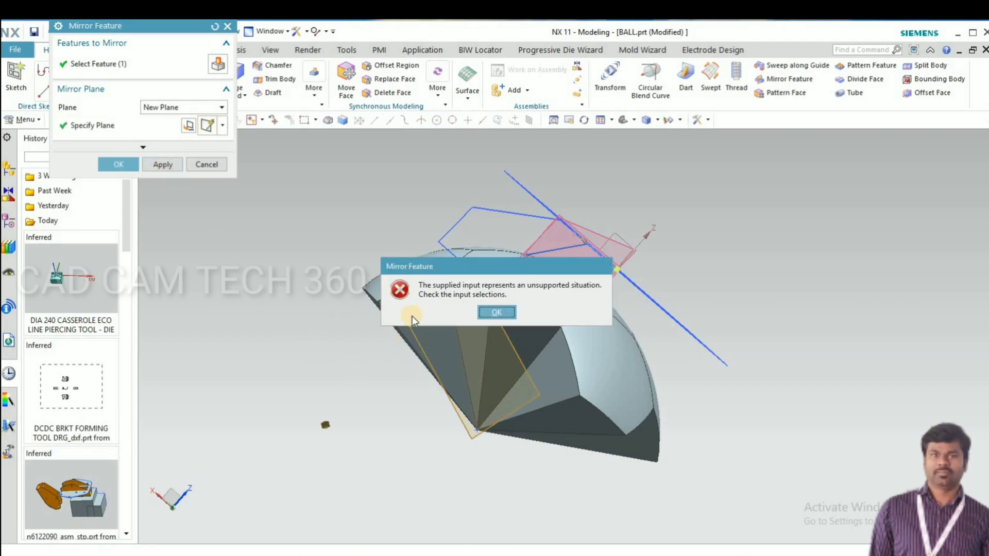
Step: Mirror the original hexagonal panel's body about a plane through its exposed radial side face using Mirror Geometry
left_click(482, 312)
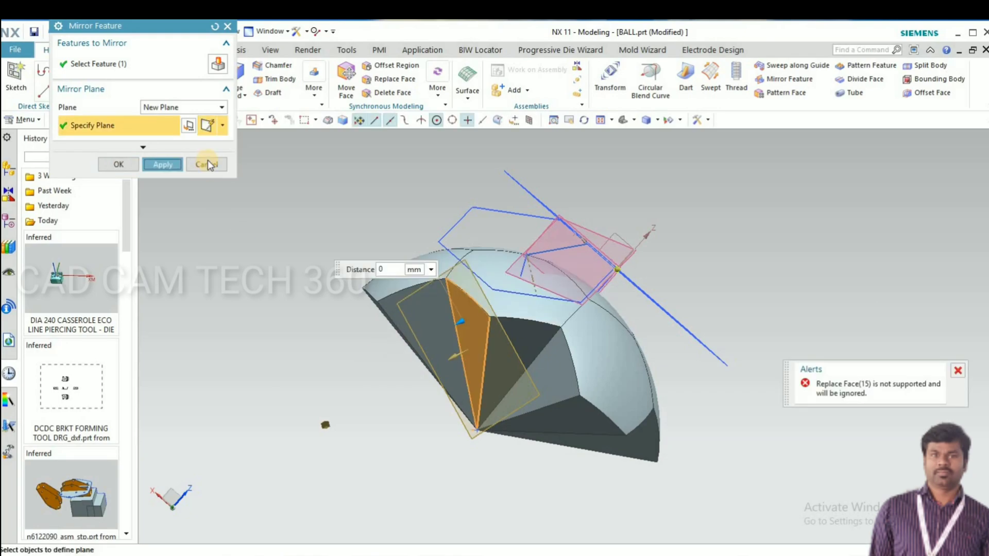
key("Escape")
left_click(25, 121)
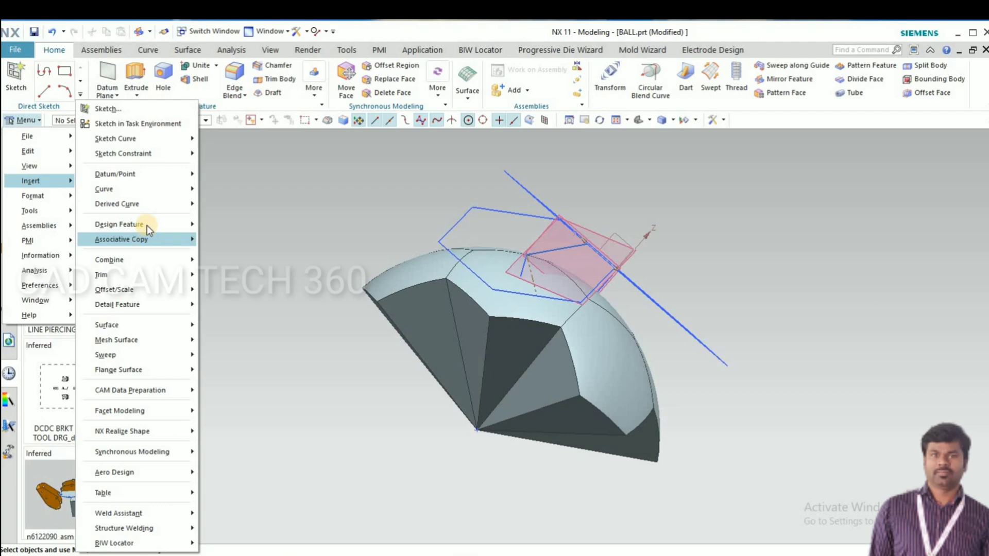
mouse_move(149, 241)
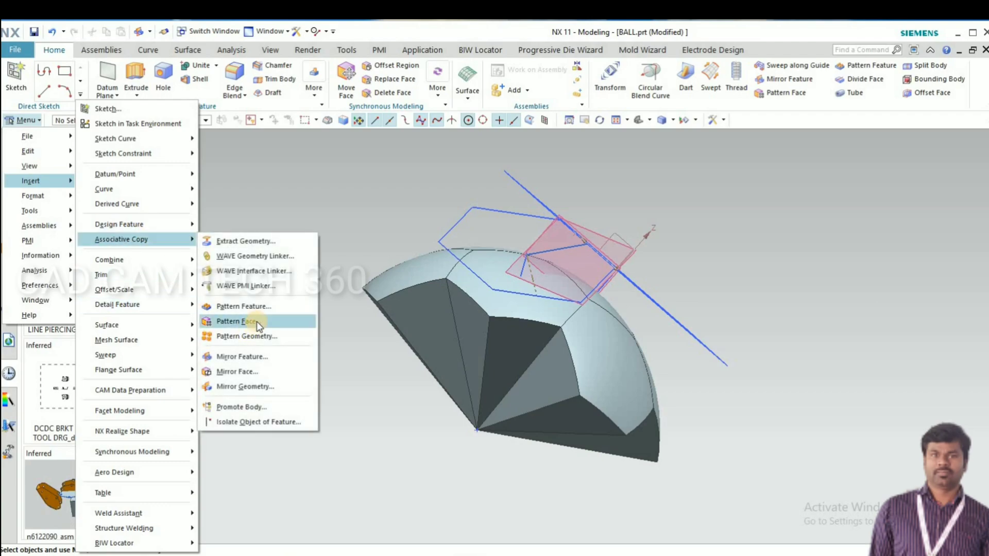
left_click(252, 386)
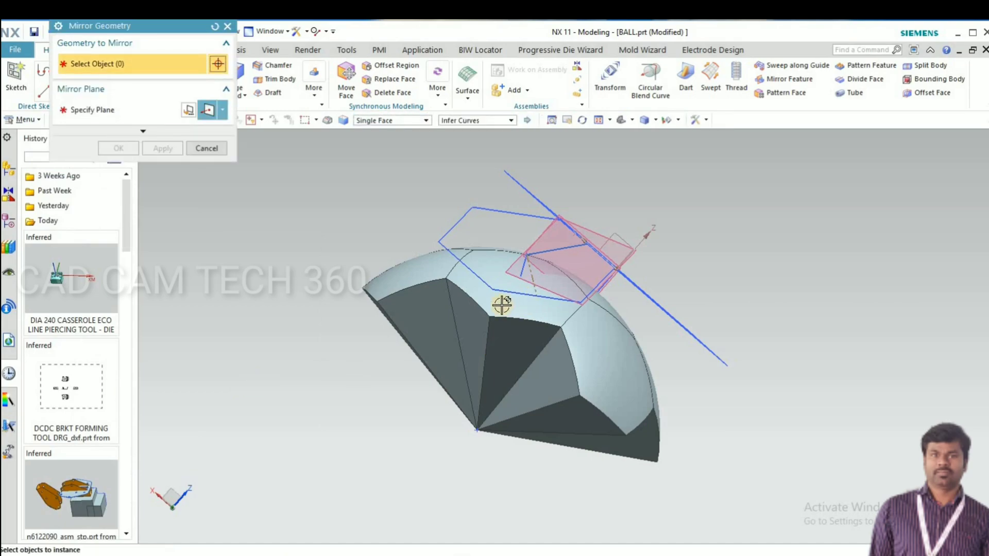
left_click(360, 340)
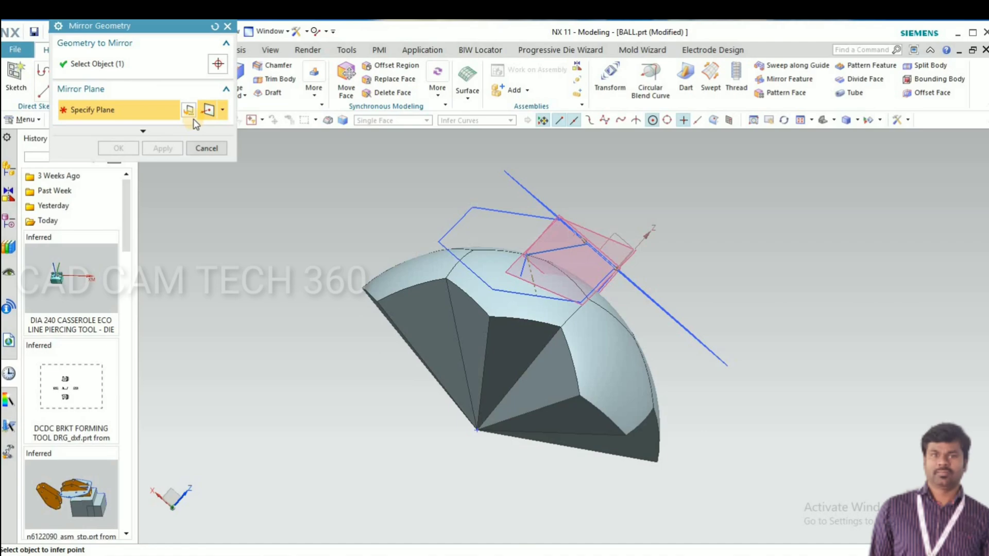
left_click(222, 110)
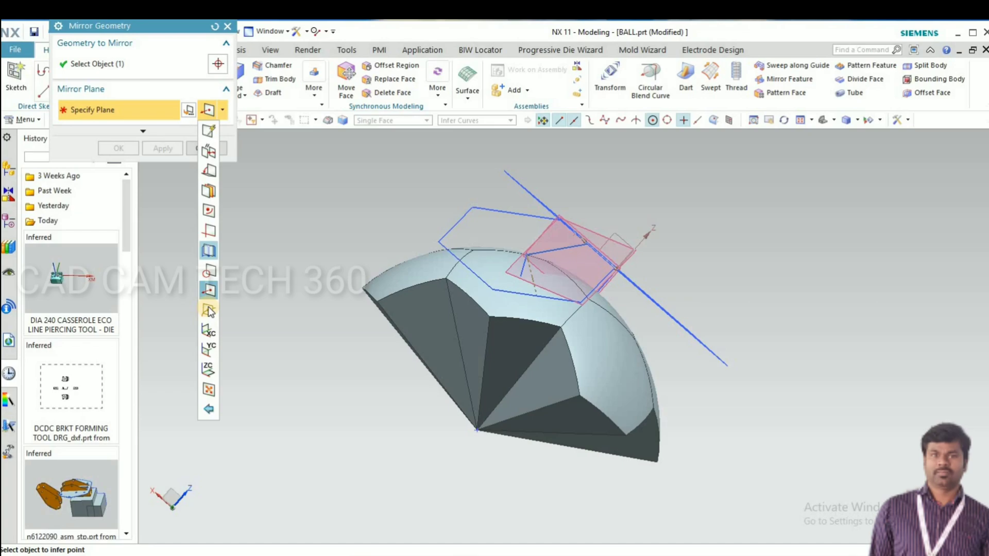
left_click(210, 280)
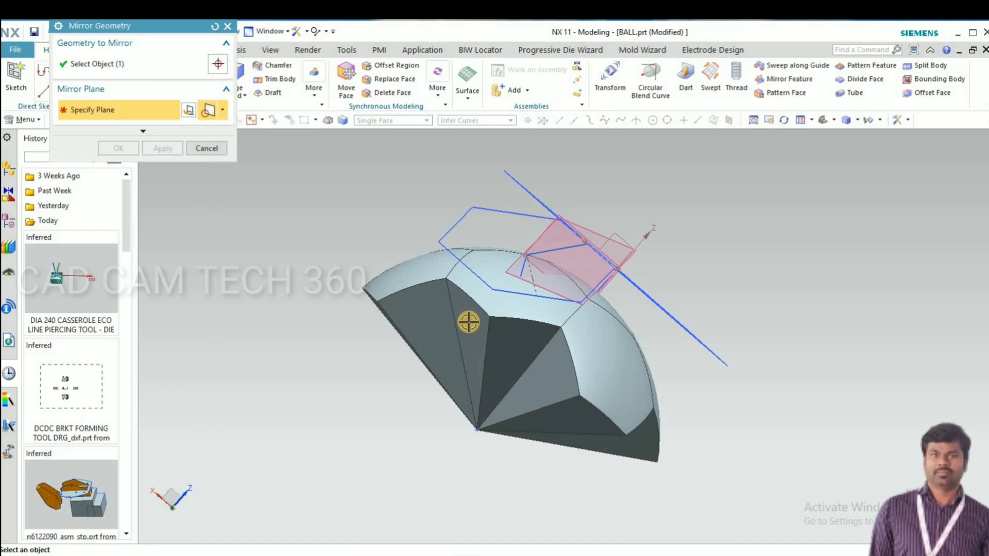
left_click(468, 322)
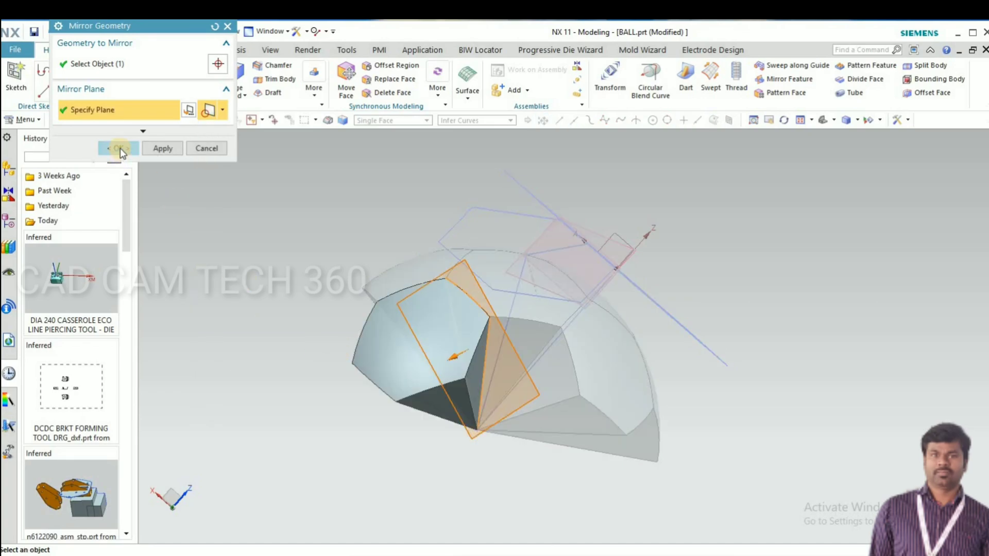
left_click(120, 147)
Step: Start a circular Pattern Feature and select the outer pentagonal solid's pattern and replaced-face features plus the adjacent mirrored hexagonal panel
middle_click_drag(294, 364, 294, 299)
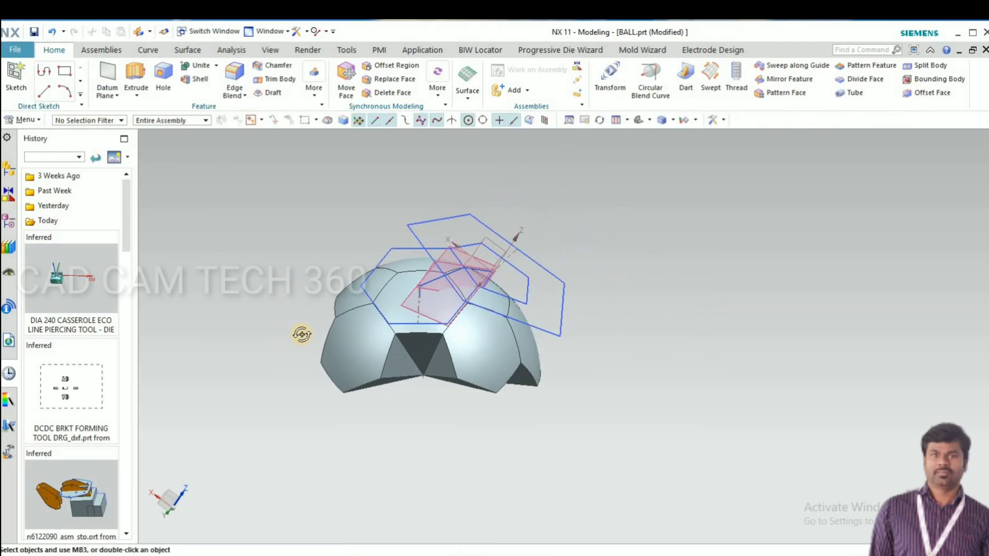
middle_click_drag(301, 335, 368, 349)
scroll(349, 353, "up", 2)
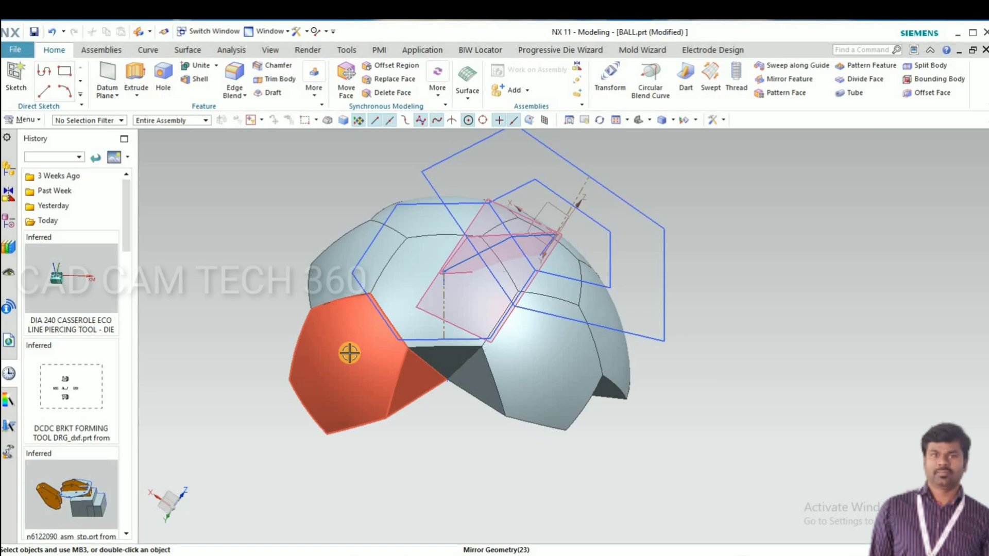
left_click(27, 119)
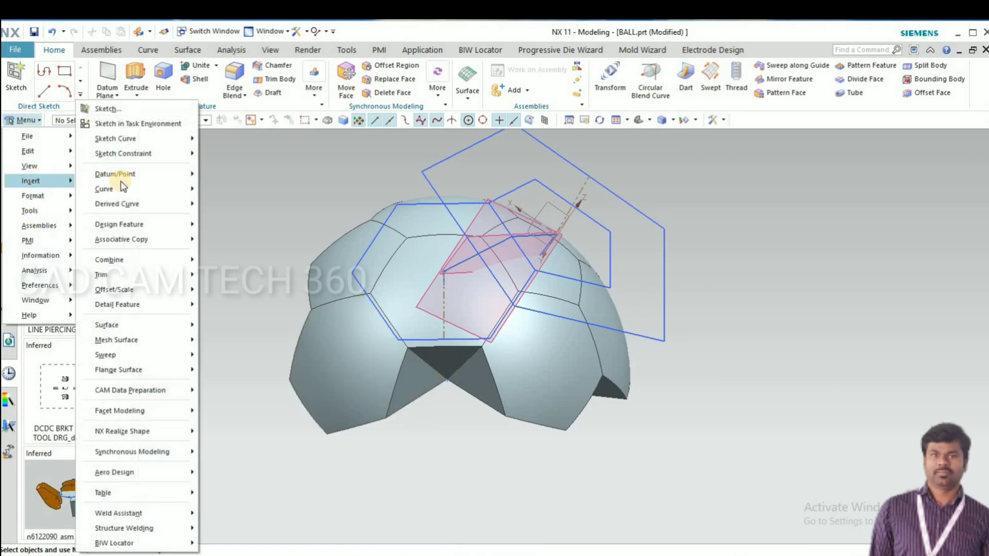
mouse_move(152, 242)
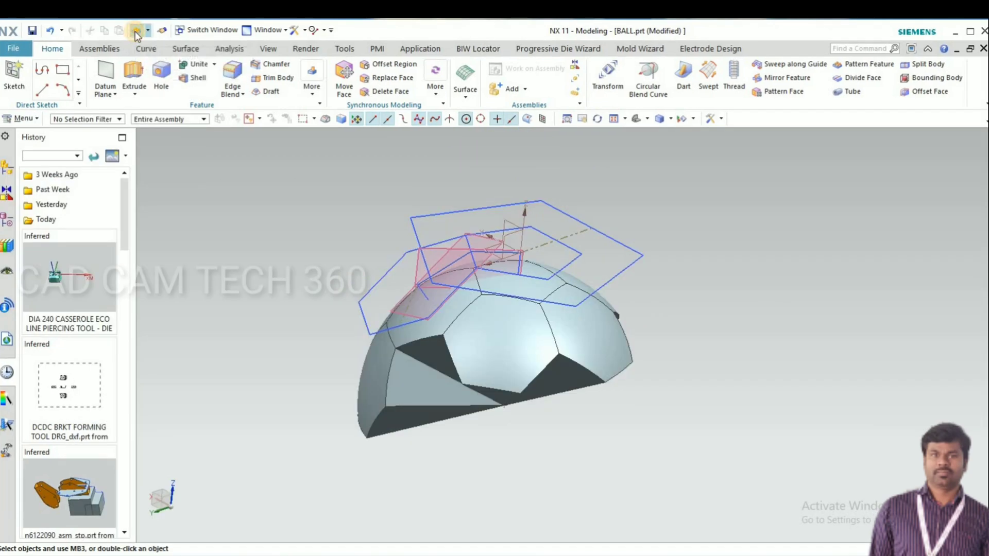
left_click(136, 32)
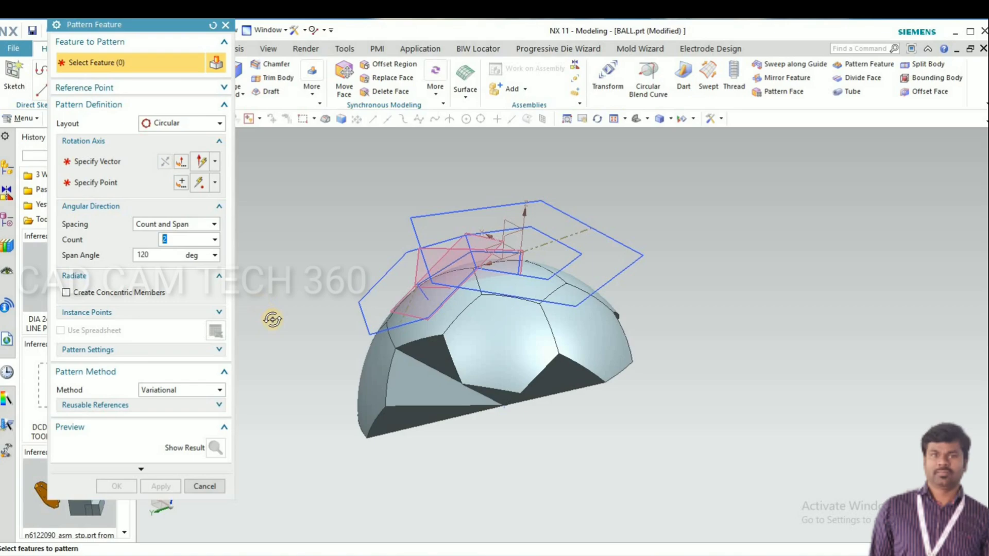
middle_click_drag(271, 320, 359, 312)
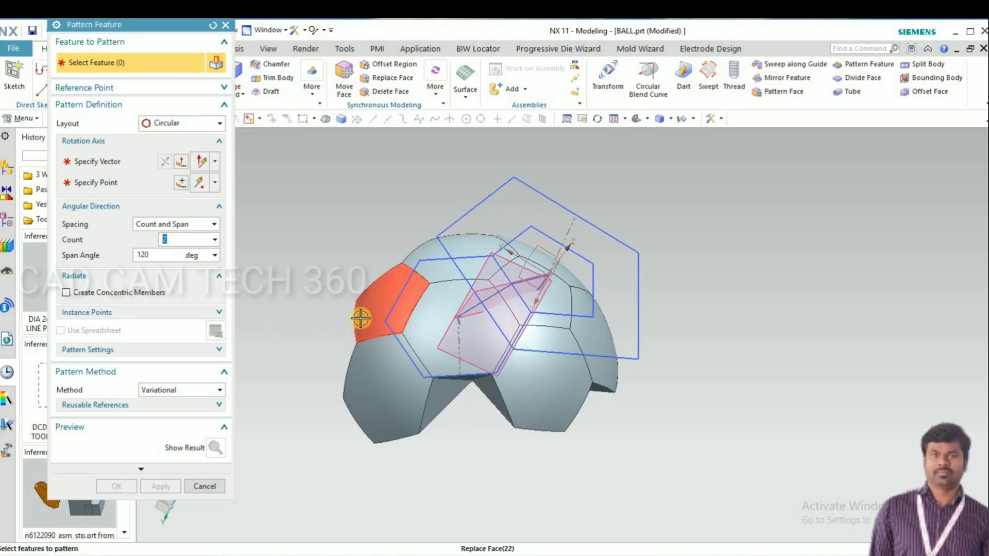
left_click(360, 319)
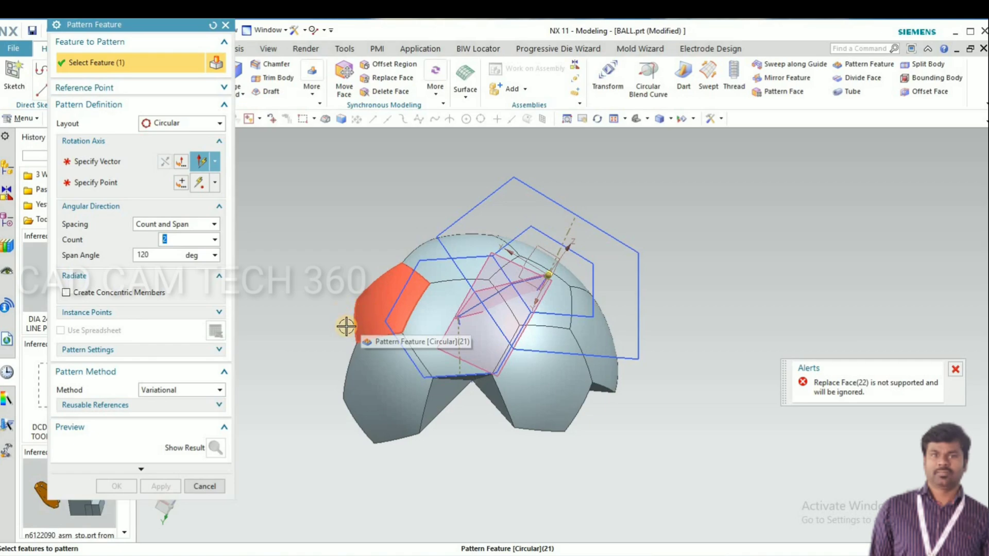
middle_click_drag(360, 325, 405, 300)
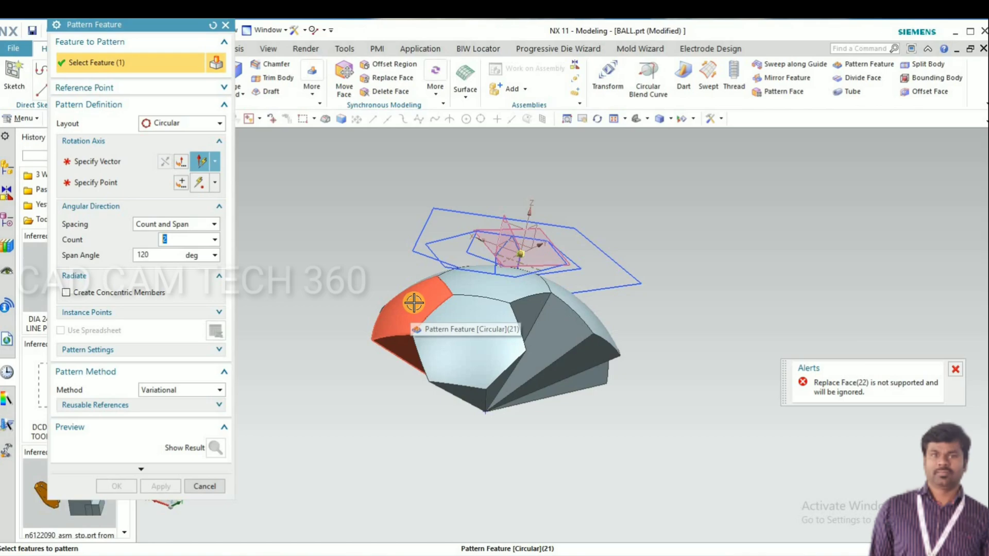
left_click(464, 364)
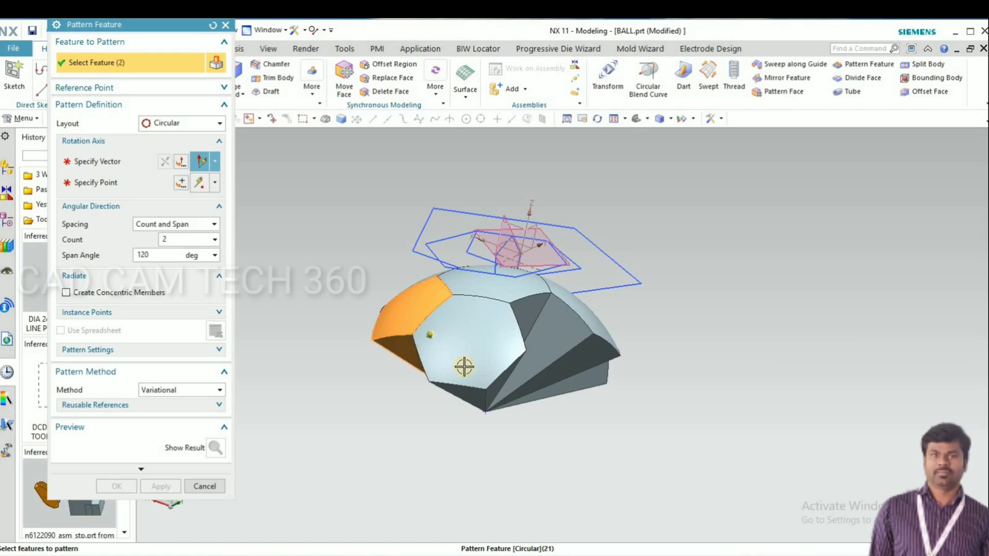
left_click(437, 376)
Step: Set the circular pattern's count to 5 and its span angle to 72°
middle_click_drag(343, 446, 216, 298)
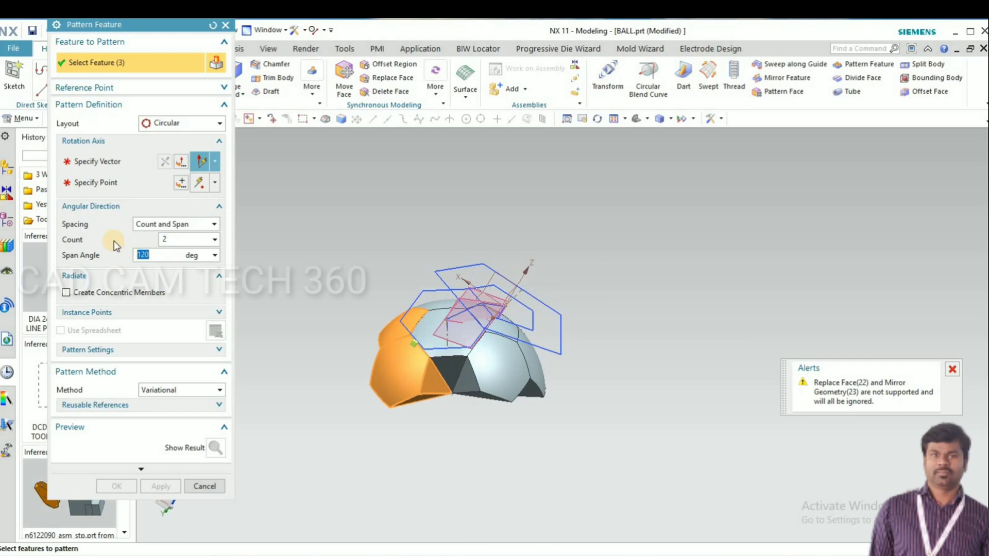
type("72")
left_click(146, 237)
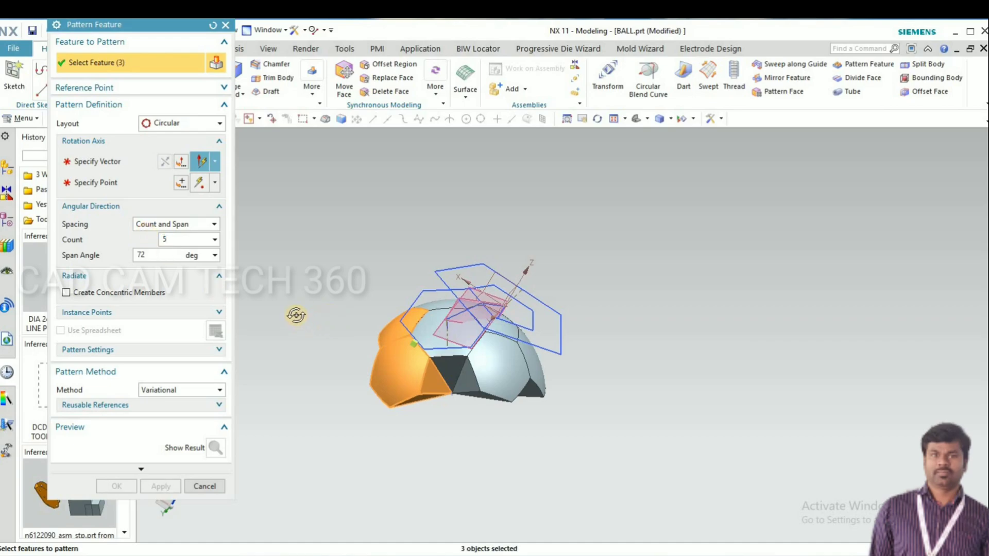
Step: Set the sketch line through the original pentagon's centre as the circular pattern's rotation axis
middle_click_drag(296, 315, 630, 274)
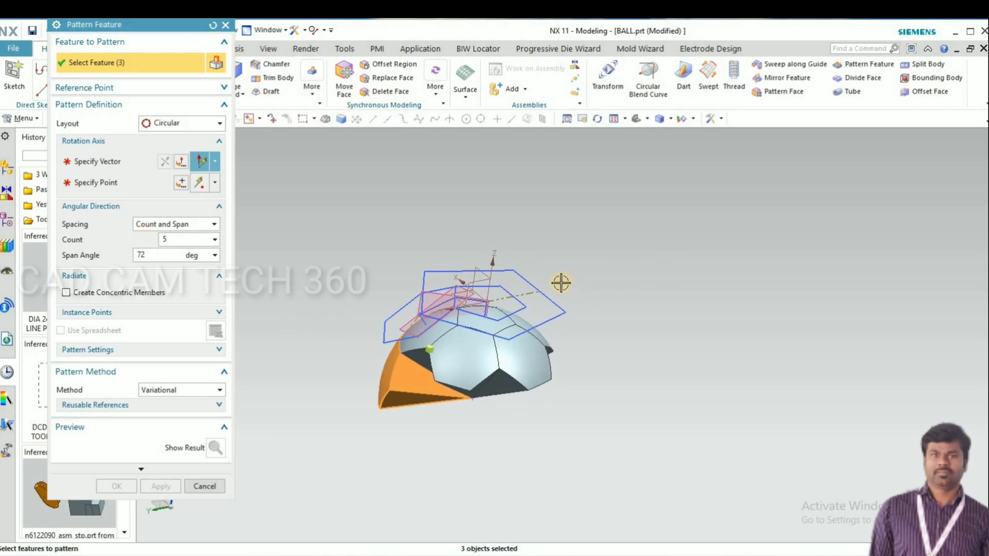
scroll(490, 300, "up", 3)
key("Return")
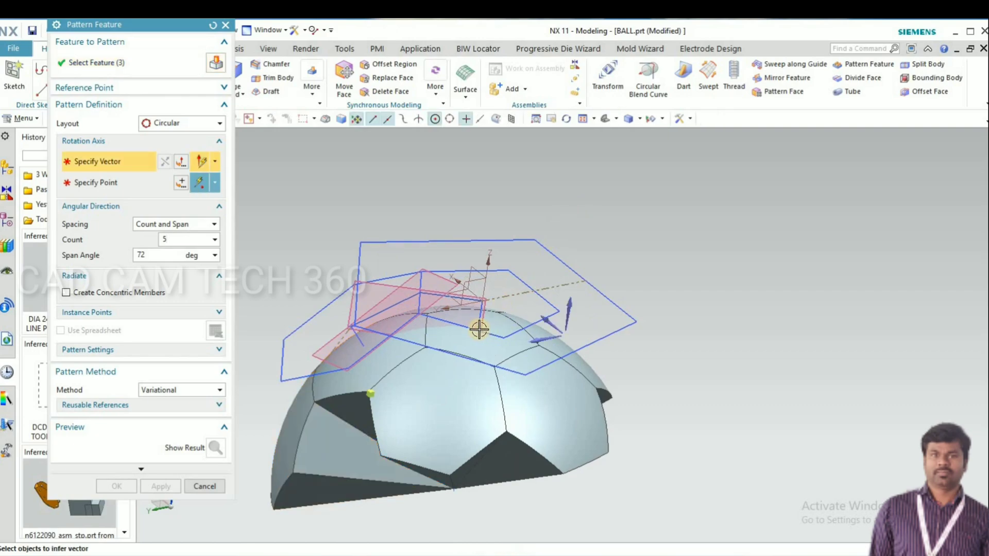
scroll(481, 285, "up", 4)
left_click(484, 250)
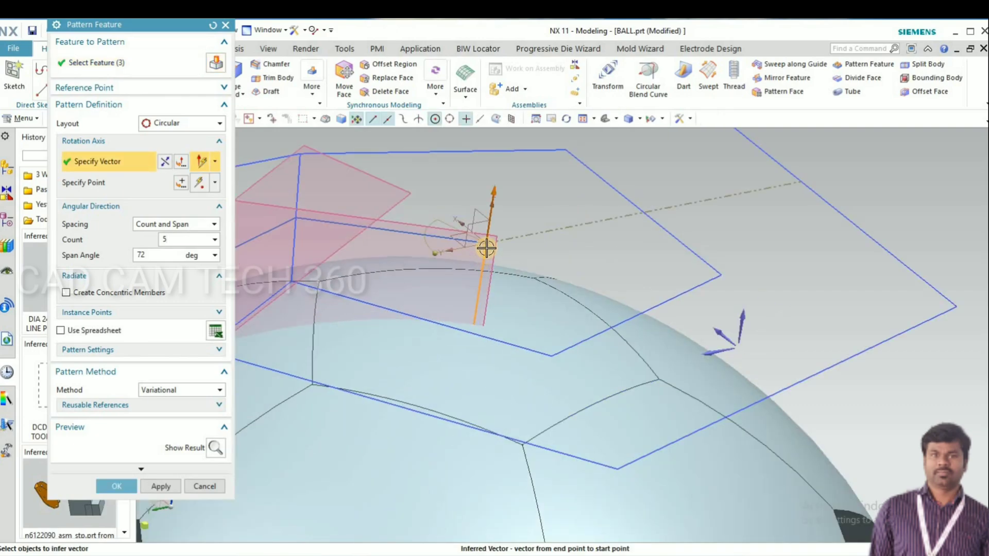
scroll(484, 242, "up", 2)
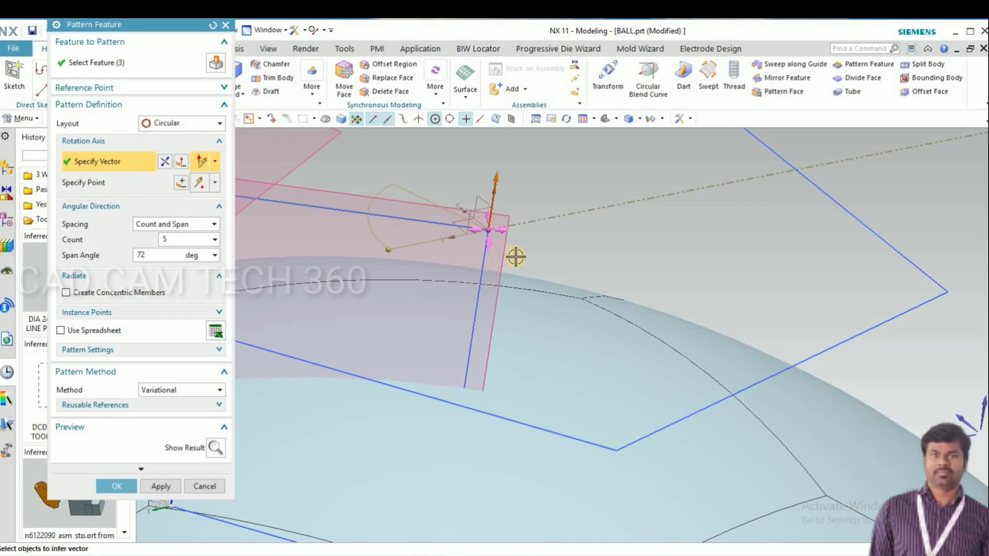
scroll(529, 256, "down", 5)
middle_click_drag(515, 337, 518, 356)
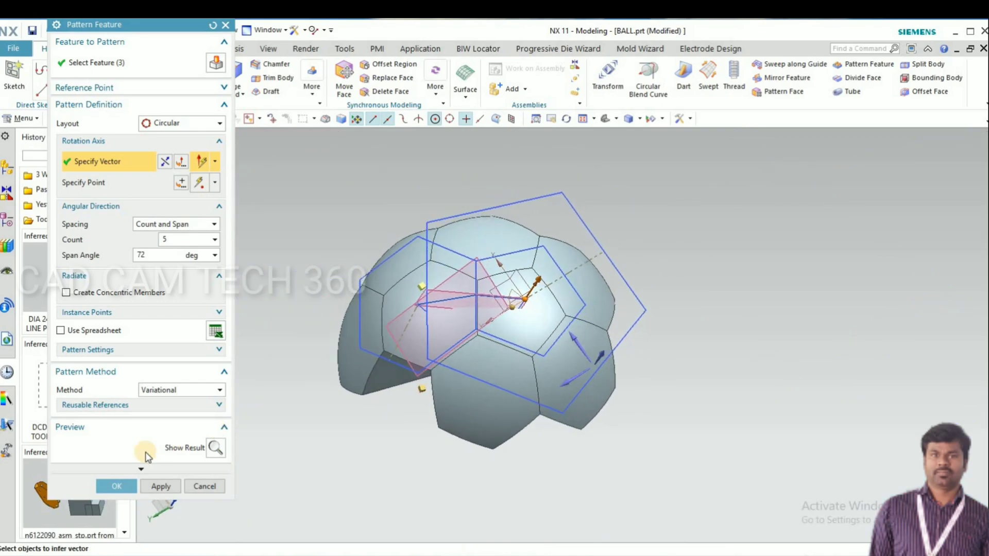
Step: Preview the circular pattern's result to check the instance spacing around the ball, and undo the preview
left_click(214, 448)
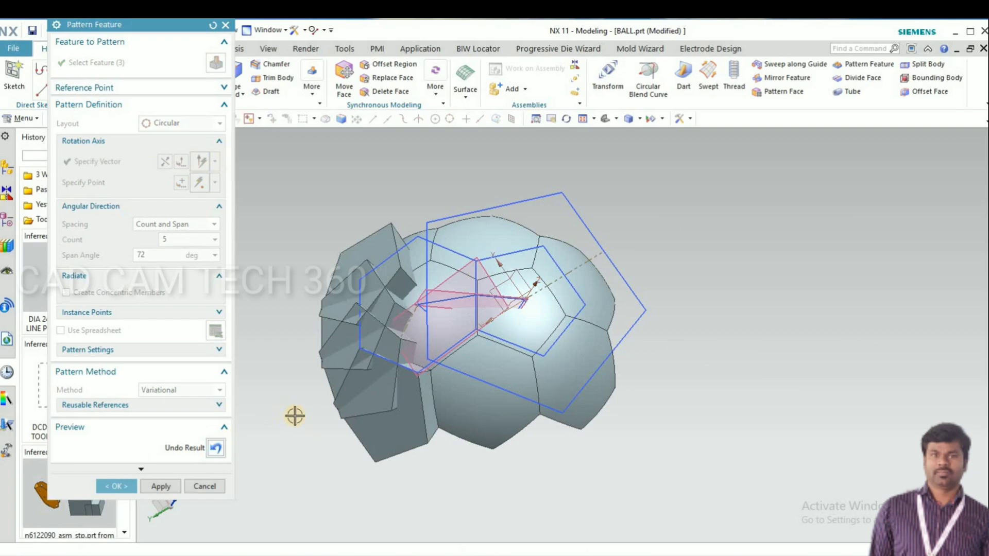
middle_click_drag(285, 411, 279, 416)
left_click(214, 447)
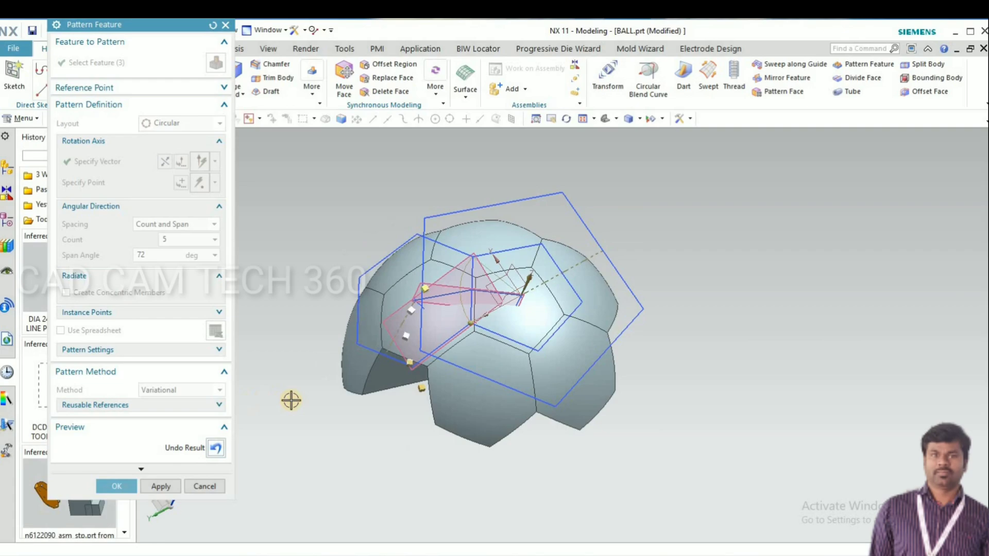
middle_click_drag(295, 383, 290, 374)
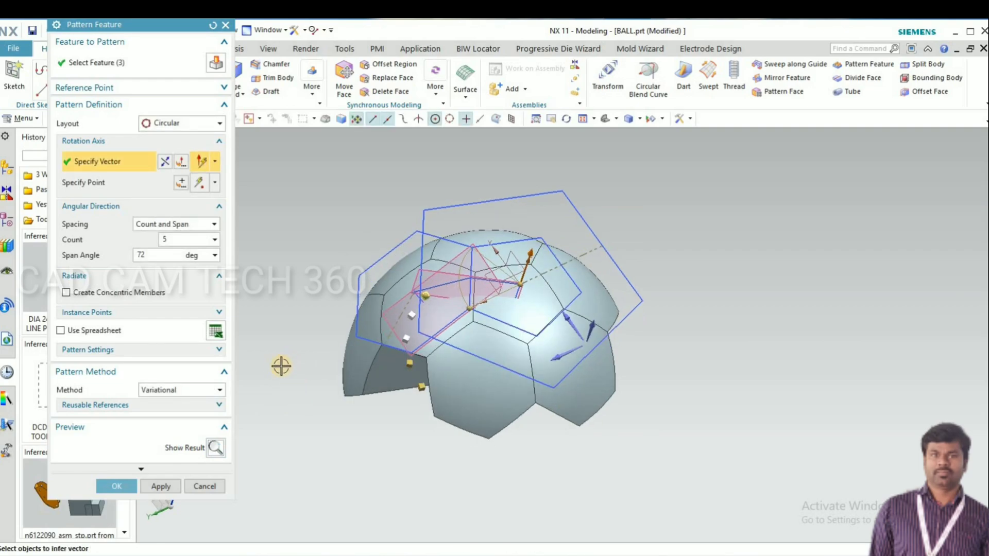
Step: Set the pattern's span angle to 360° and create the five-count circular pattern around the original pentagon
scroll(541, 301, "up", 4)
middle_click_drag(534, 322, 503, 298)
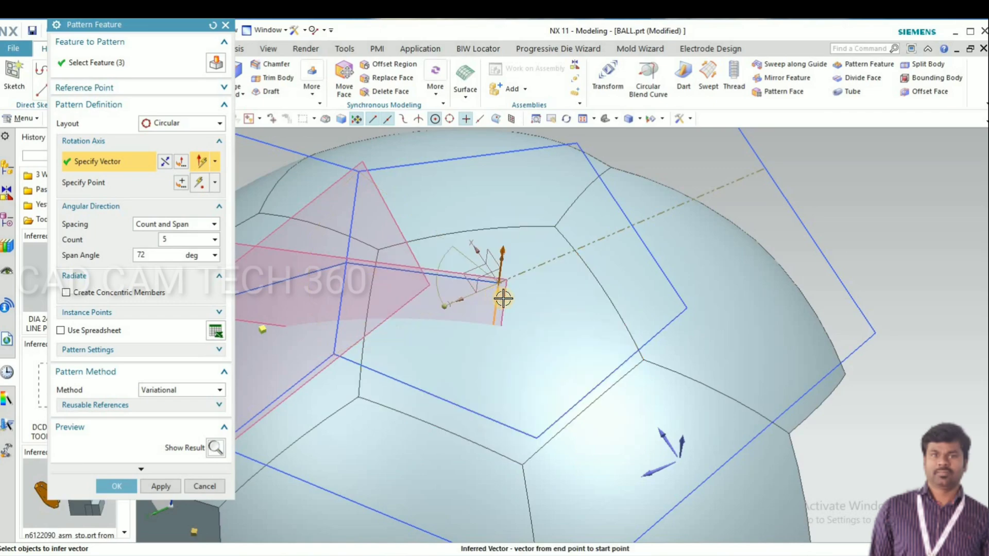
scroll(524, 292, "down", 3)
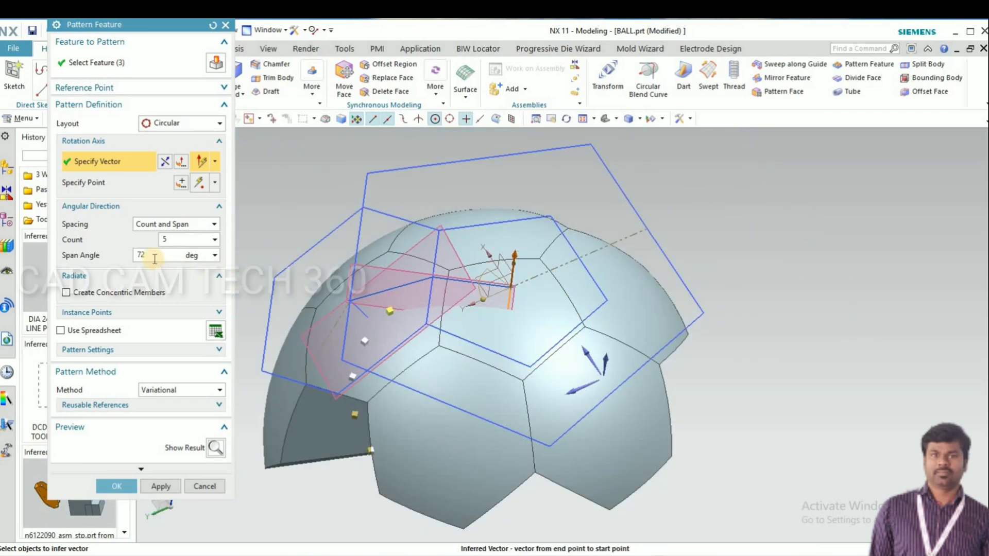
left_click(117, 252)
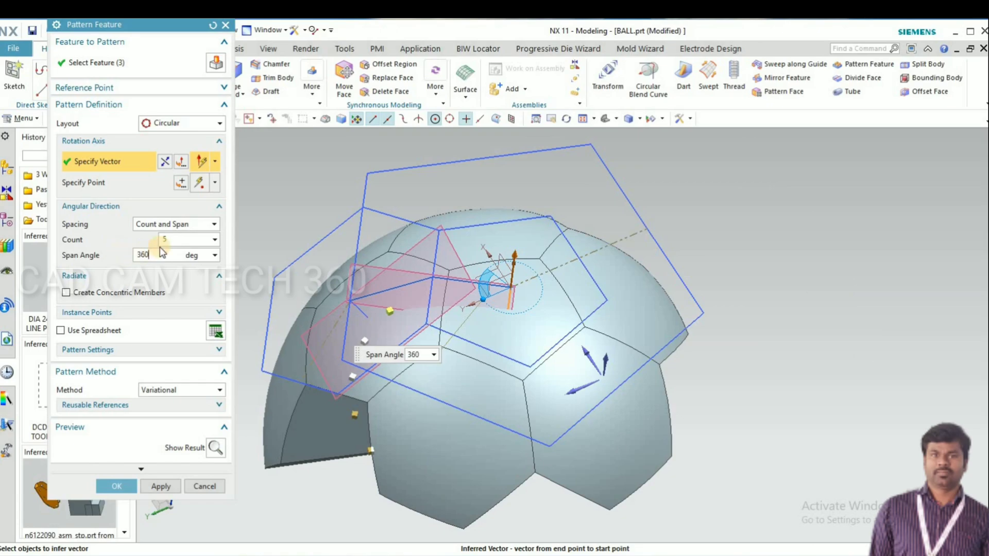
scroll(412, 273, "down", 3)
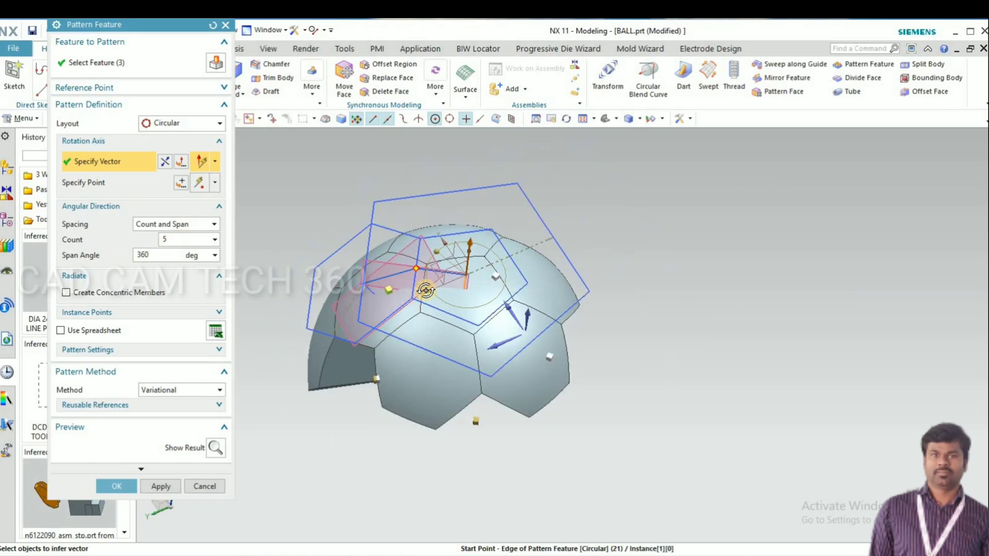
middle_click_drag(419, 276, 408, 287)
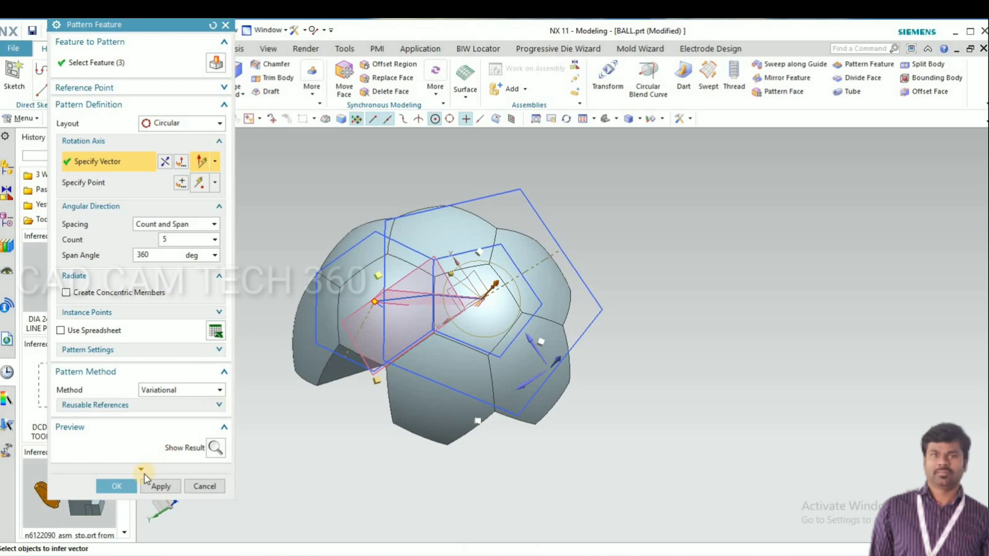
left_click(112, 484)
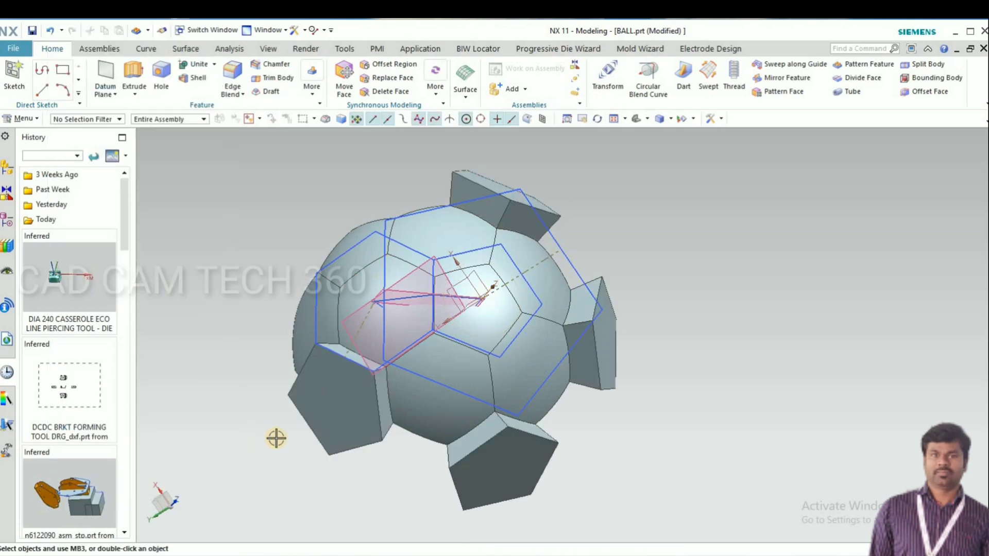
Step: Replace the flat outer faces of the front two patterned pentagons with the spherical face of the hexagon between them
middle_click_drag(290, 452, 283, 409)
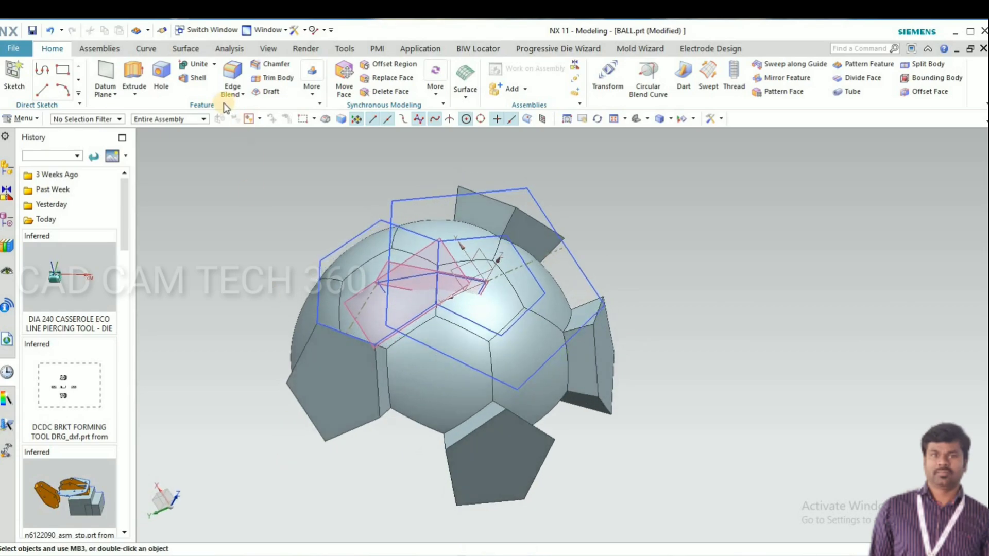
left_click(365, 79)
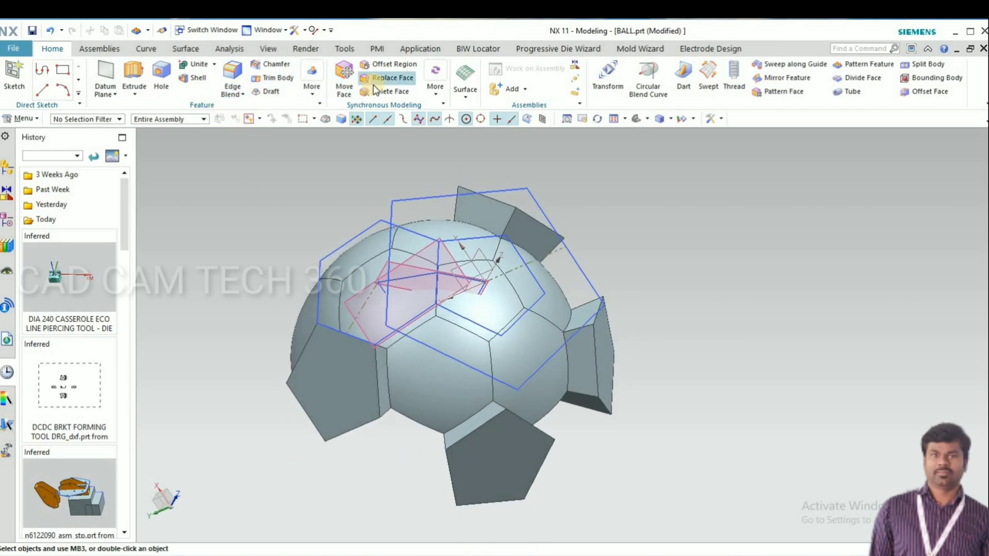
left_click(360, 463)
middle_click(410, 409)
left_click(412, 371)
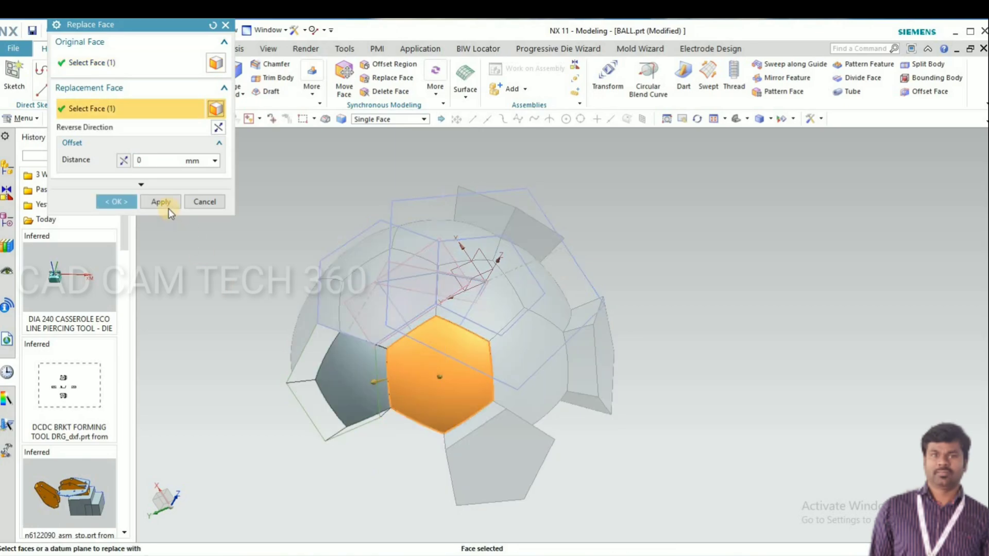
left_click(167, 206)
left_click(453, 463)
middle_click(342, 326)
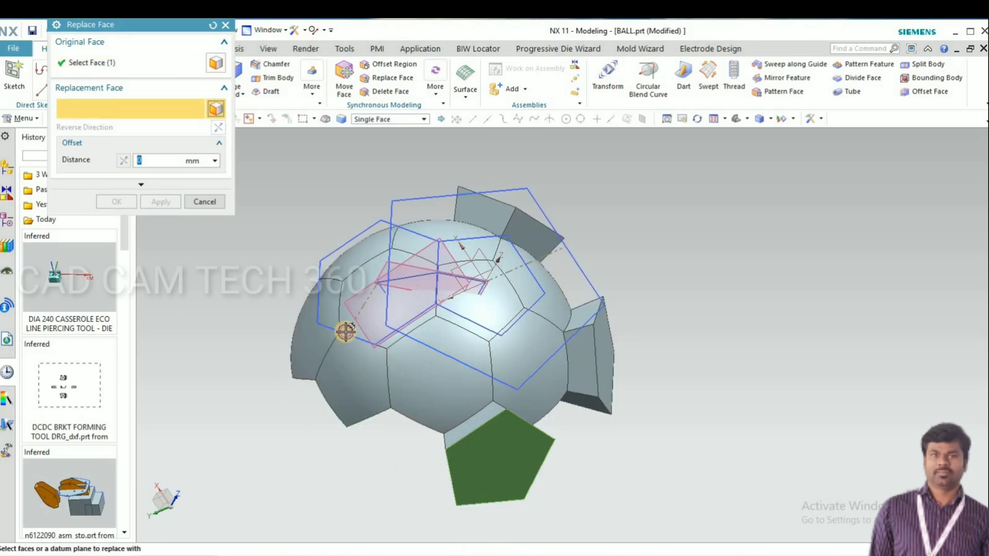
left_click(437, 371)
left_click(161, 202)
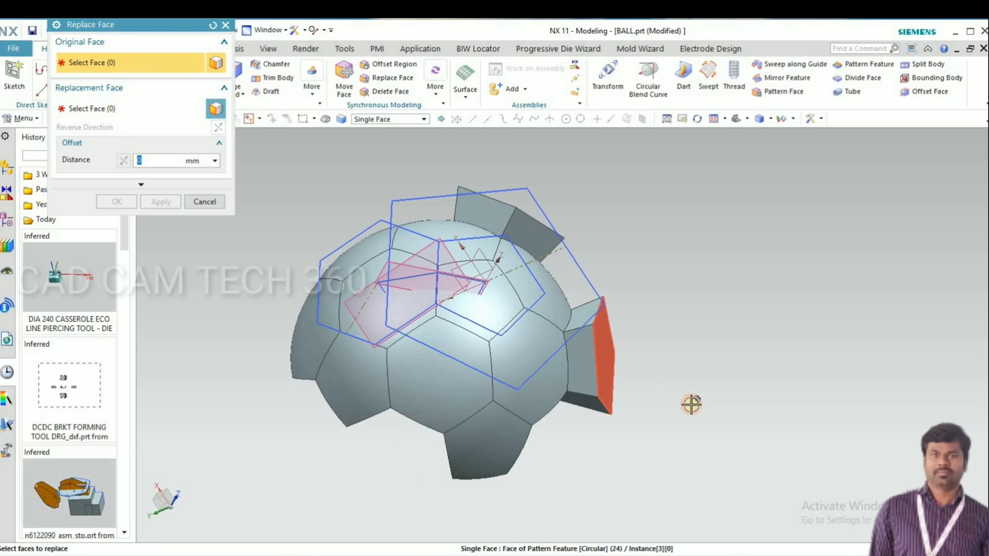
Step: Replace the flat outer faces of the remaining two patterned pentagons with the spherical face of an adjacent hexagon
left_click(607, 355)
middle_click(644, 346)
left_click(546, 383)
left_click(167, 203)
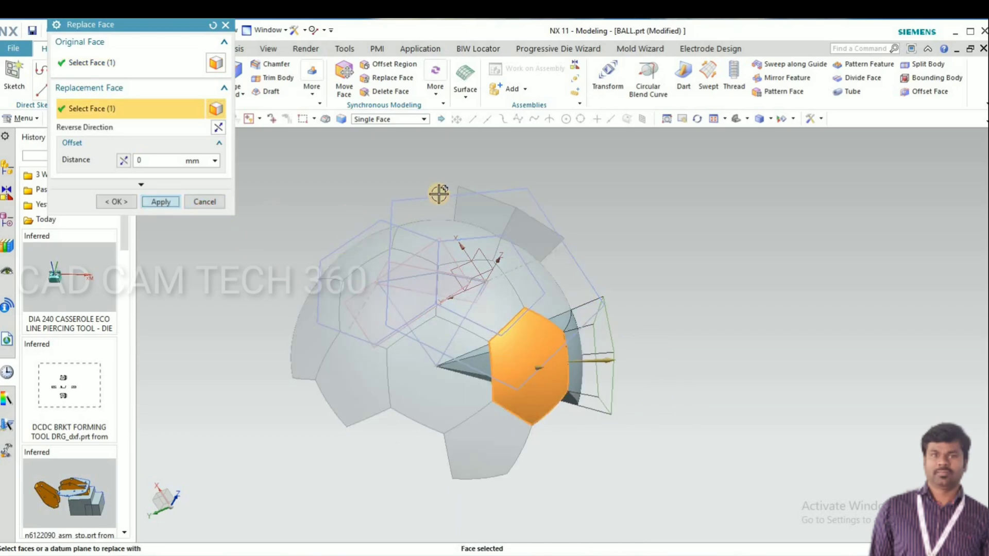
middle_click_drag(483, 209, 375, 154)
left_click(461, 203)
middle_click(436, 222)
left_click(436, 221)
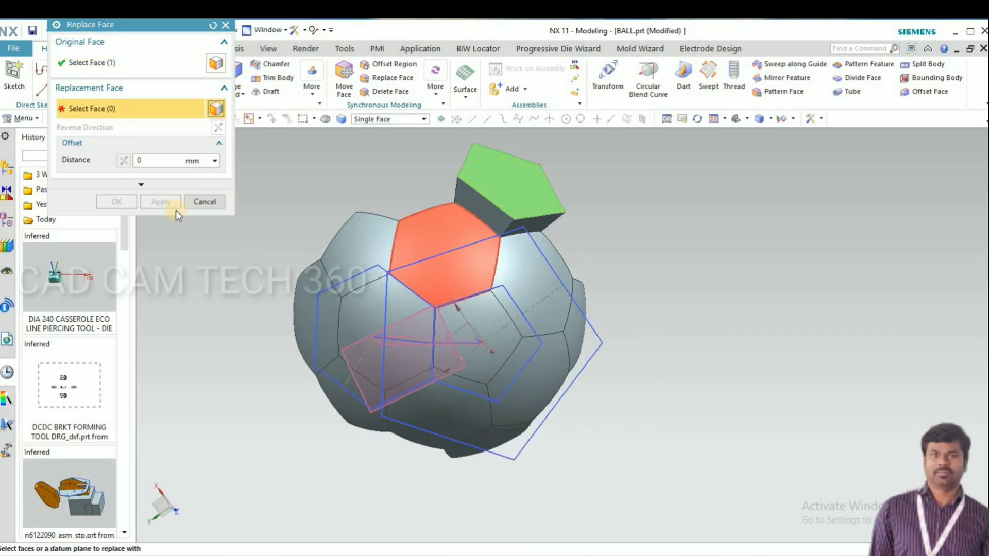
middle_click(442, 260)
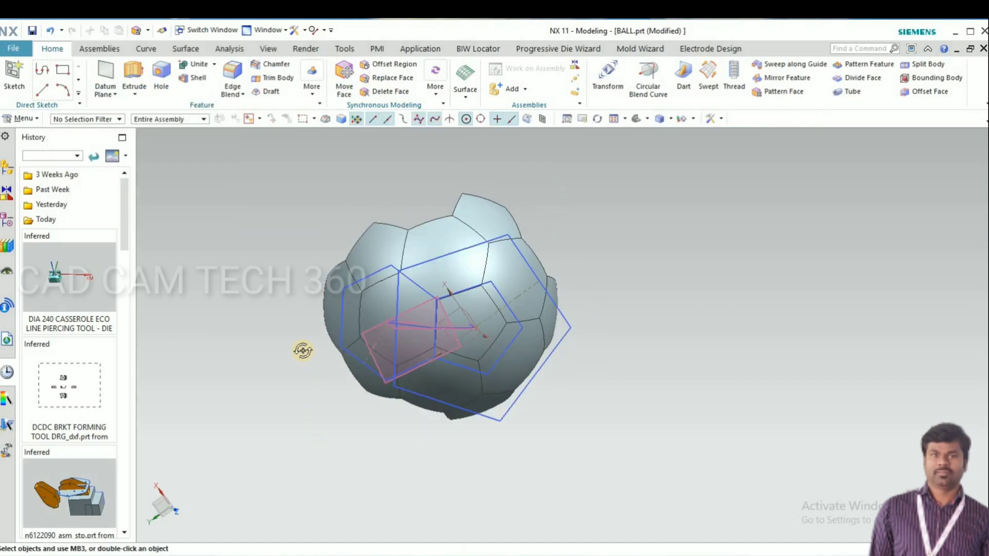
Step: Start a circular geometry pattern of the lower hexagon panel with a count of 5 and a span angle of 72°
middle_click_drag(302, 348, 298, 347)
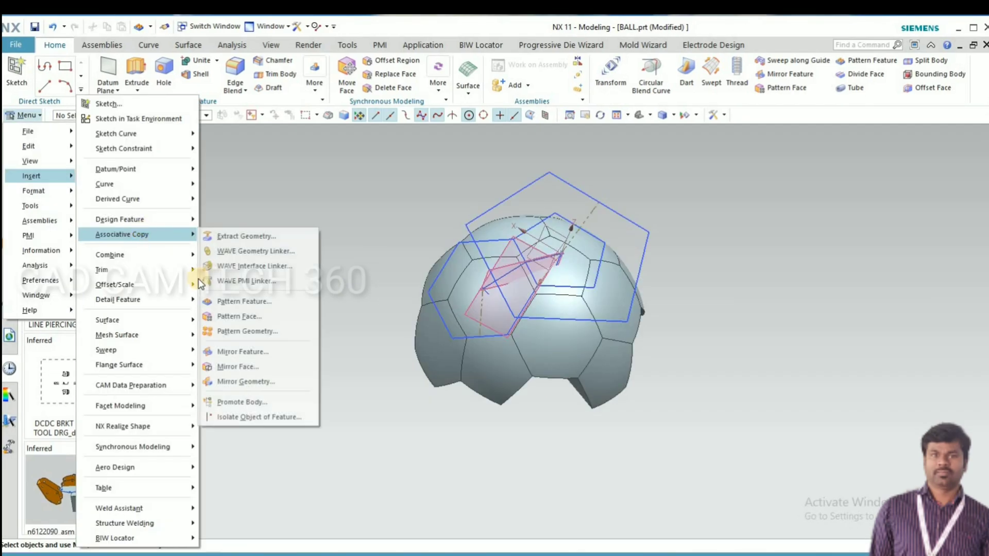
left_click(275, 332)
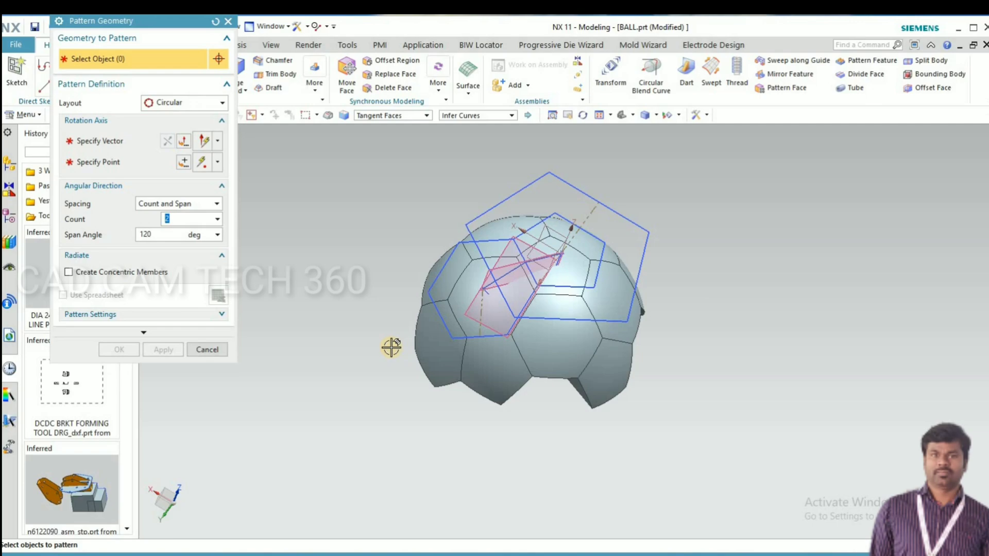
middle_click_drag(405, 351, 425, 342)
left_click(427, 342)
middle_click_drag(366, 289, 368, 311)
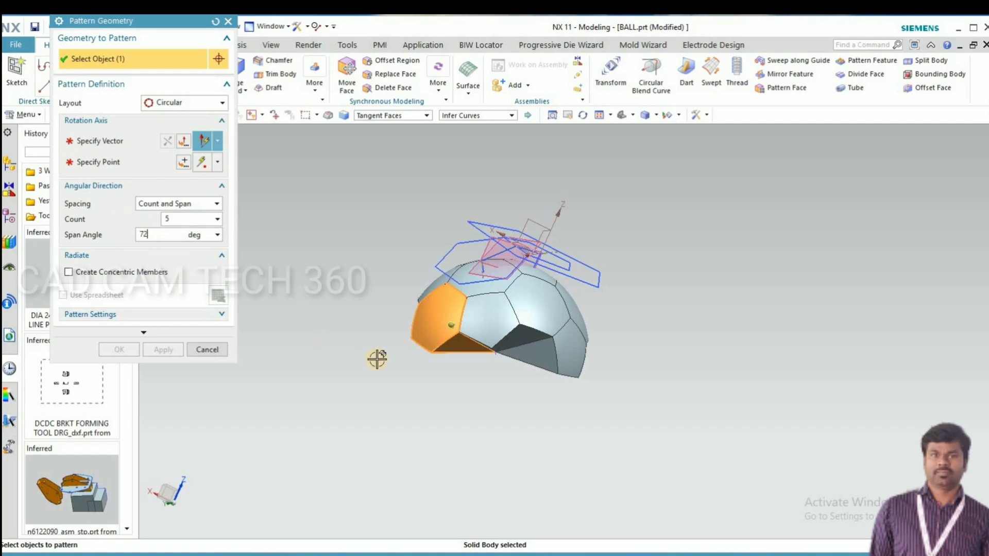
Step: Set the short sketch line through the top pentagon's centre as rotation axis and create the hexagon pattern with a 360° span angle
middle_click(536, 281)
scroll(532, 250, "down", 6)
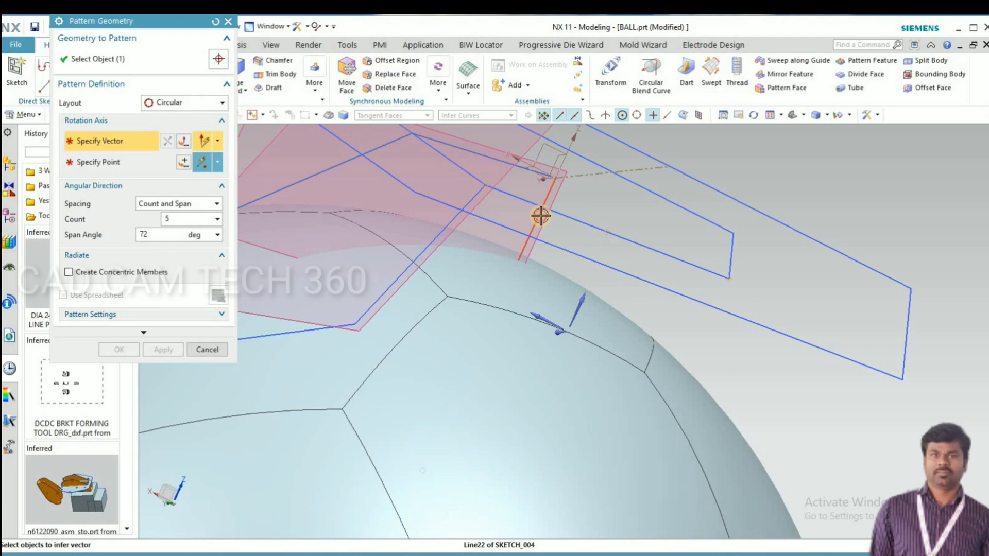
left_click(541, 217)
scroll(538, 261, "up", 6)
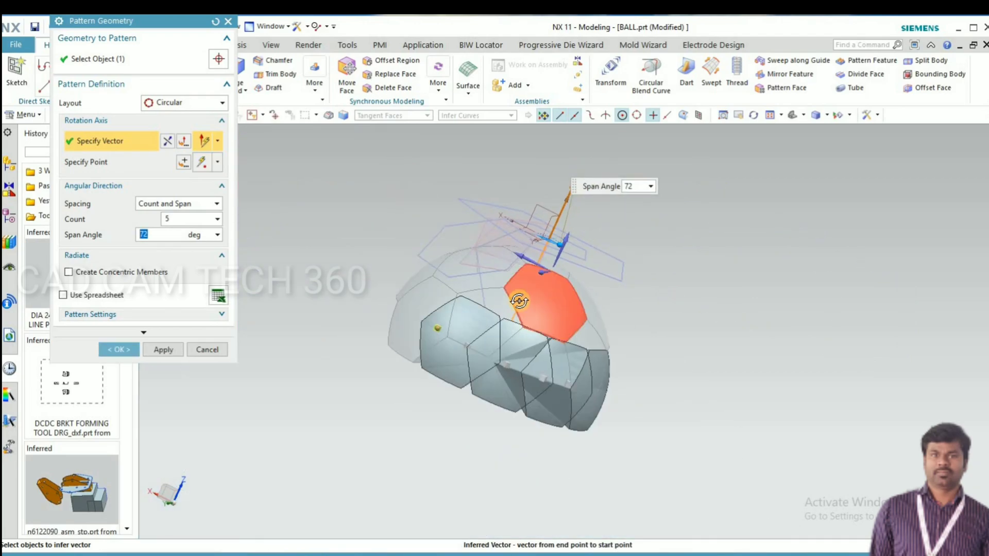
mouse_move(519, 301)
middle_mouse_down()
mouse_move(479, 293)
mouse_move(505, 299)
middle_mouse_up()
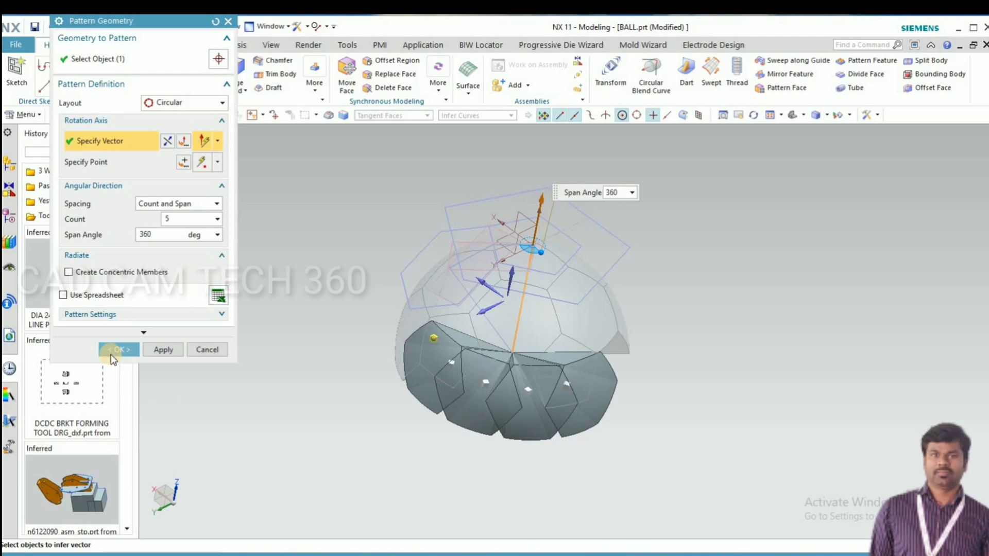
left_click(195, 350)
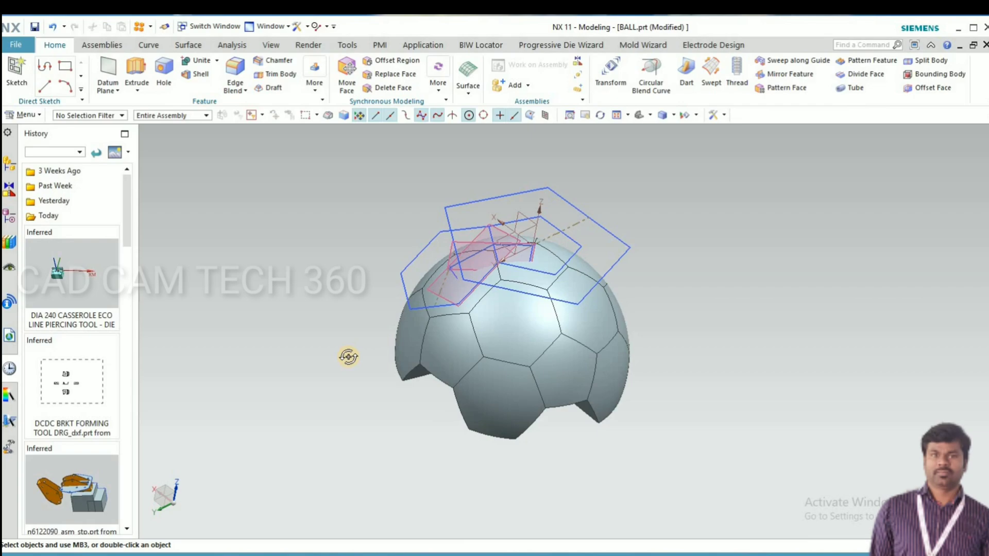
Step: Start Mirror Geometry and define a mirror plane through the ball's centre point, normal to the Z direction
middle_click_drag(348, 356, 344, 292)
middle_click_drag(402, 390, 453, 330)
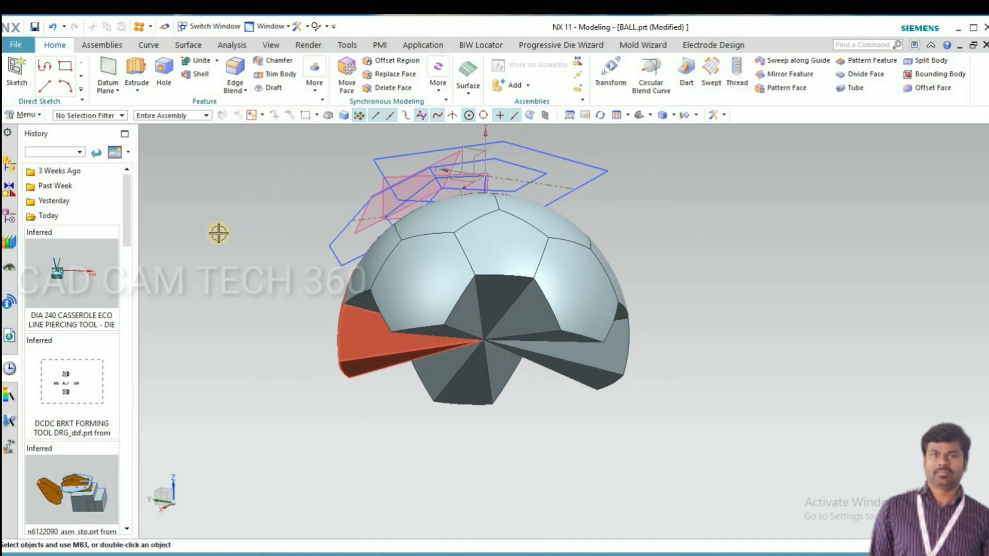
left_click(29, 116)
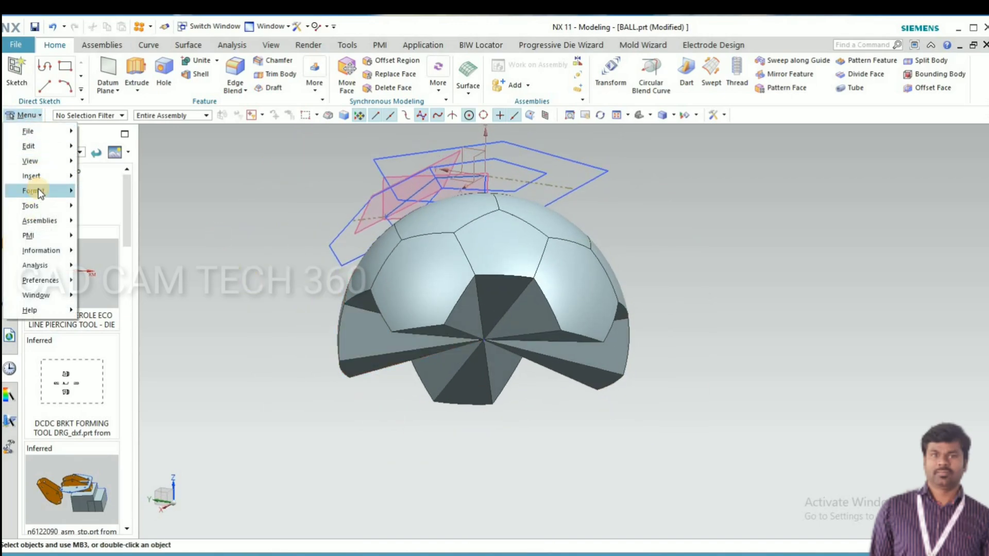
mouse_move(41, 176)
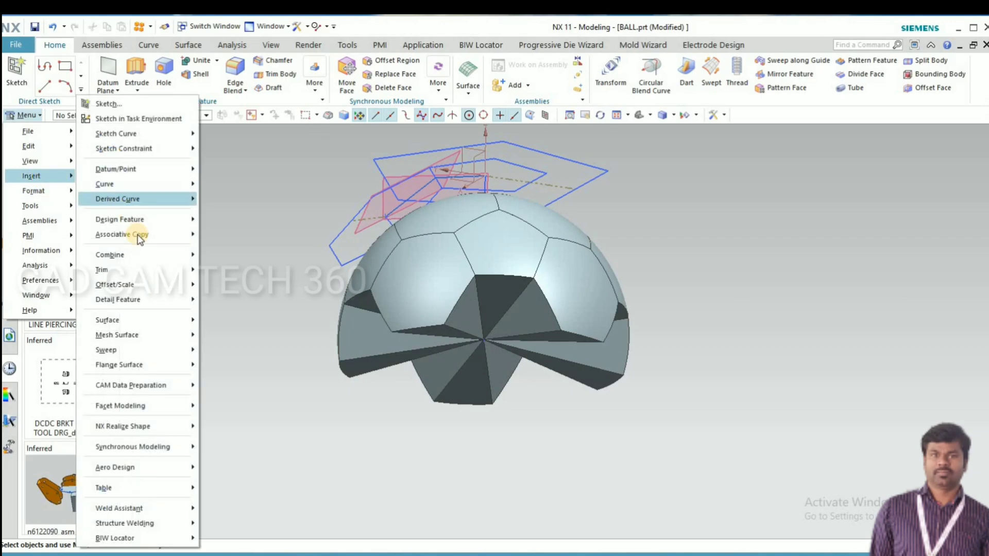
mouse_move(139, 238)
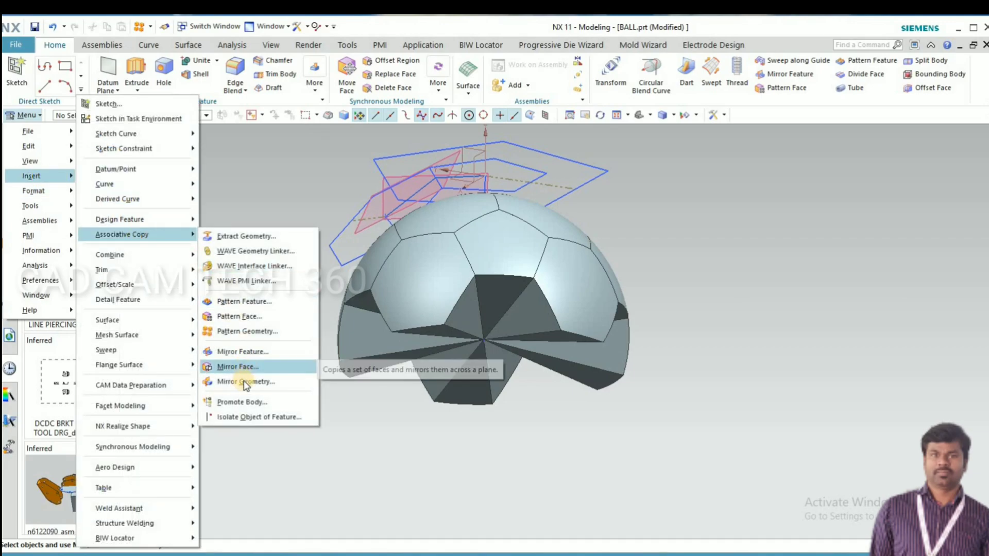
left_click(245, 382)
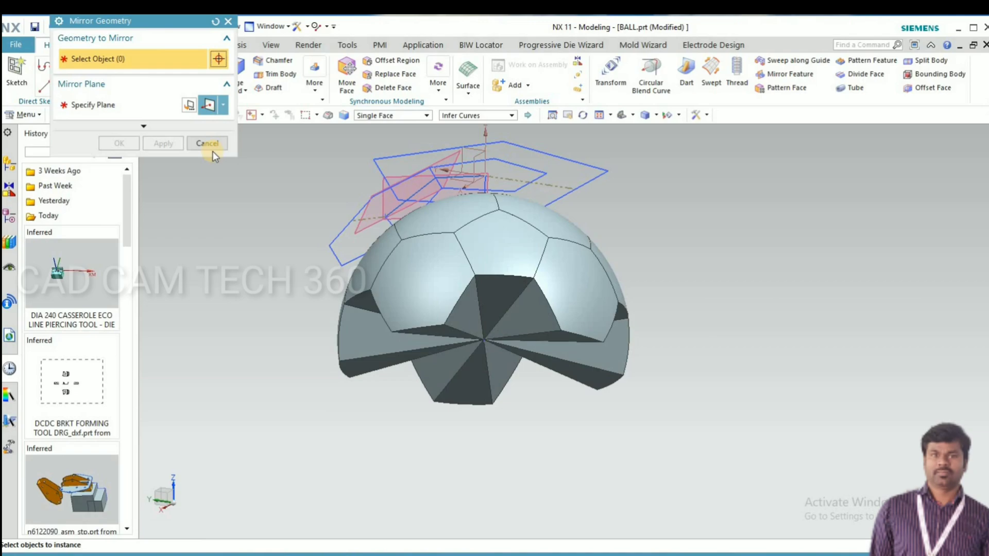
left_click(224, 106)
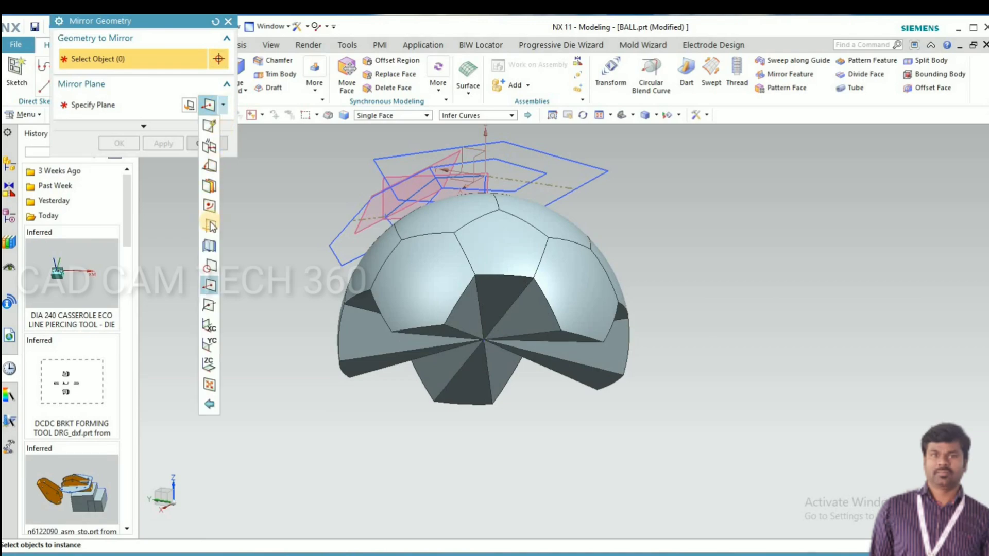
left_click(211, 285)
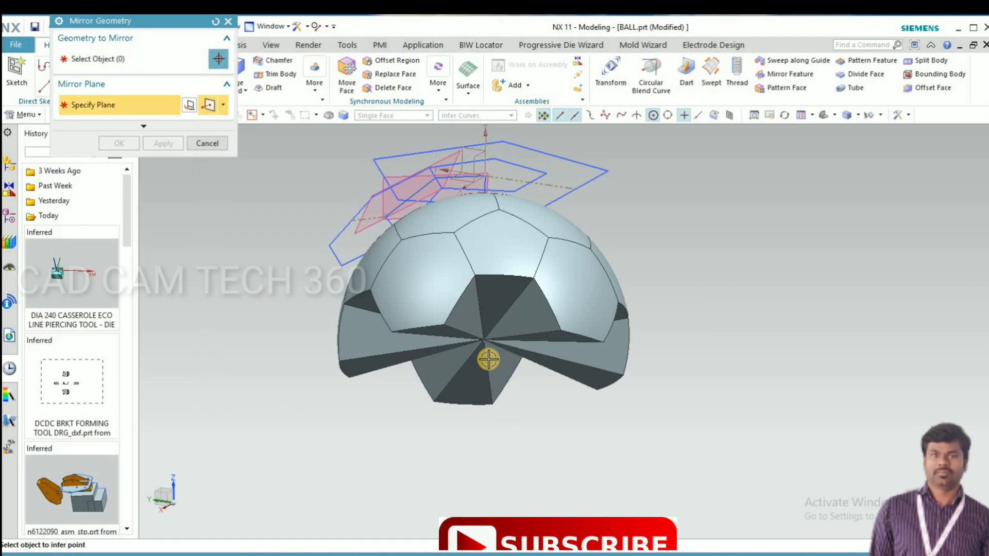
scroll(487, 337, "up", 3)
left_click(489, 336)
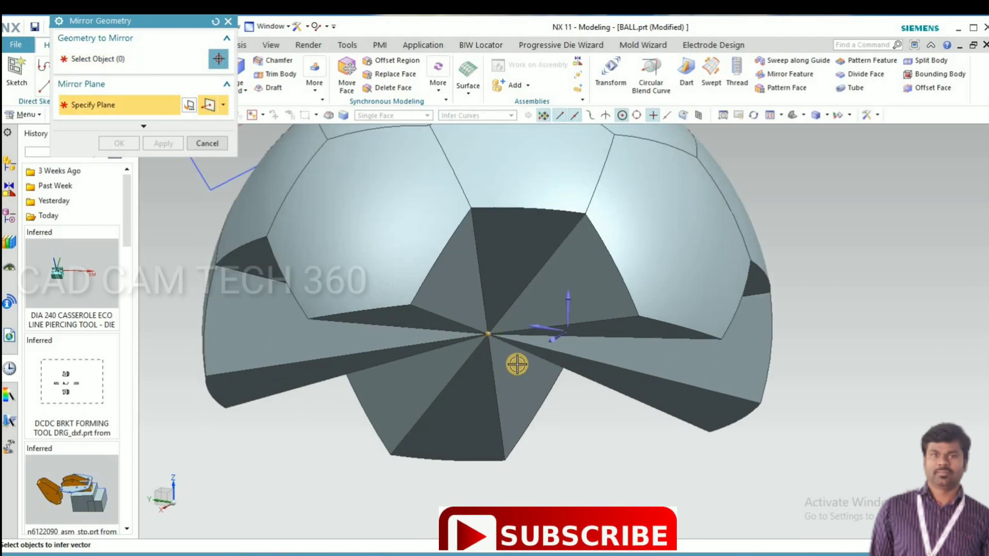
left_click(569, 300)
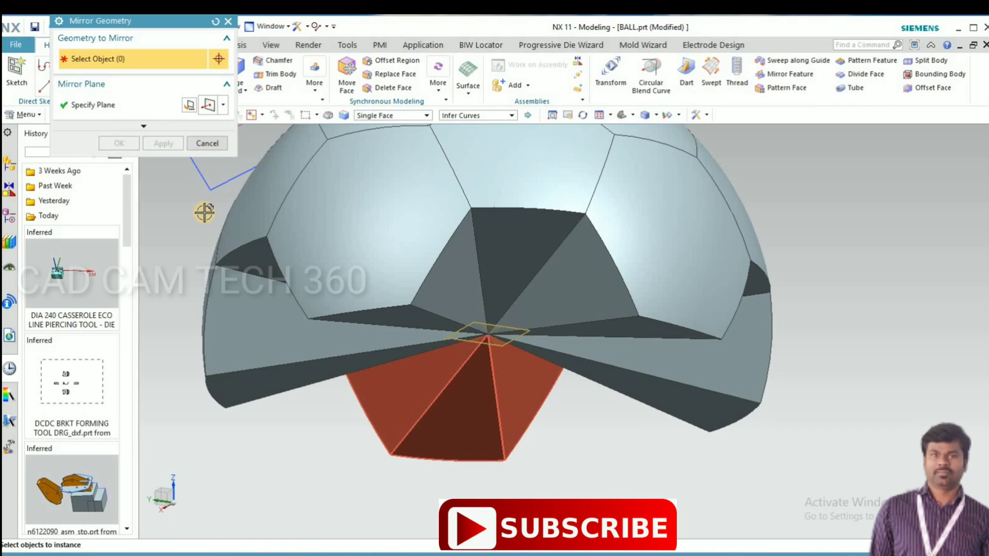
Step: Mirror all panels of the half ball across the plane, excluding the nearby sketch curves from the selection
scroll(206, 211, "down", 3)
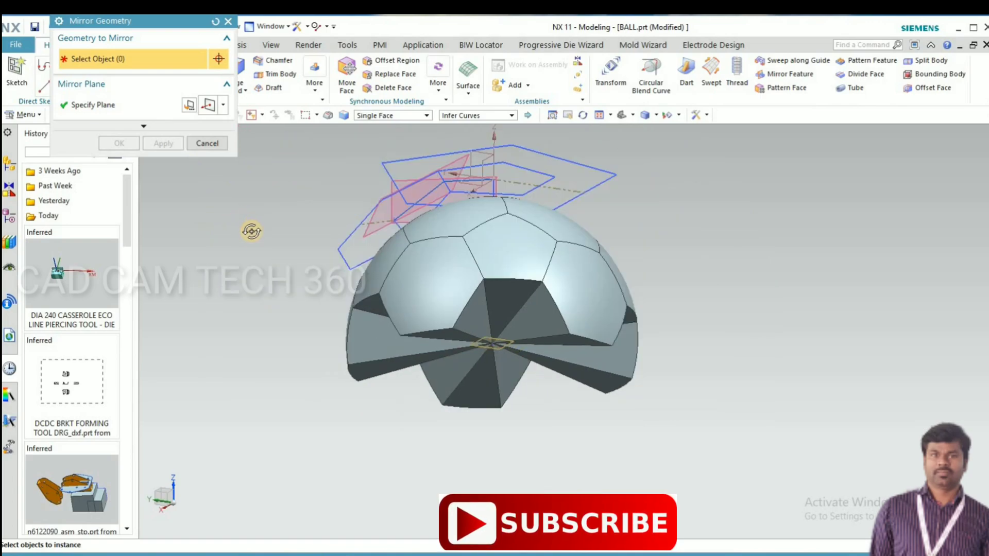
middle_click_drag(252, 229, 287, 212)
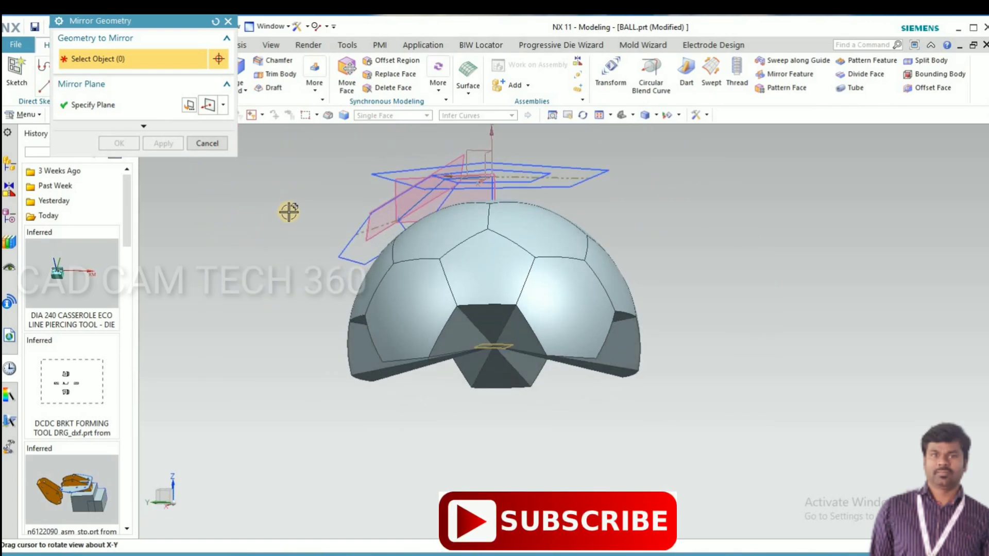
left_click_drag(295, 189, 666, 423)
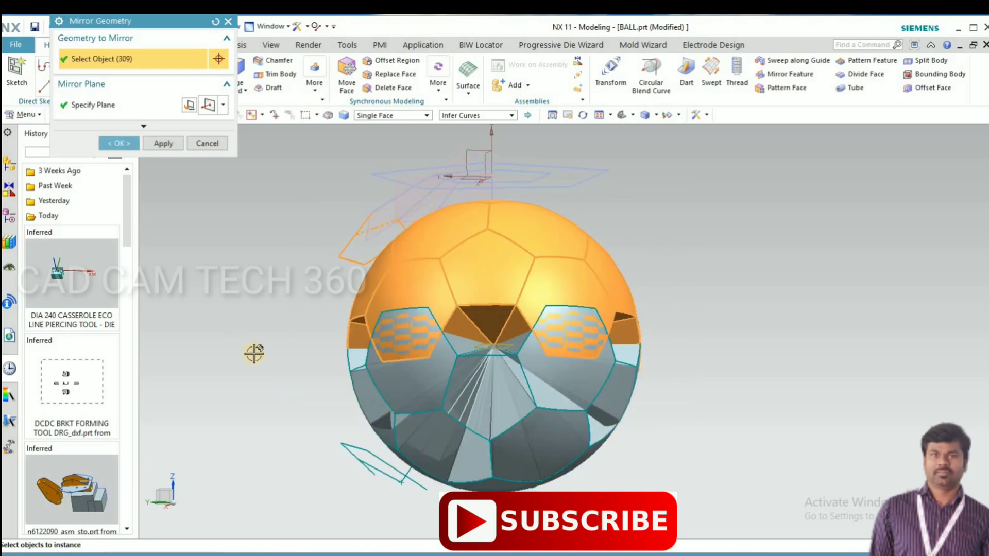
mouse_move(249, 324)
middle_mouse_down()
mouse_move(250, 346)
mouse_move(262, 310)
middle_mouse_up()
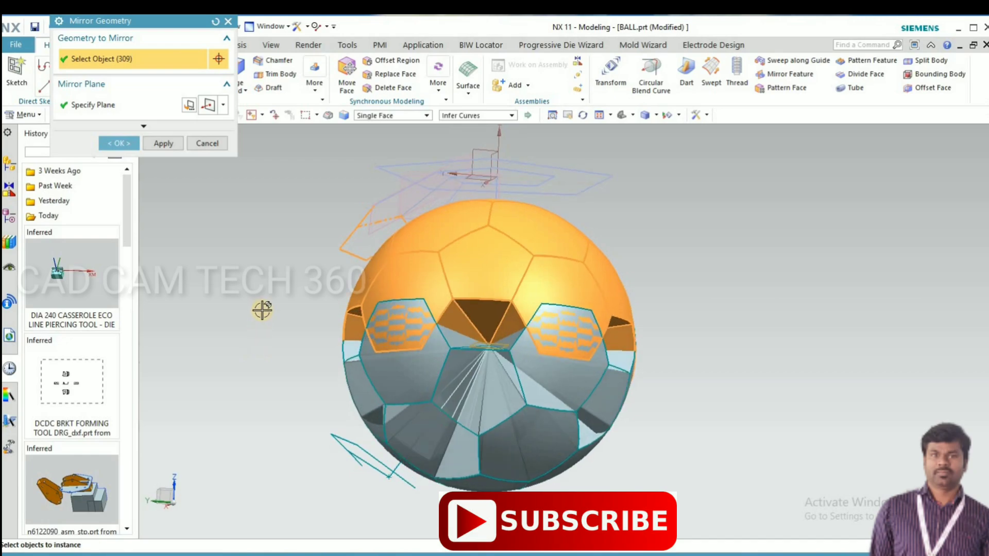
left_click(352, 250, "shift")
left_click(395, 222, "shift")
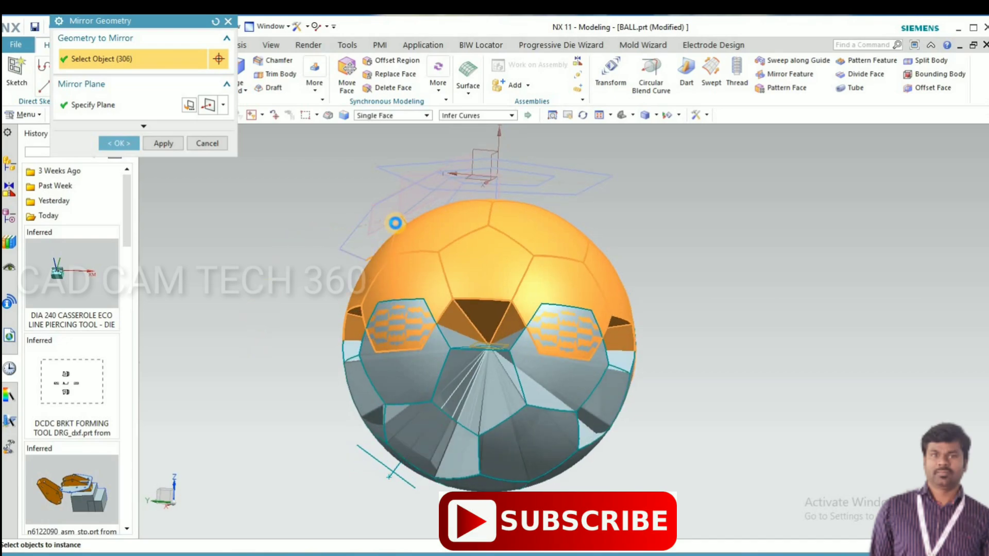
middle_click_drag(358, 260, 249, 230)
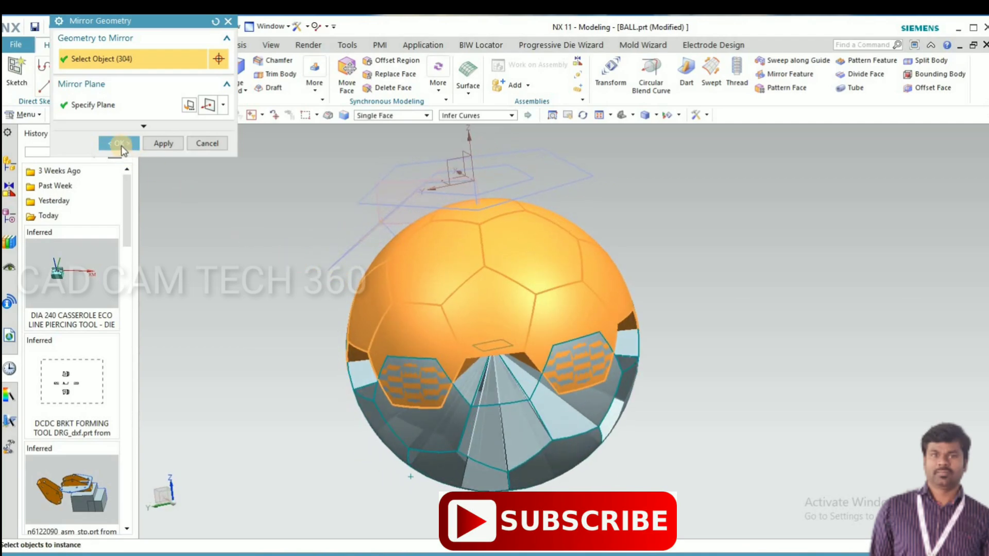
left_click(121, 144)
Step: Start Move Object on the mirrored lower half of the ball and set the motion type to Angle
middle_click_drag(320, 263, 305, 308)
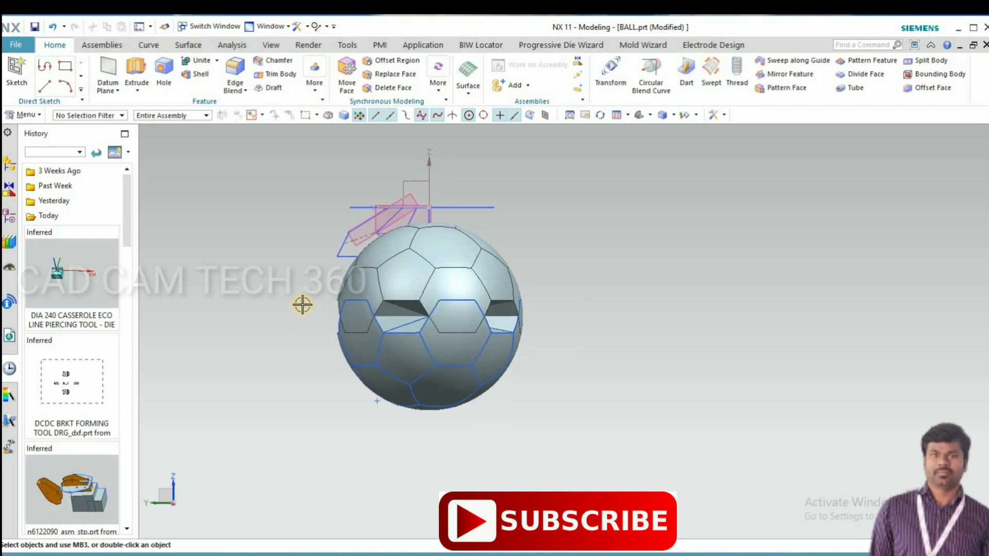
key("ctrl+t")
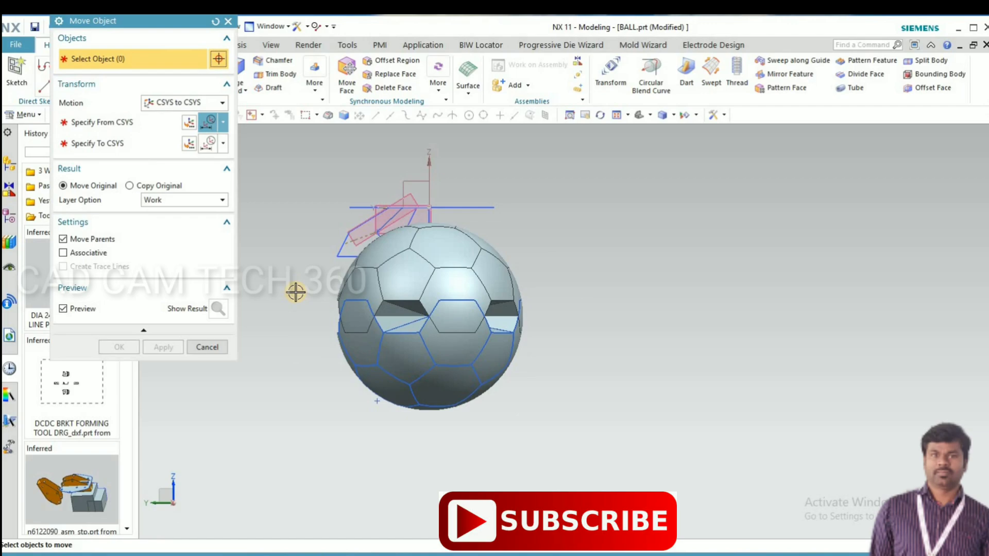
left_click_drag(295, 292, 586, 431)
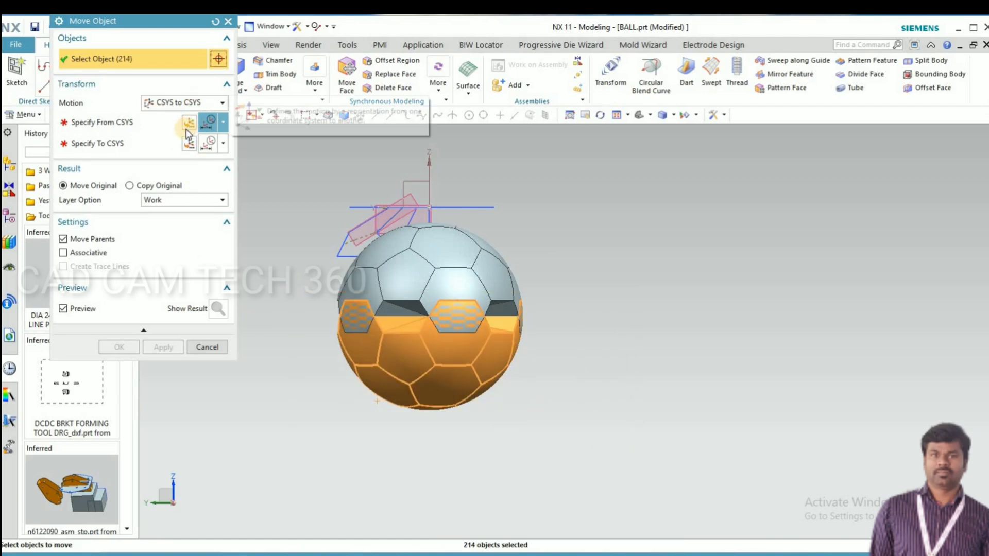
left_click(206, 102)
left_click(169, 130)
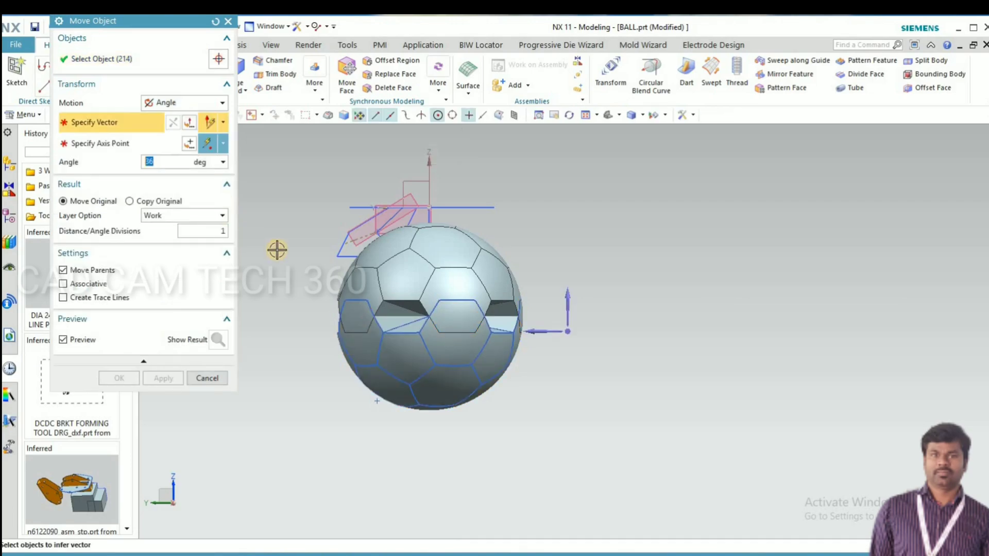
Step: Rotate a copy of the lower half by 36° about the vertical Z axis through the ball's centre, keeping the original
left_click(492, 344)
middle_click_drag(468, 346, 429, 319)
scroll(429, 318, "up", 8)
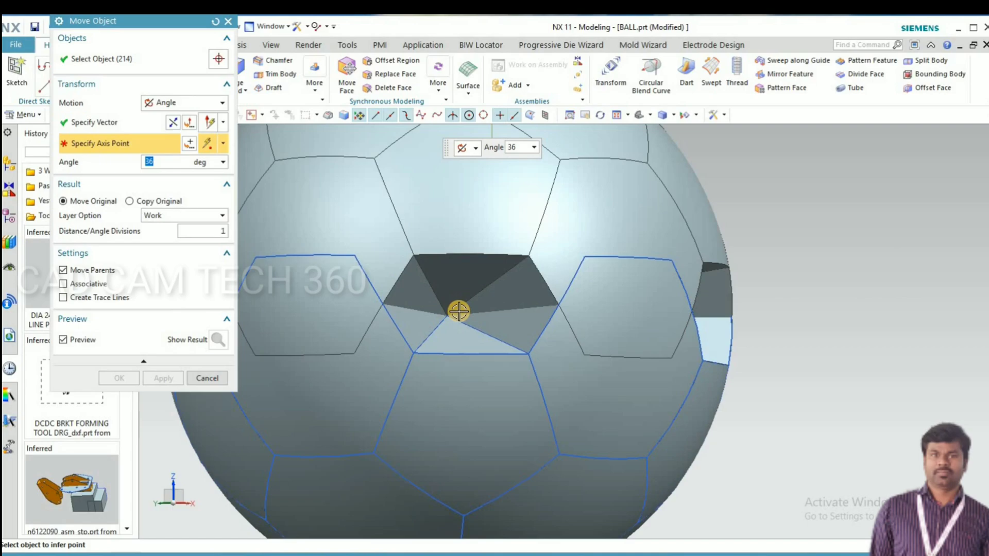
left_click(453, 312)
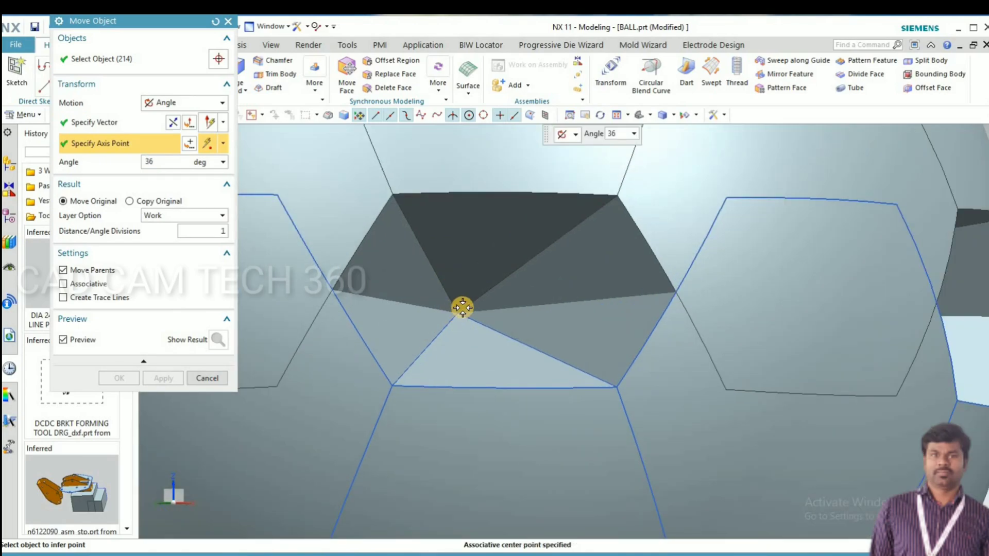
scroll(380, 292, "down", 6)
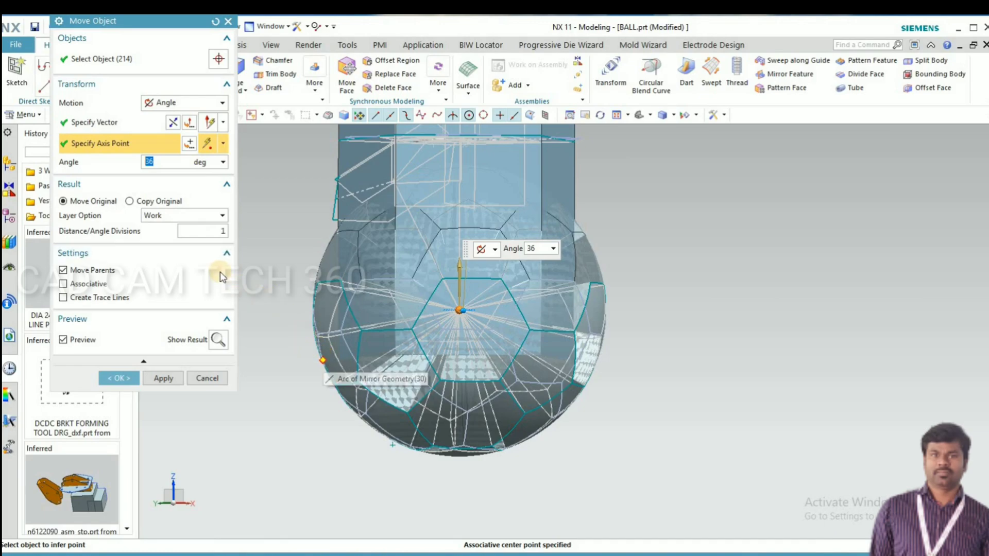
scroll(369, 350, "down", 3)
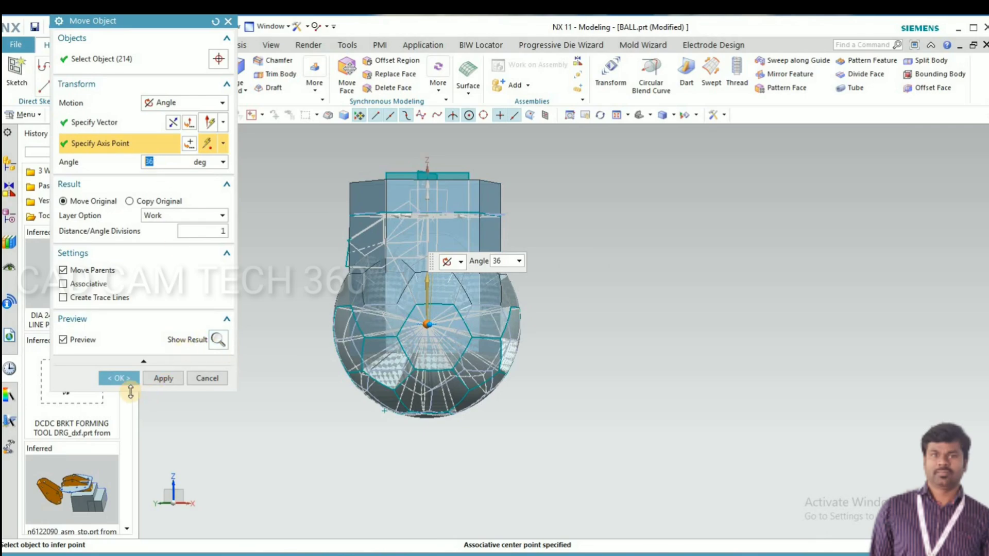
left_click(130, 201)
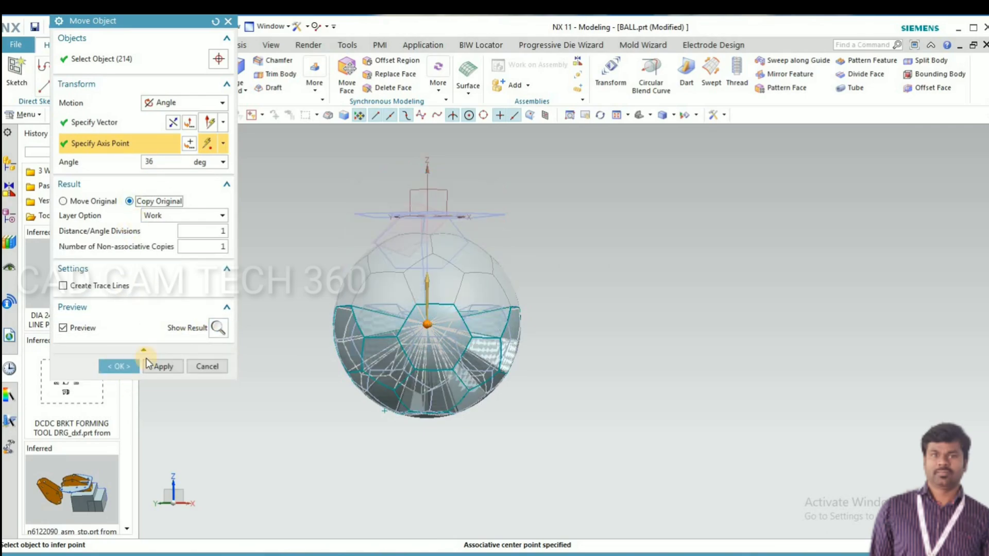
left_click(122, 366)
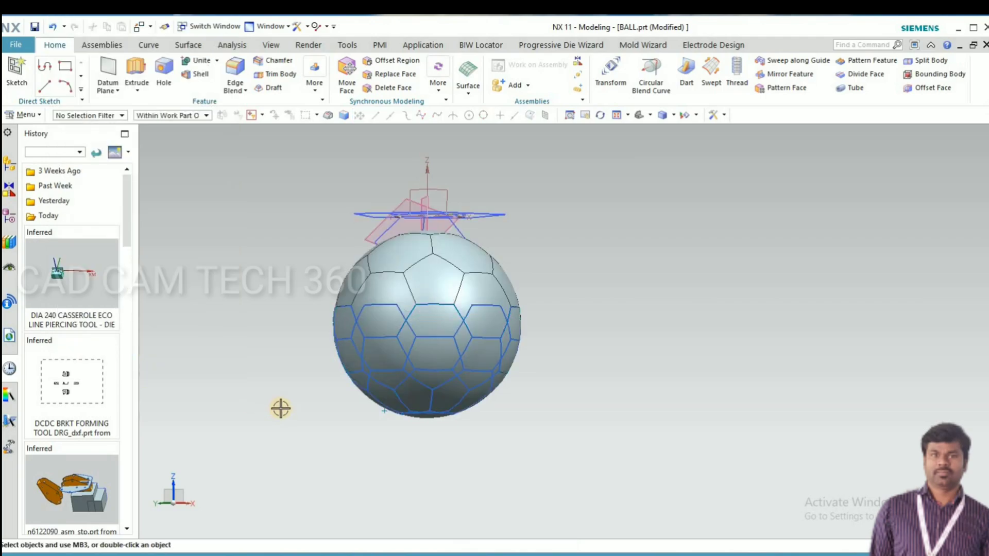
Step: Find the Mirror Geometry (30) feature in the model history and hide it
middle_click_drag(287, 424, 15, 283)
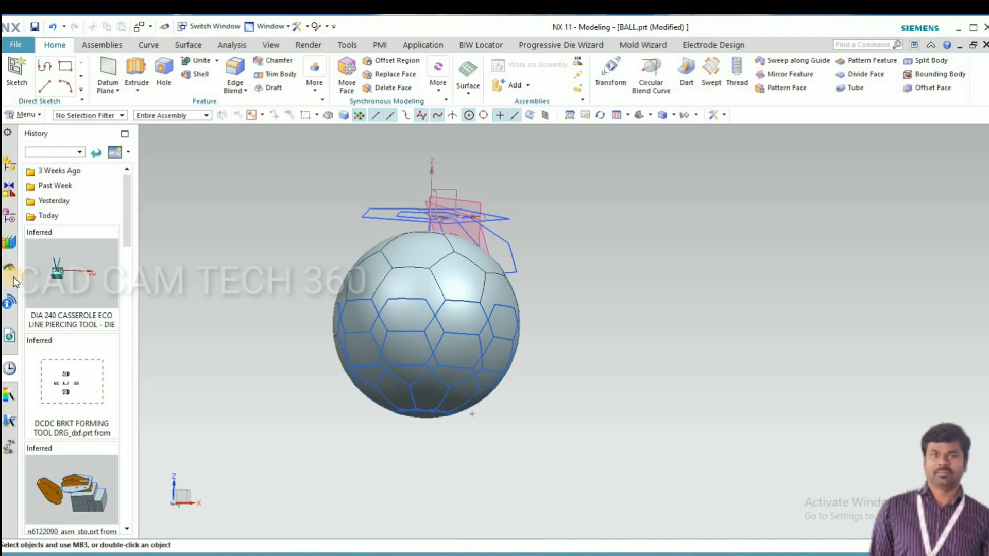
left_click(8, 215)
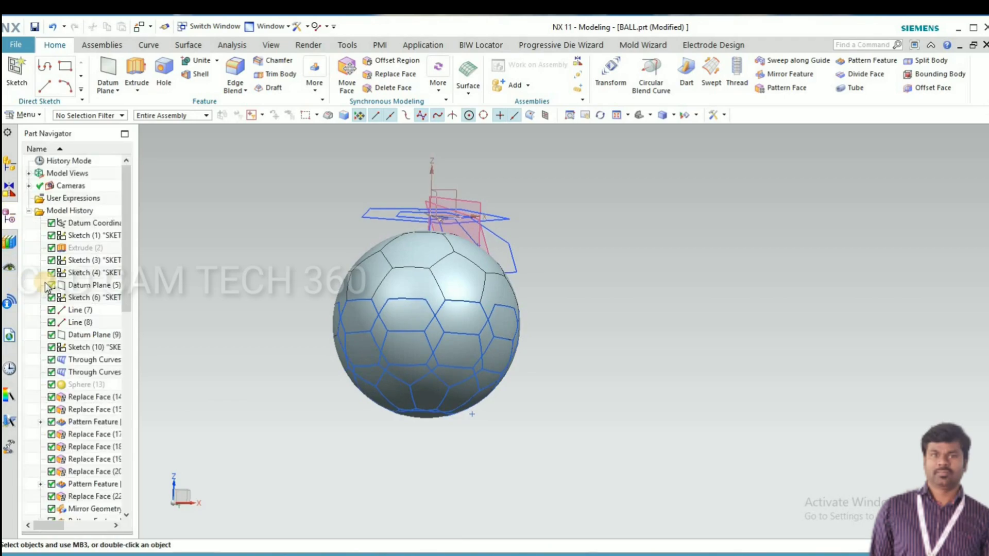
left_click(82, 224)
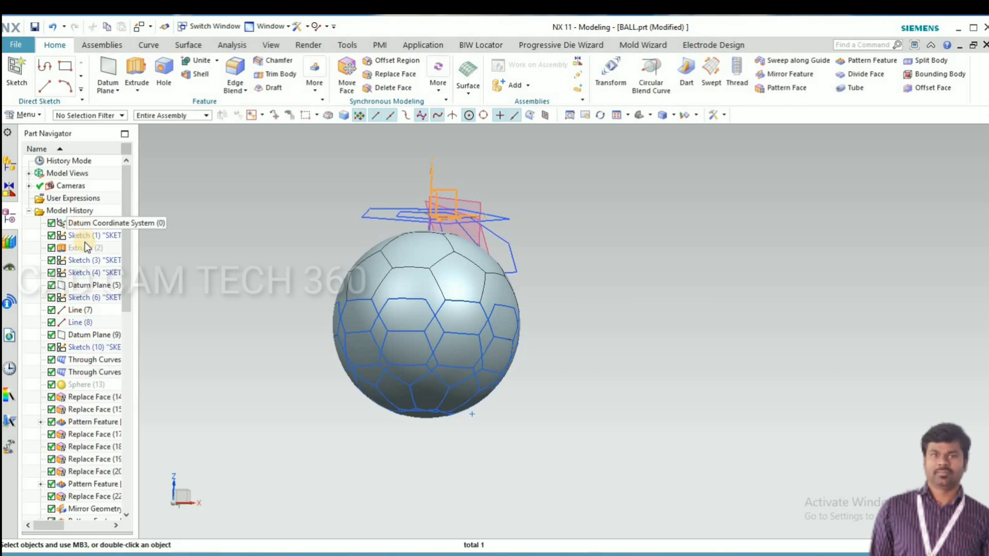
left_click(83, 362)
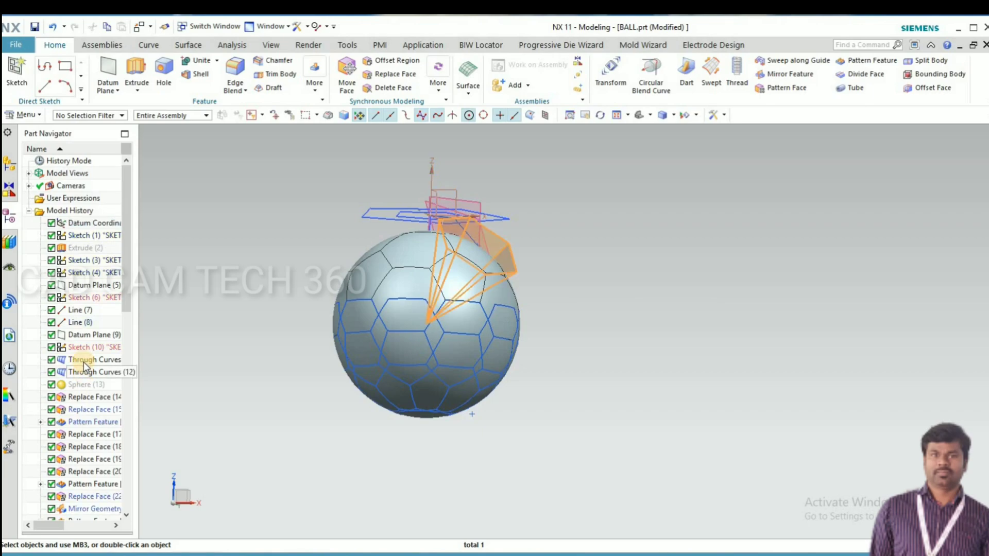
left_click(82, 332)
scroll(78, 444, "down", 5)
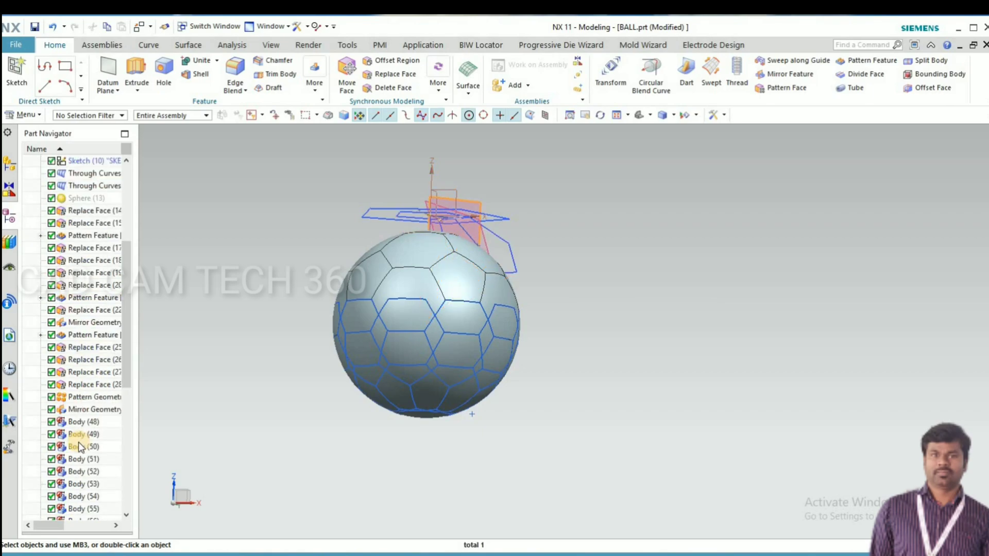
scroll(81, 432, "down", 7)
scroll(84, 361, "up", 4)
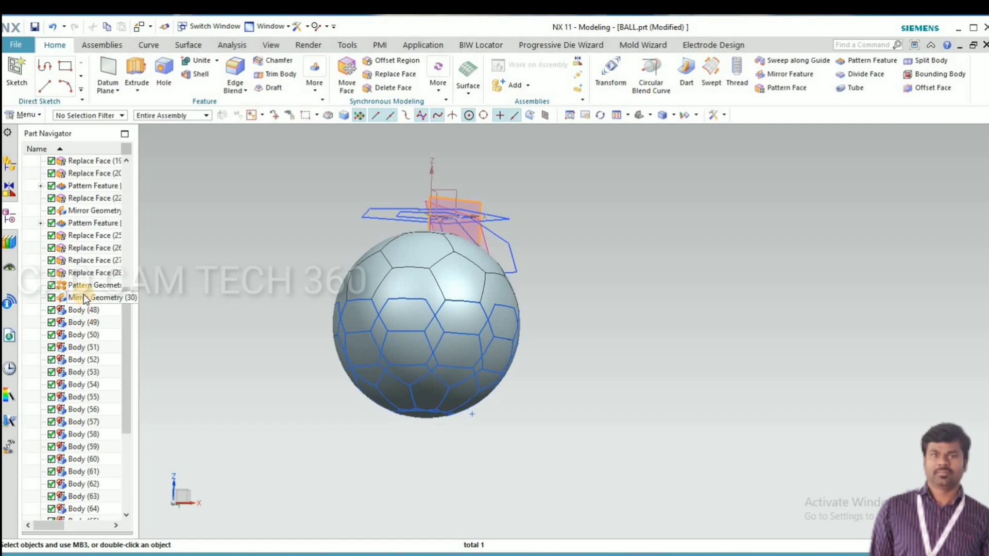
left_click(83, 297)
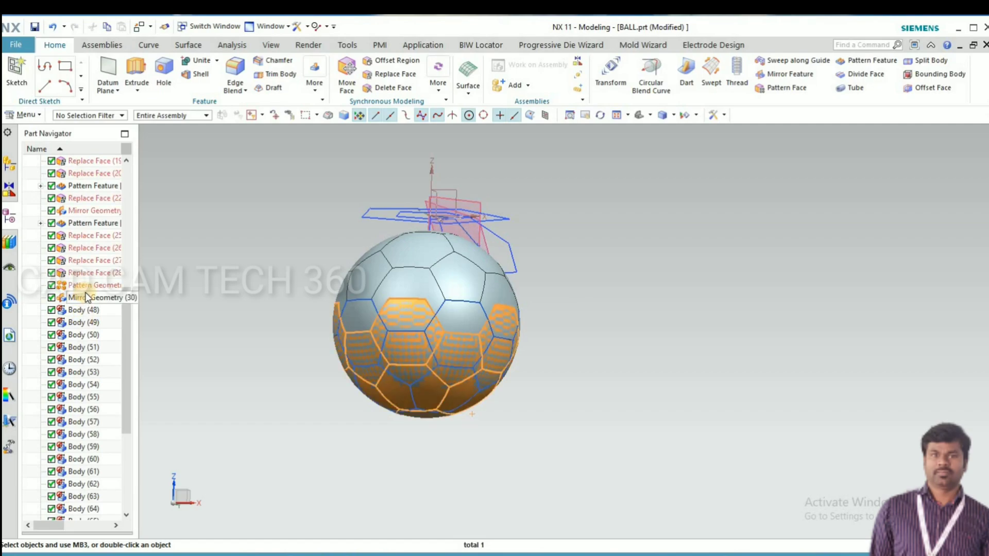
right_click(87, 297)
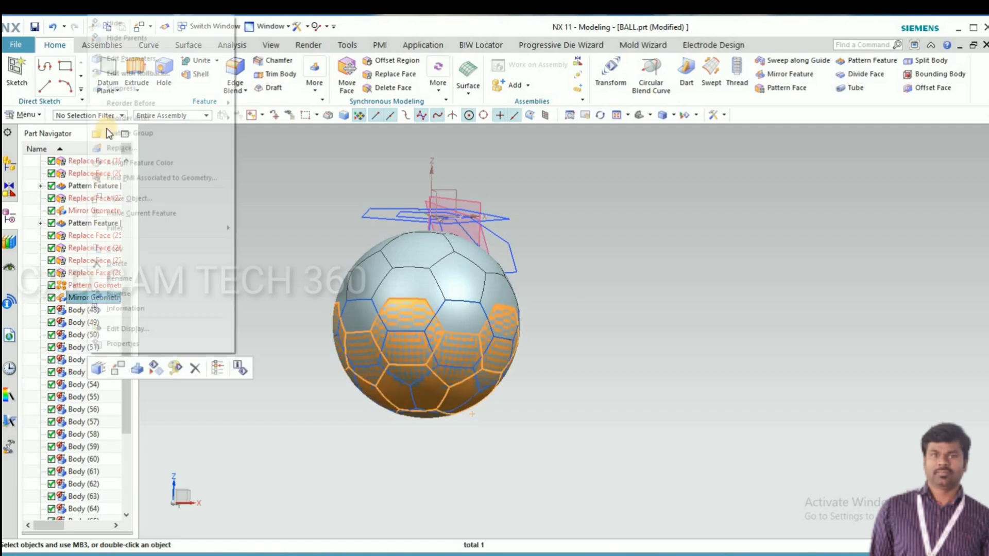
left_click(122, 23)
middle_click_drag(536, 375, 371, 187)
scroll(343, 153, "up", 3)
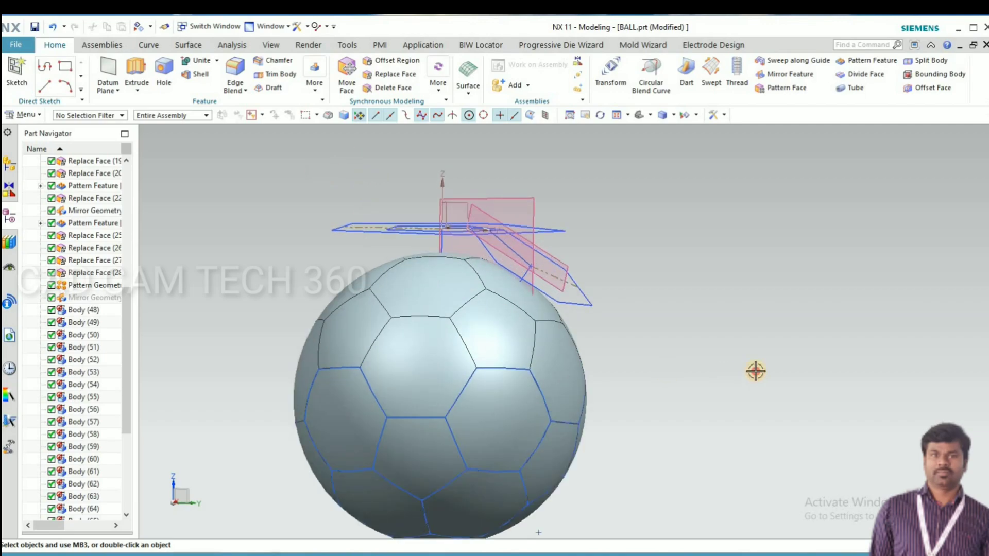
left_click_drag(316, 177, 744, 368)
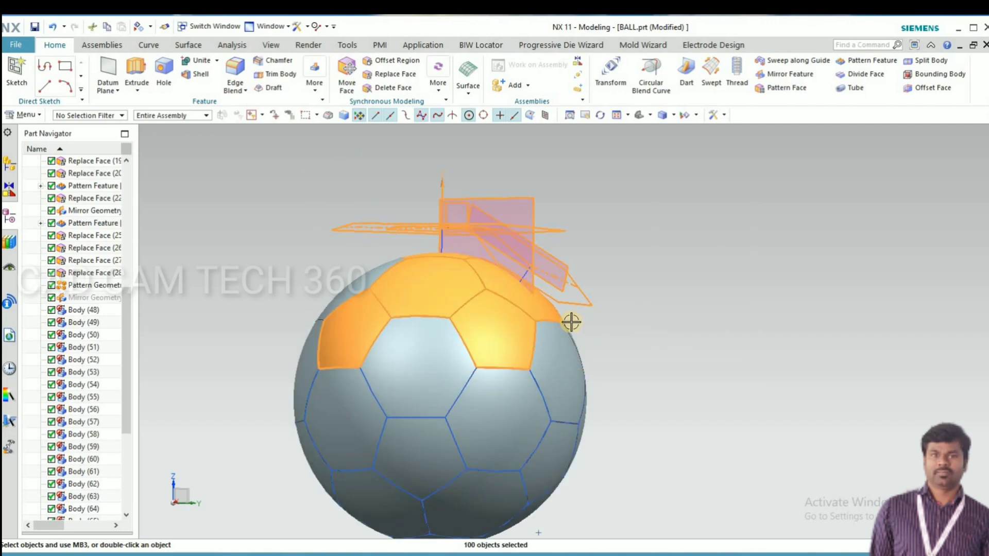
left_click(454, 293, "shift")
left_click(510, 299, "shift")
left_click(489, 332, "shift")
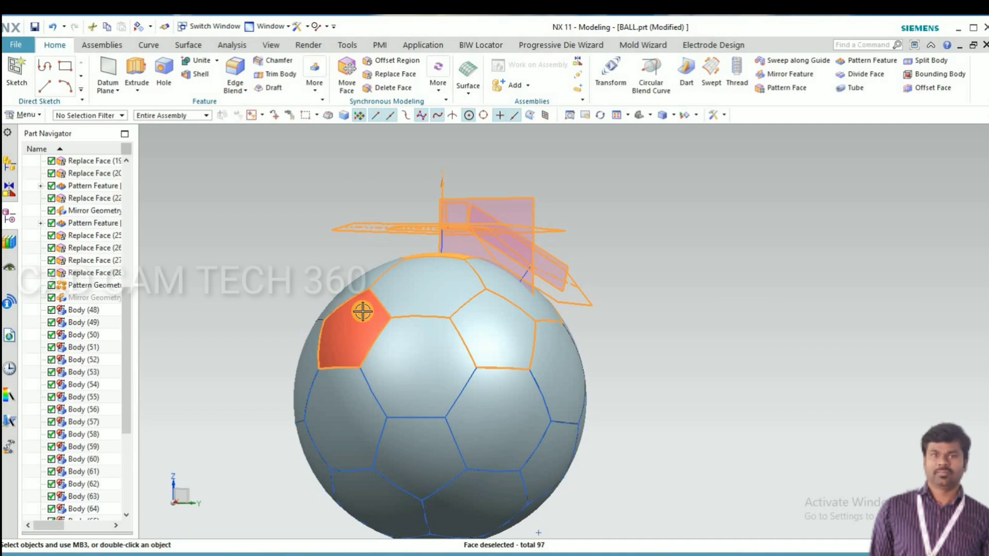
left_click(346, 313, "shift")
key("Escape")
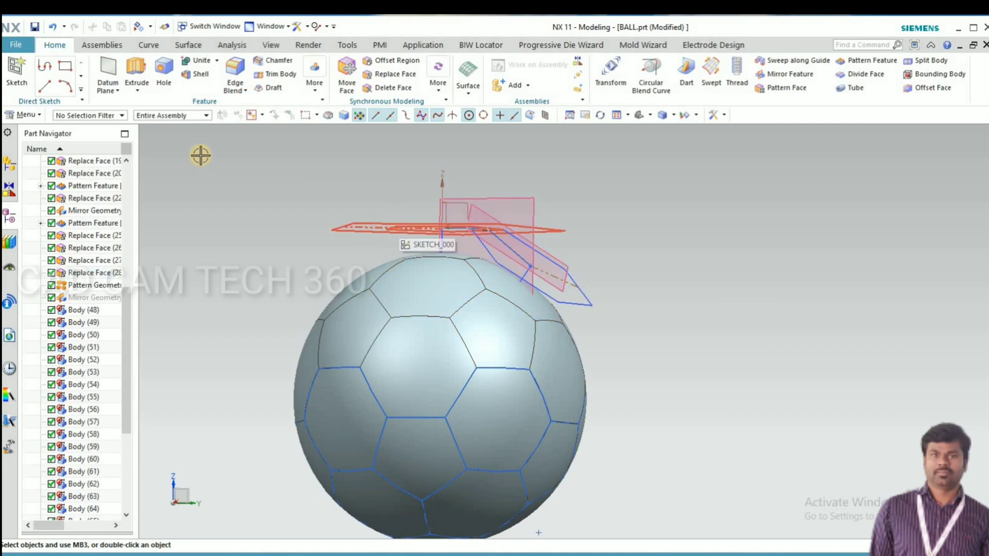
Step: Restrict the selection to curves, then select and hide all curves around the ball
left_click(114, 117)
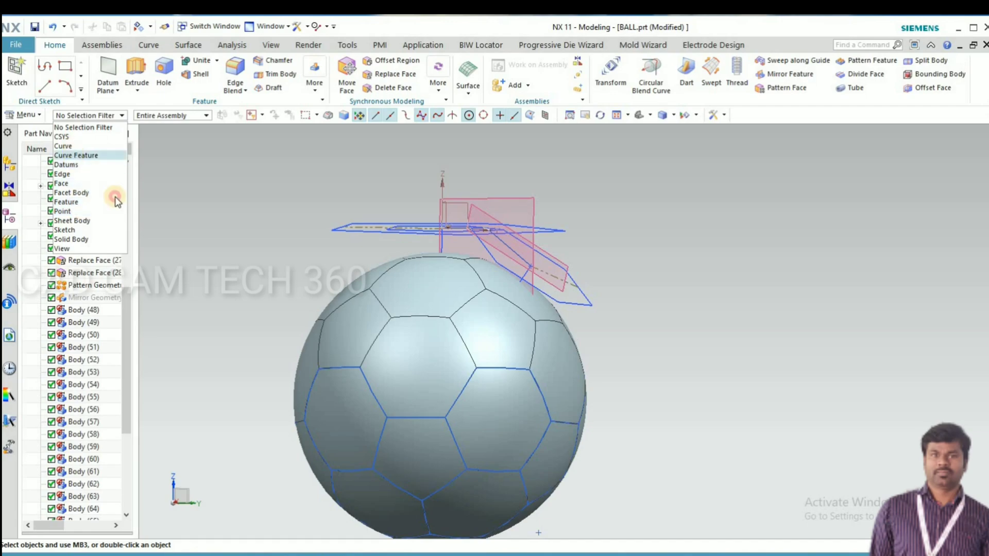
left_click(63, 146)
scroll(440, 252, "down", 4)
left_click_drag(324, 205, 590, 418)
key("Escape")
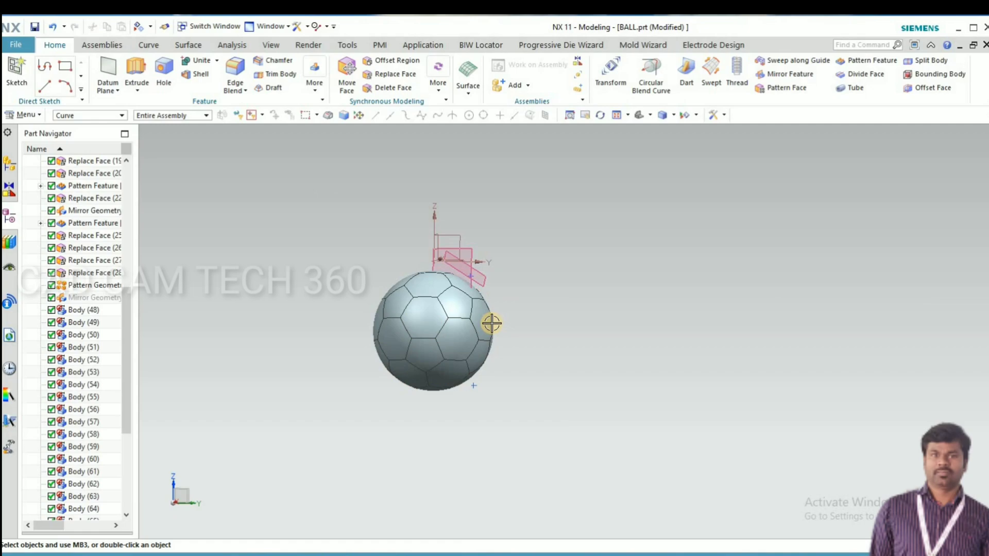
Step: Remove the selection filter and hide the two datum planes and the datum coordinate system above the ball
middle_click_drag(477, 350, 437, 260)
scroll(479, 266, "up", 3)
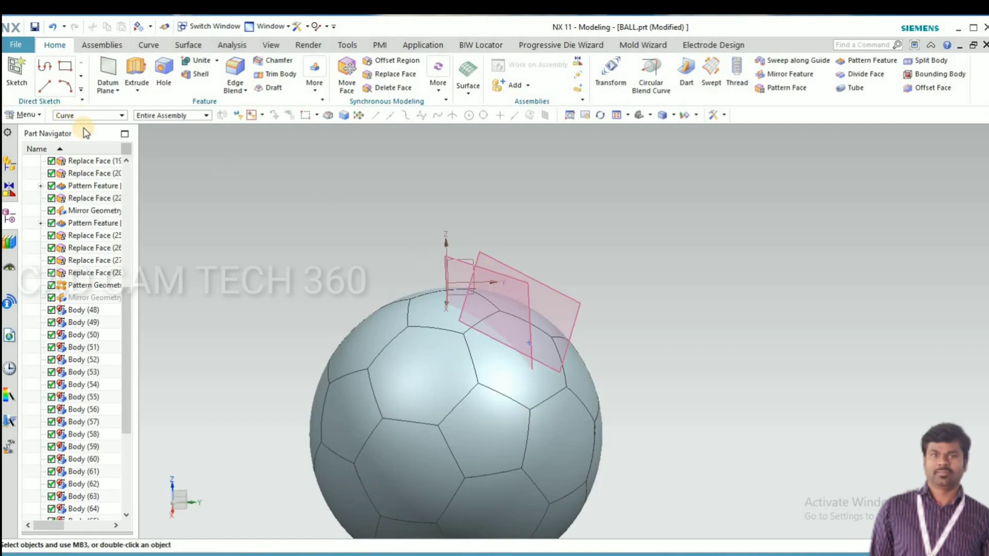
left_click(88, 115)
left_click(483, 272)
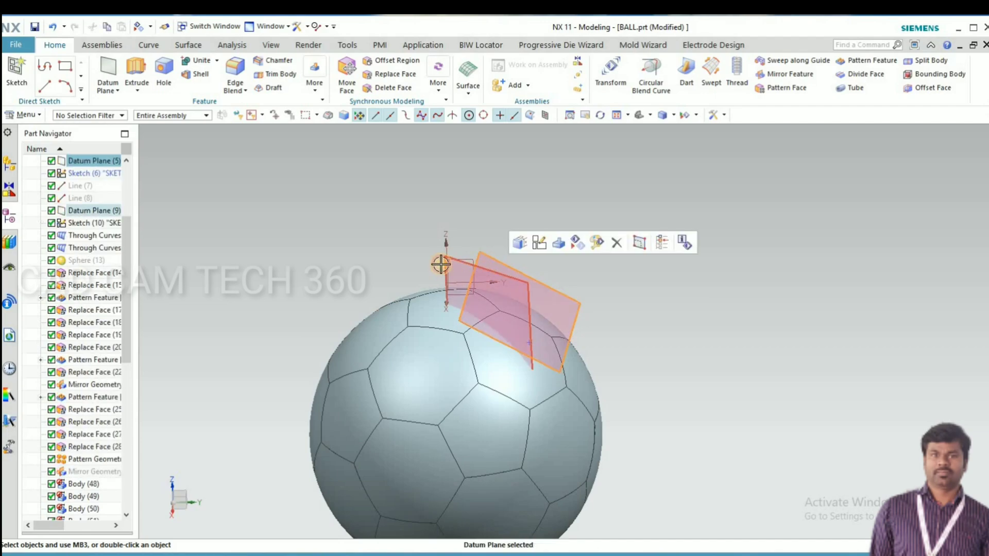
left_click(446, 259)
left_click(446, 276)
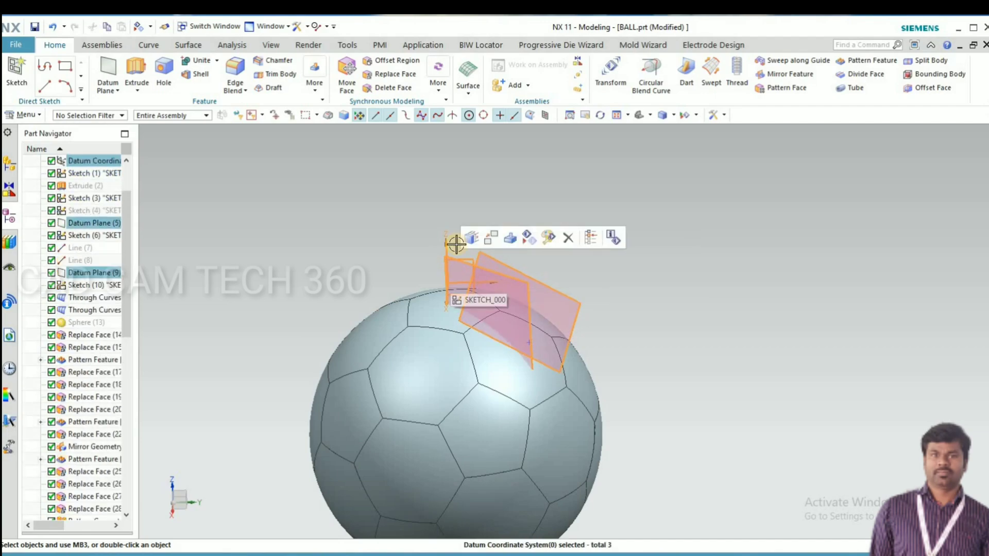
key("ctrl+b")
scroll(503, 299, "down", 4)
middle_click_drag(503, 327, 459, 281)
scroll(392, 265, "up", 3)
scroll(309, 211, "down", 1)
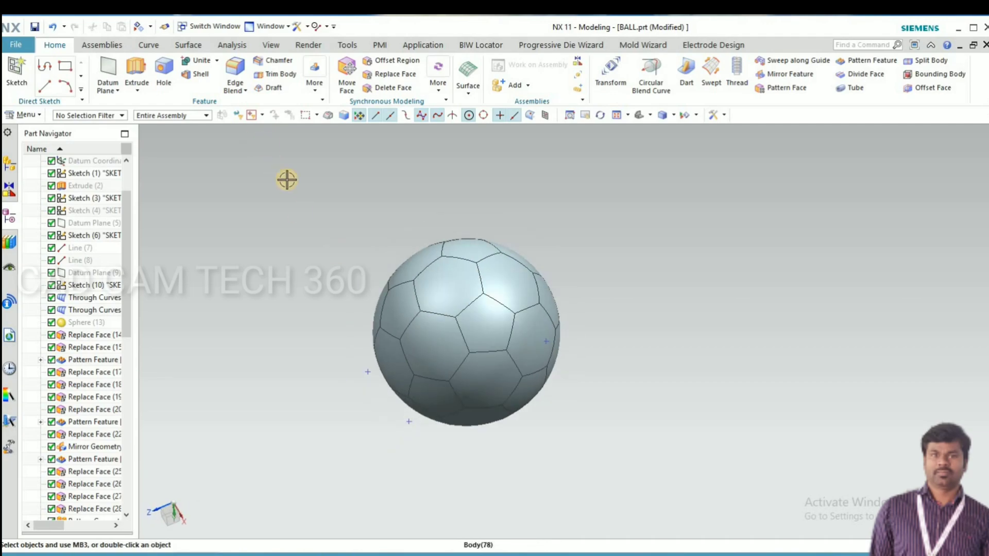
left_click(484, 326)
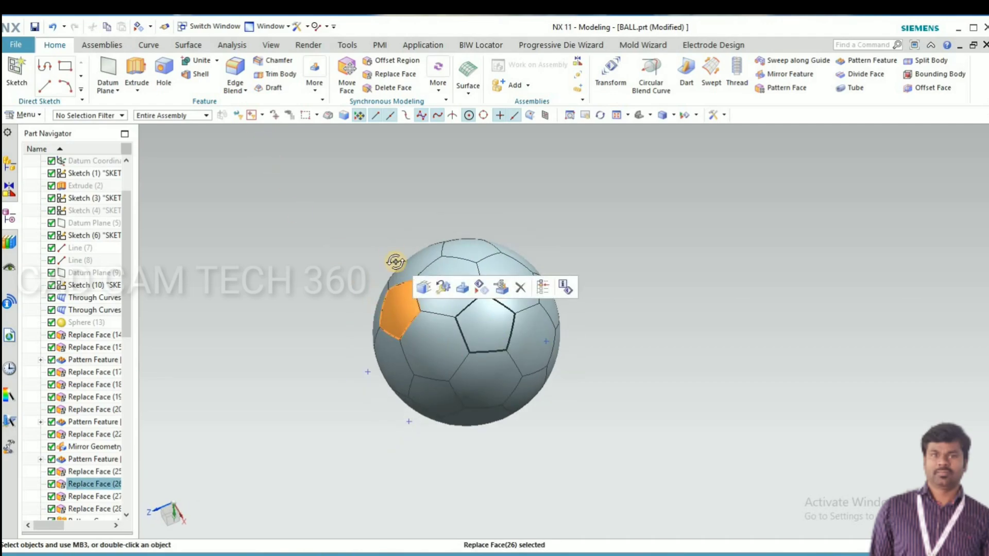
middle_click_drag(392, 261, 473, 311)
mouse_move(406, 285)
middle_mouse_down()
mouse_move(439, 316)
mouse_move(400, 280)
mouse_move(380, 326)
mouse_move(564, 313)
mouse_move(477, 355)
mouse_move(419, 289)
middle_mouse_up()
left_click(400, 283)
left_click(552, 313)
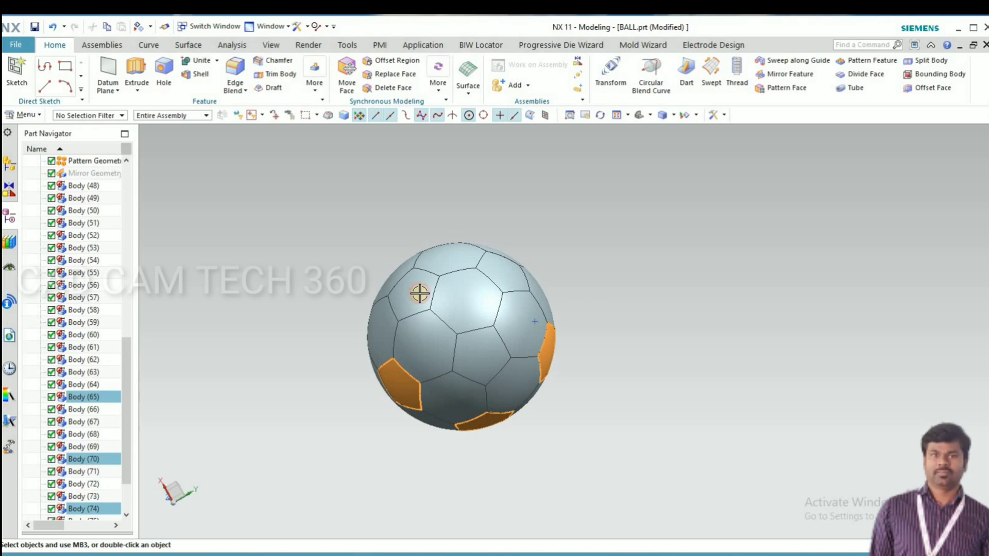
left_click(415, 327)
middle_click_drag(415, 327, 500, 321)
left_click(500, 320)
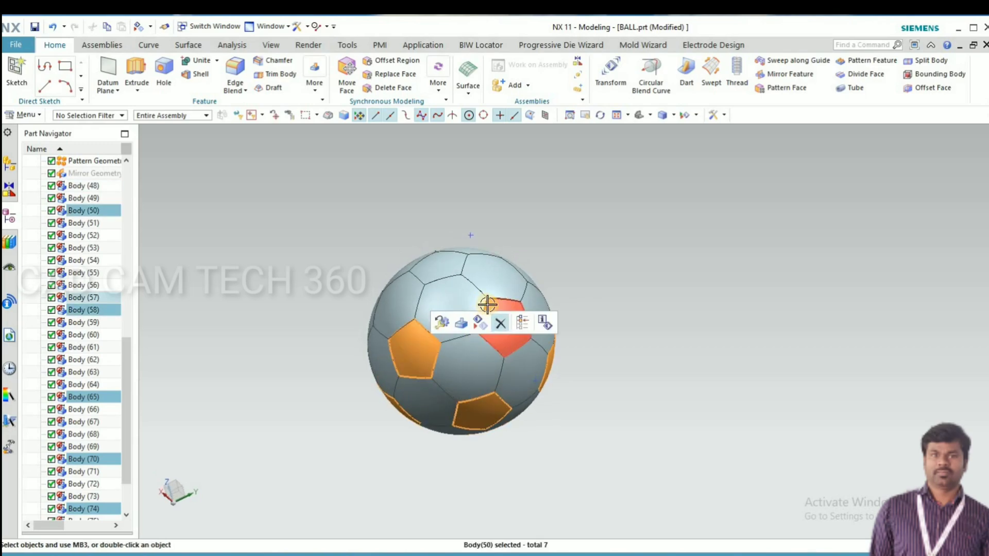
left_click(498, 322)
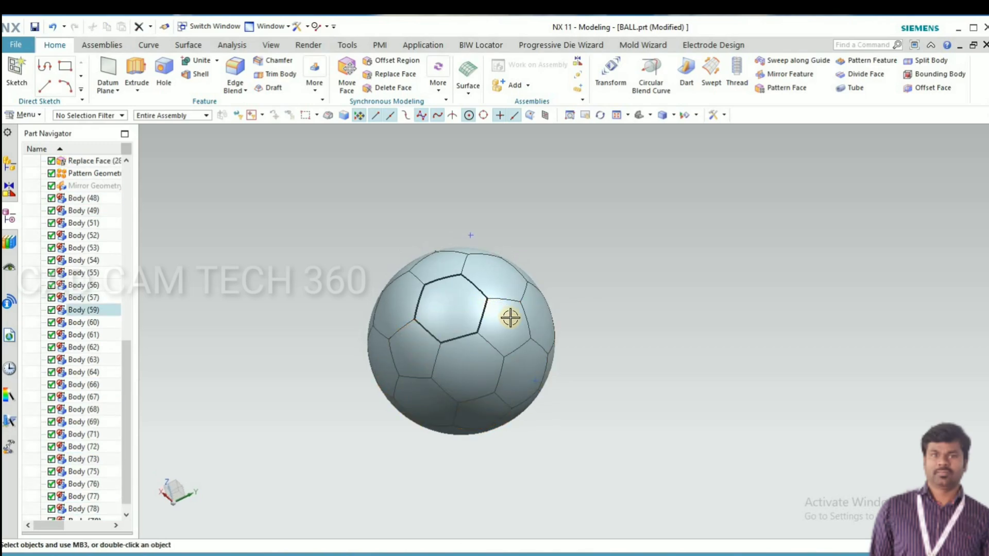
Step: Undo the last deletion of the selected pentagon panels
left_click(406, 351)
middle_click_drag(405, 349, 466, 308)
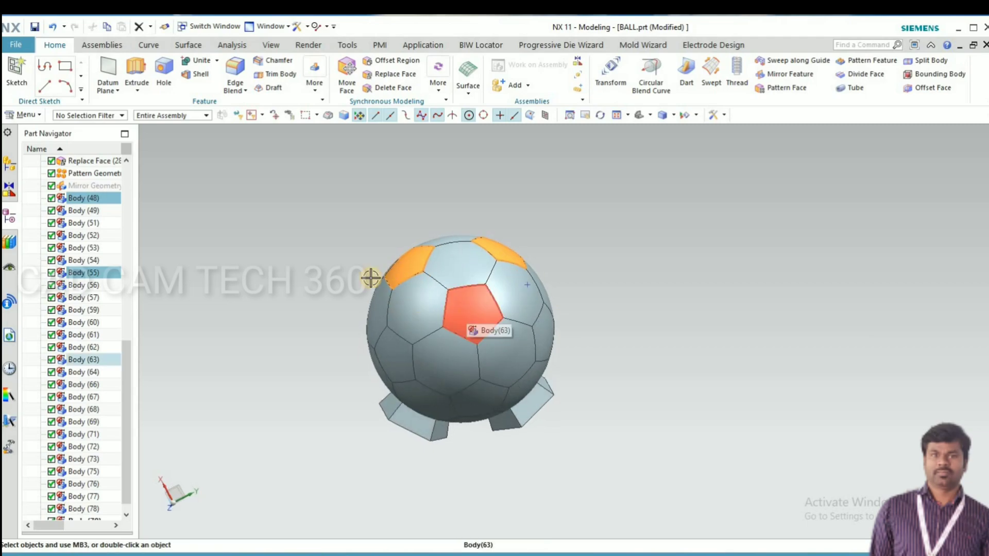
middle_click_drag(380, 327, 384, 326)
key("ctrl+z")
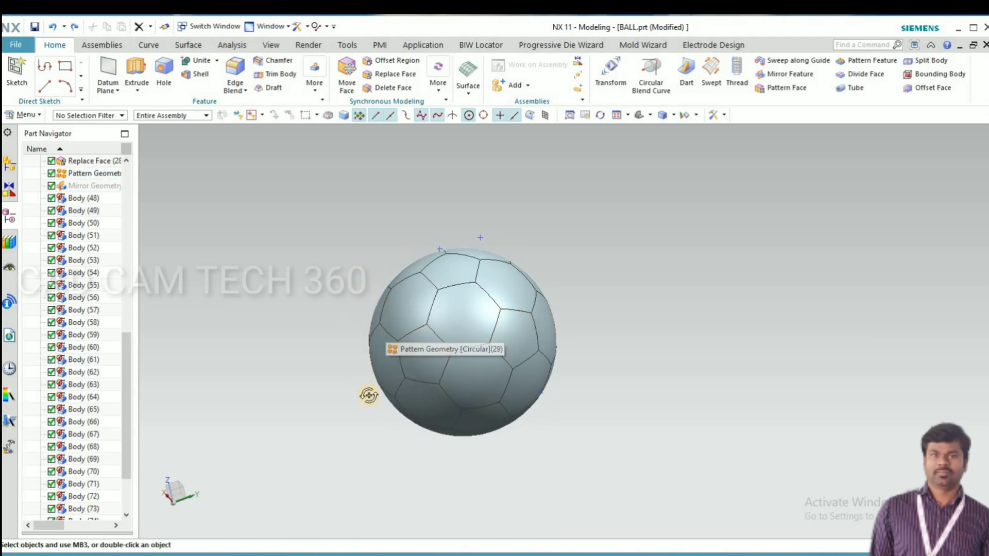
middle_click_drag(369, 395, 282, 249)
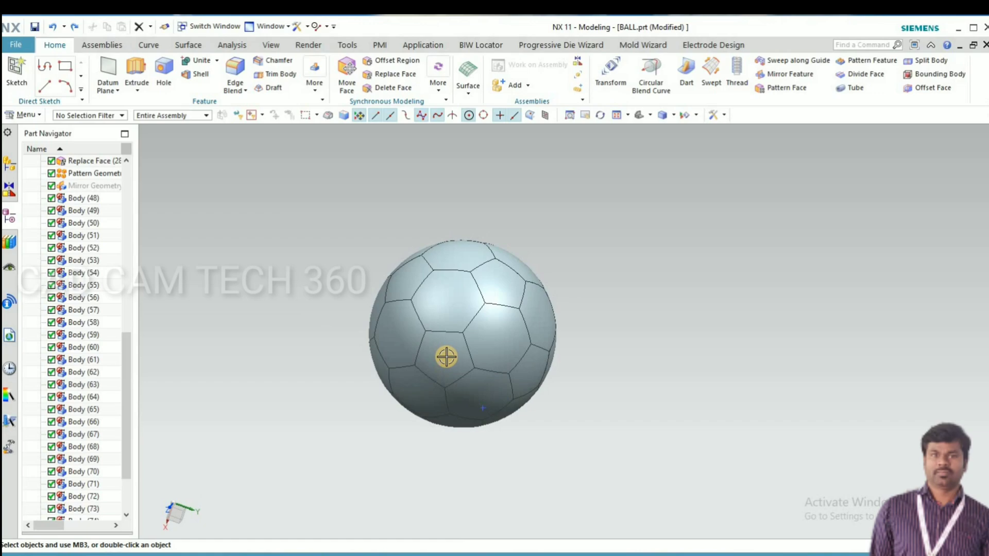
Step: Select the pentagon panels all around the ball and set their display color to red (ID 186)
left_click(446, 356)
middle_click_drag(443, 267, 388, 254)
left_click(478, 304)
middle_click_drag(479, 304, 400, 234)
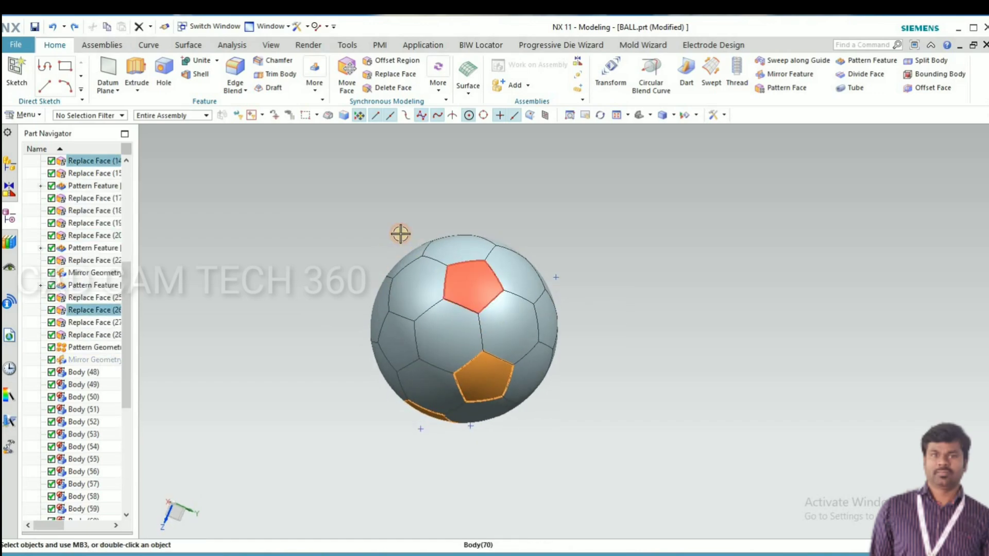
left_click(473, 286)
middle_click_drag(473, 287, 501, 282)
left_click(502, 286)
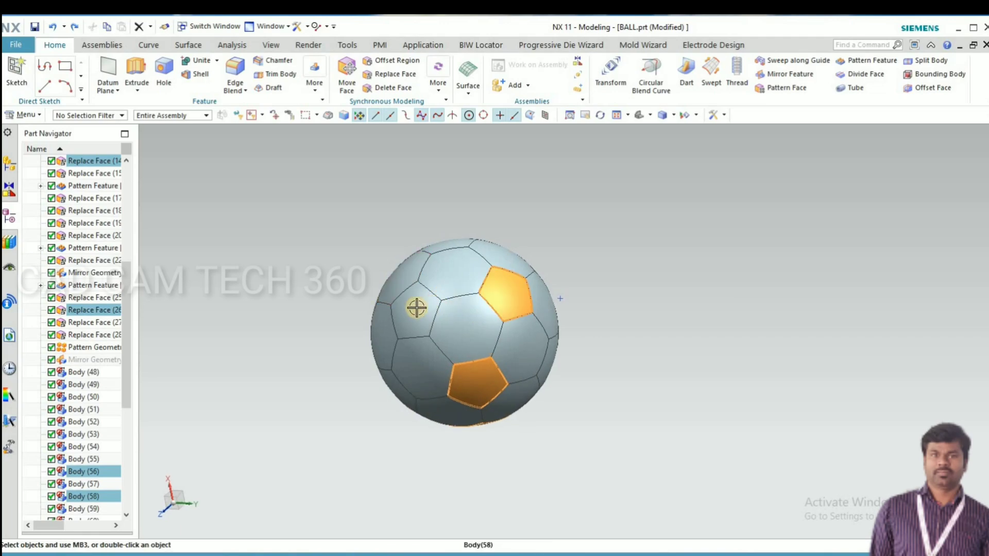
left_click(367, 310)
middle_click_drag(366, 311, 381, 357)
left_click(466, 299)
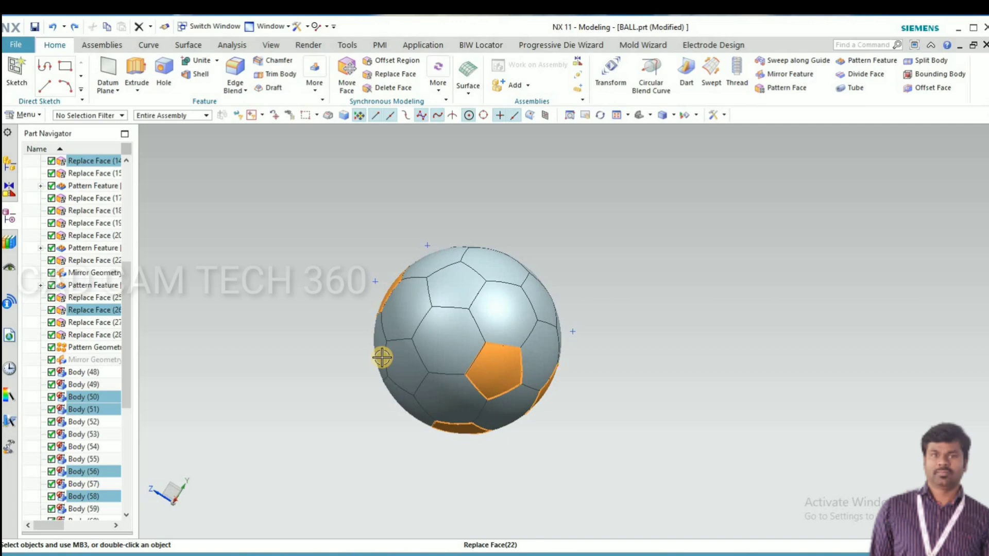
left_click(382, 357)
left_click(443, 349)
middle_click_drag(571, 355, 480, 318)
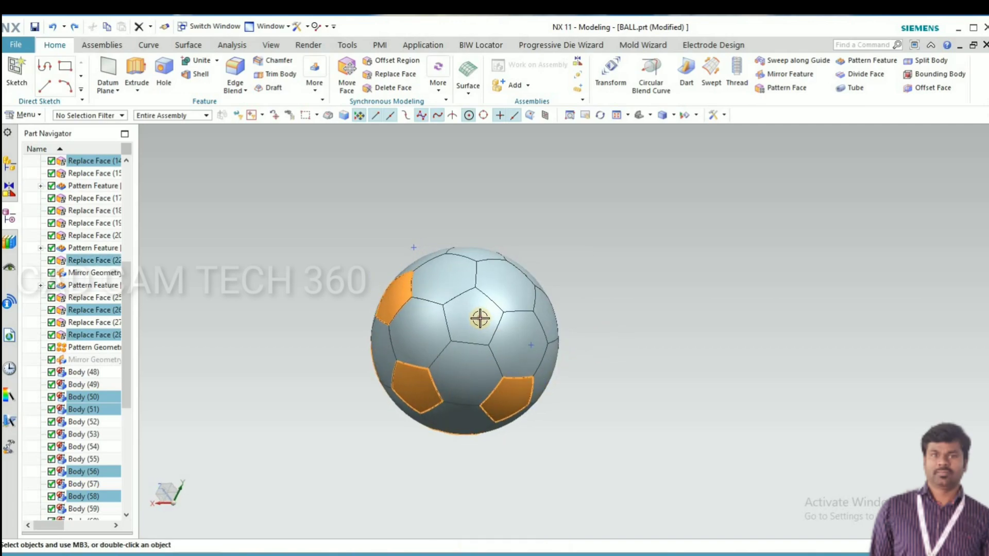
left_click(479, 318)
middle_click_drag(602, 233, 428, 280)
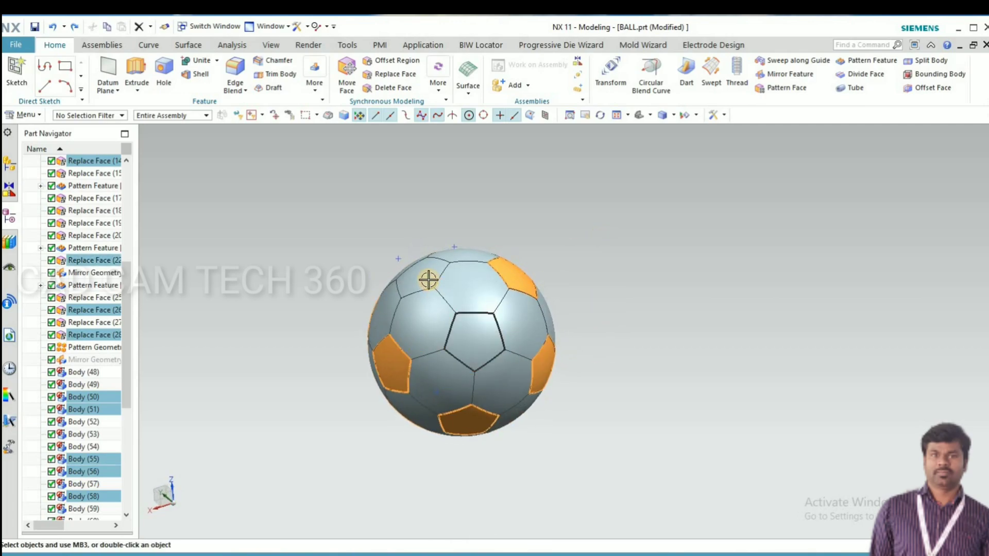
left_click(428, 279)
middle_click_drag(357, 261, 681, 330)
key("ctrl+j")
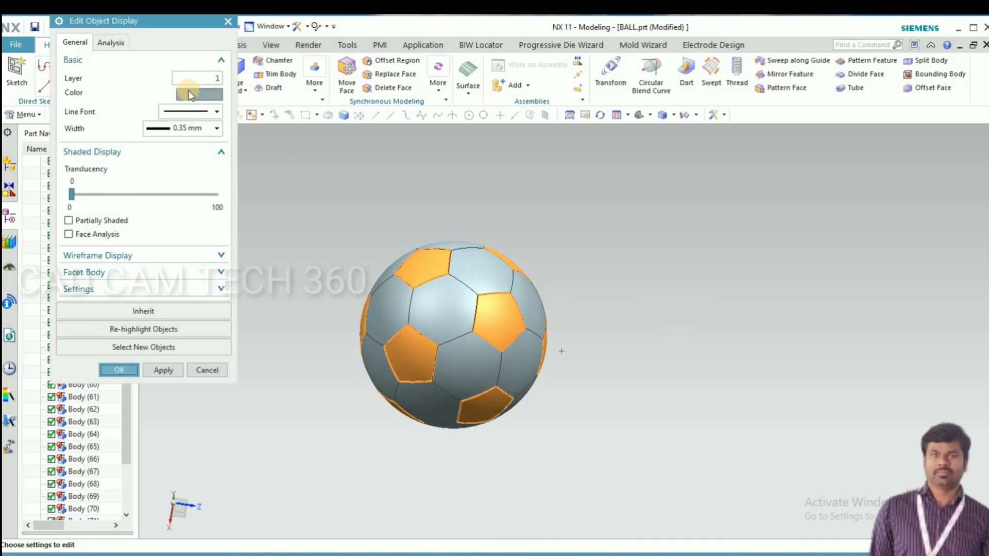
left_click(193, 94)
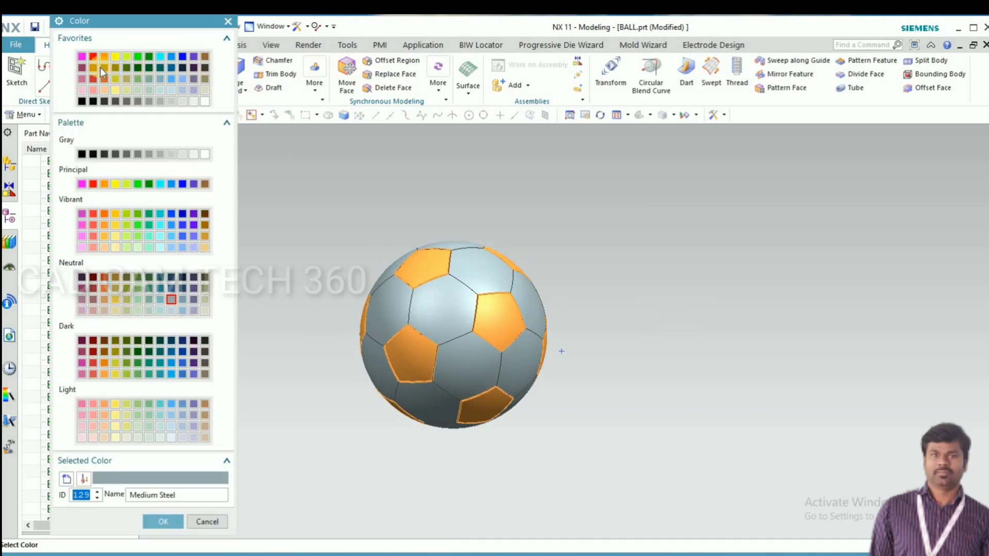
left_click(92, 56)
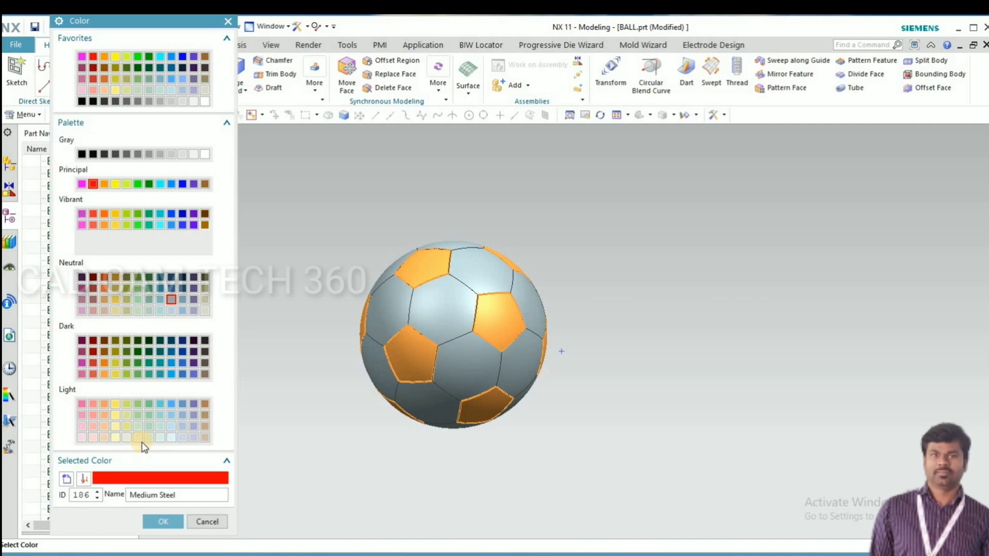
left_click(164, 521)
left_click(125, 366)
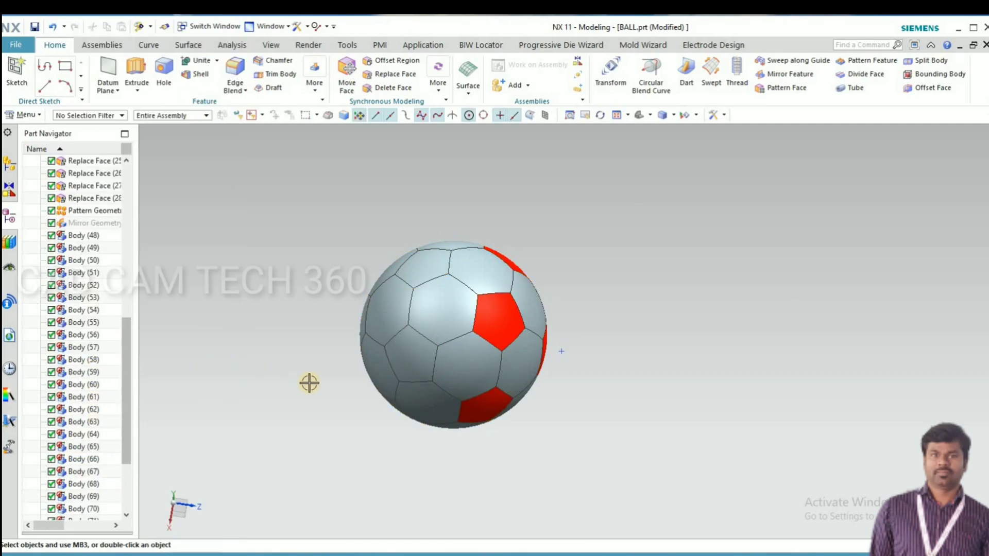
middle_click_drag(278, 404, 288, 328)
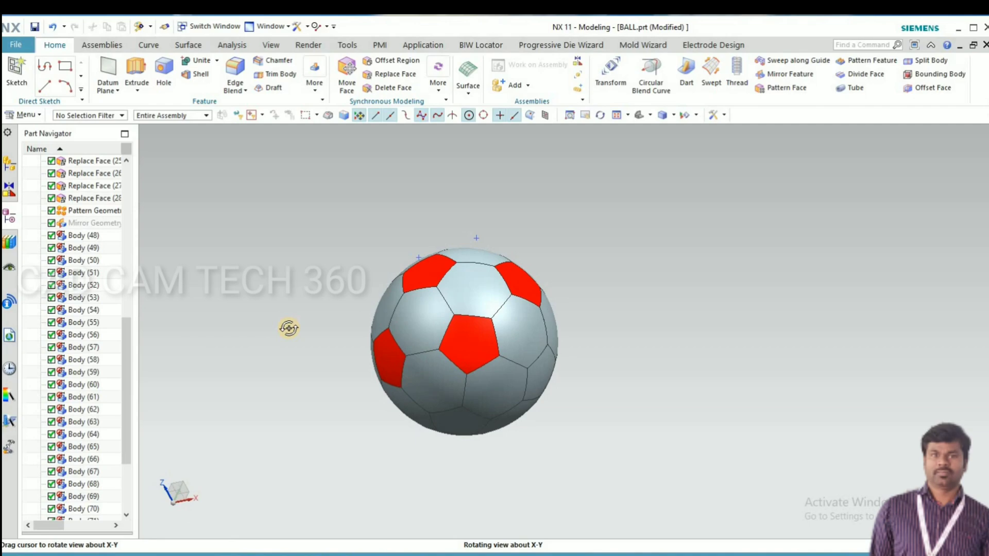
middle_click_drag(304, 293, 269, 337)
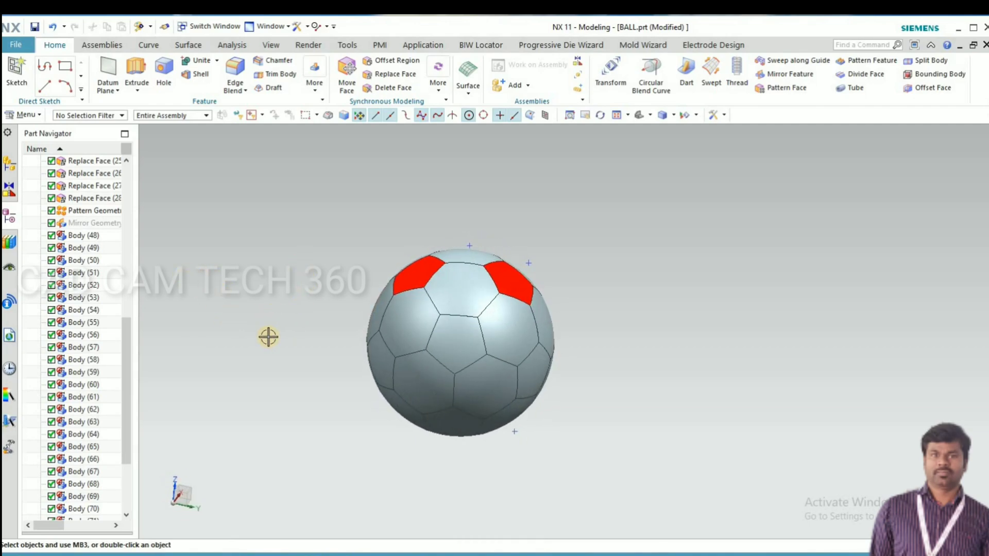
left_click(455, 335)
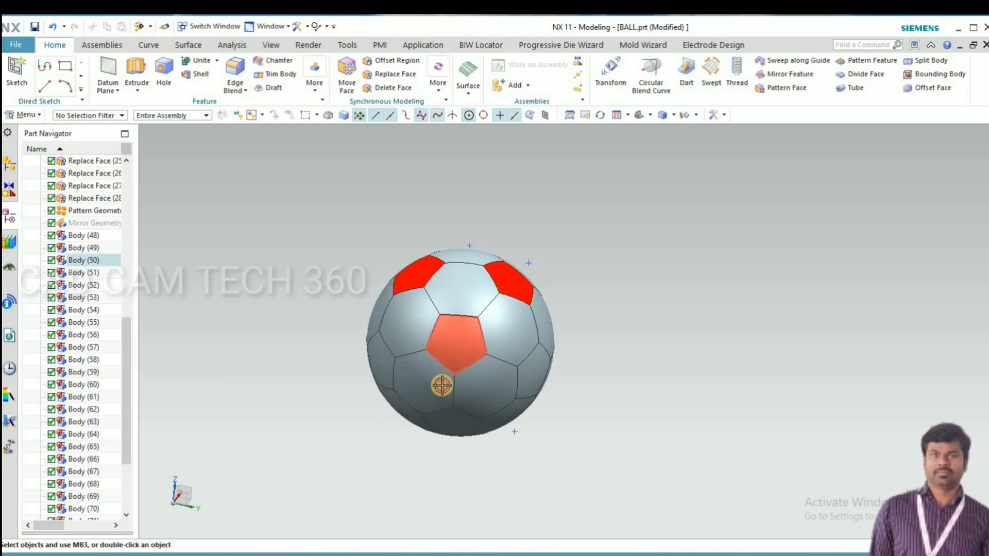
left_click(418, 363)
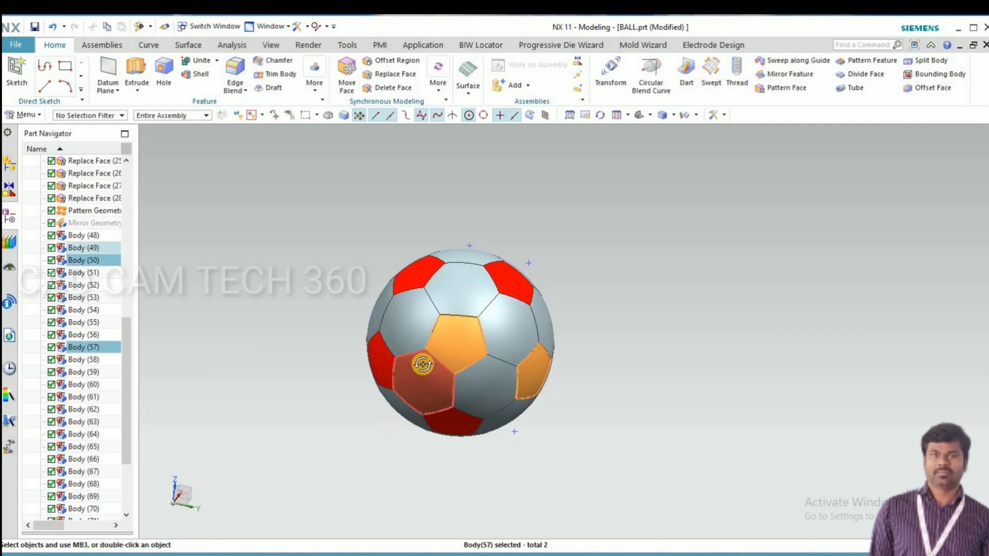
middle_click_drag(418, 363, 312, 381)
key("Escape")
Step: Select the hexagon panels all around the ball and set their display color to white
middle_click_drag(414, 288, 428, 298)
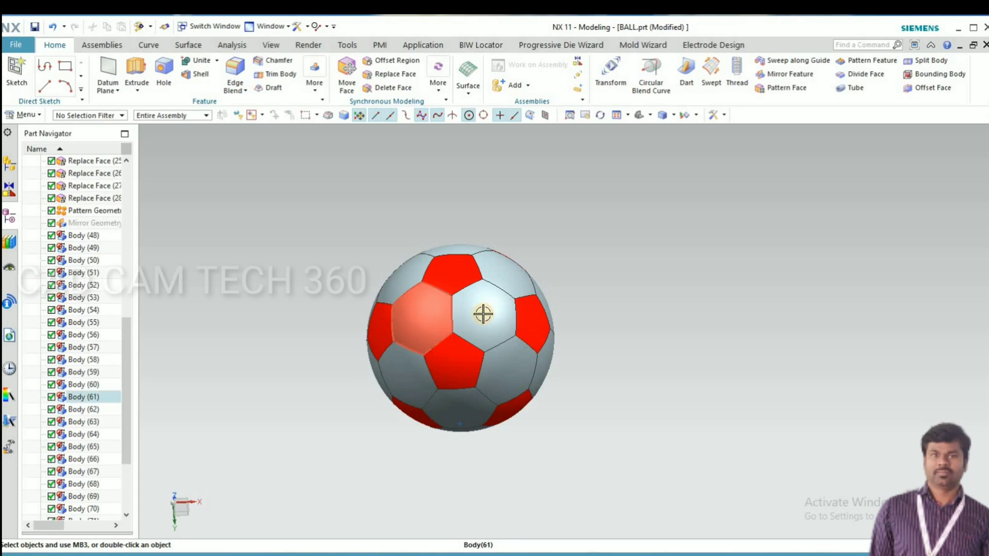
left_click(462, 407)
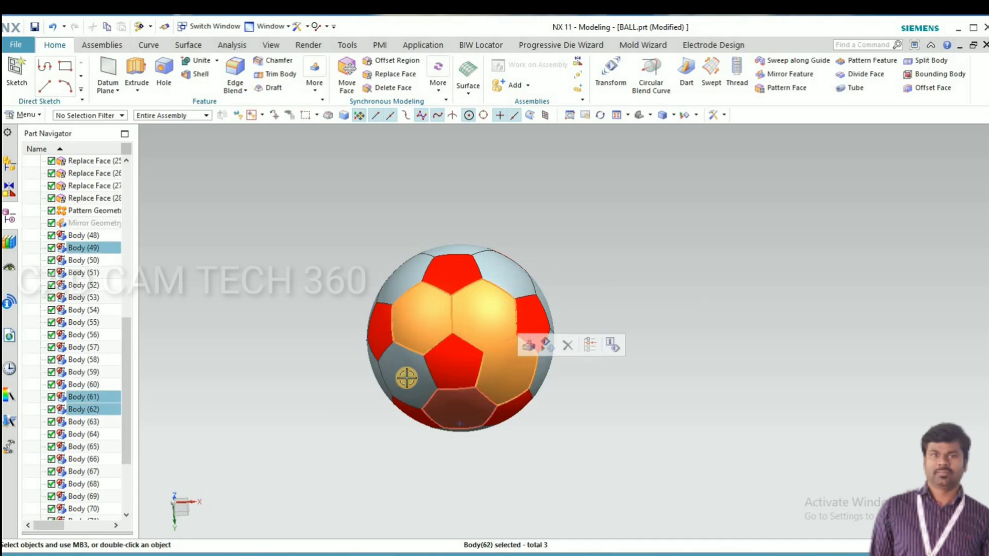
left_click(407, 376)
left_click(399, 280)
middle_click_drag(328, 293, 439, 289)
left_click(486, 306)
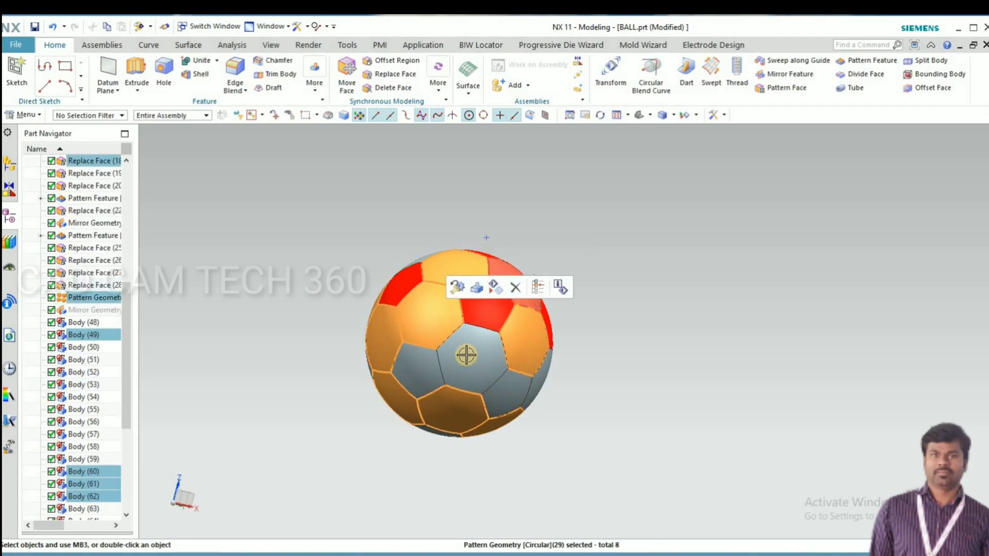
left_click(547, 336)
middle_click_drag(585, 371, 498, 315)
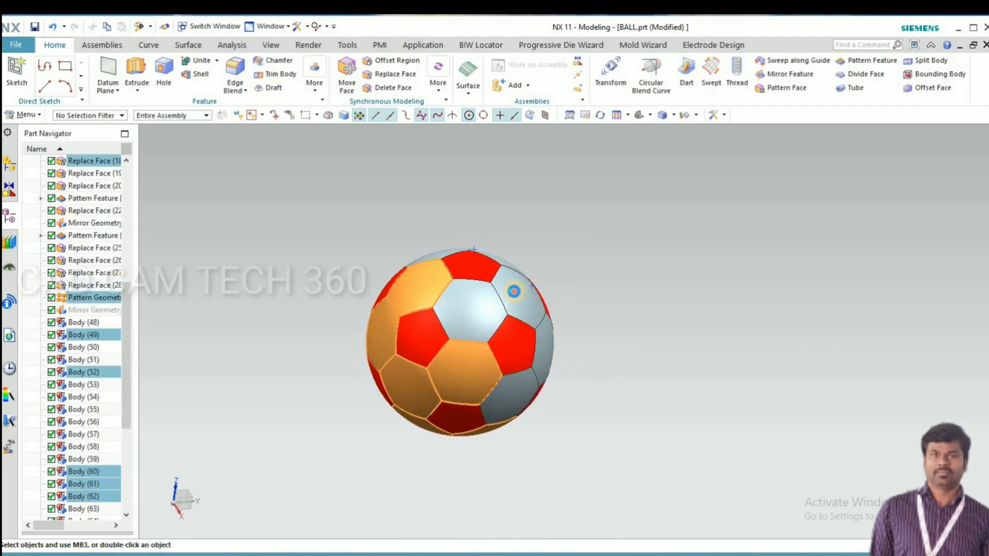
left_click(481, 327)
left_click(520, 304)
left_click(530, 369)
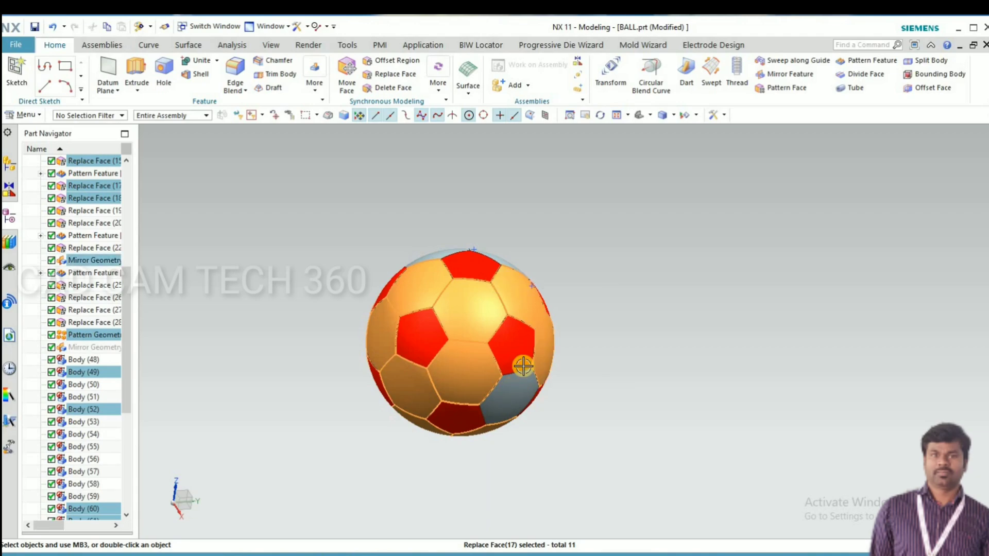
left_click(510, 394)
middle_click_drag(562, 239, 490, 319)
left_click(489, 320)
middle_click_drag(350, 251, 448, 316)
left_click(448, 316)
left_click(505, 311)
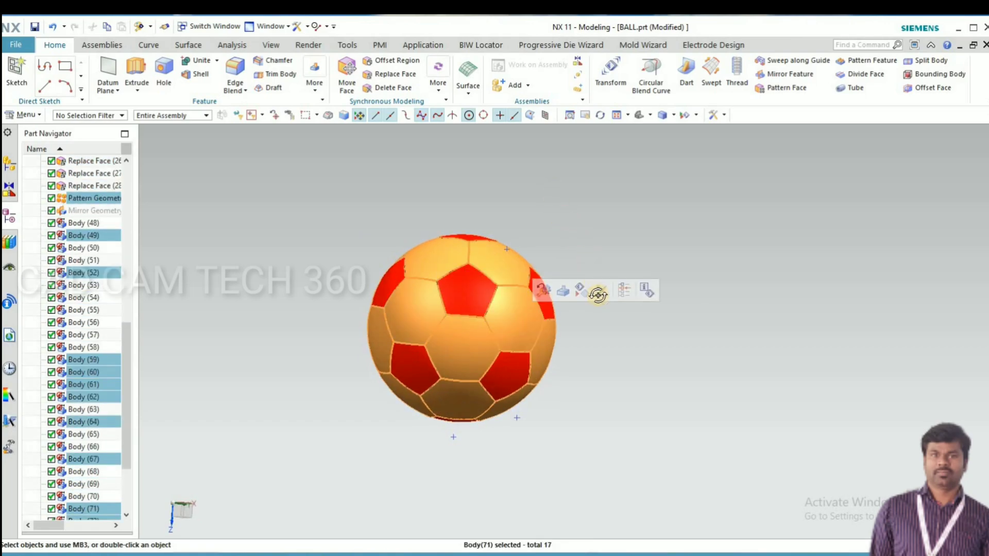
middle_click_drag(595, 292, 678, 430)
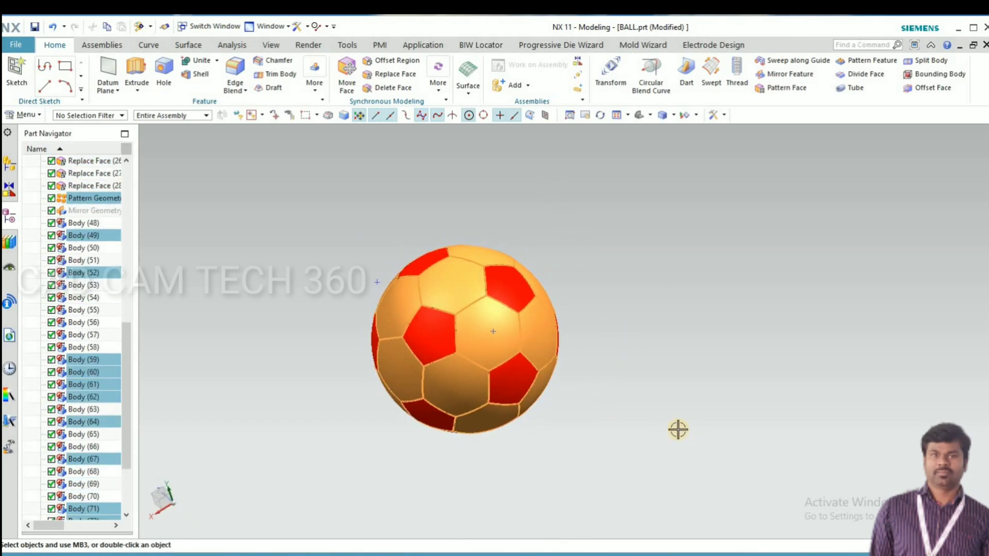
key("ctrl+j")
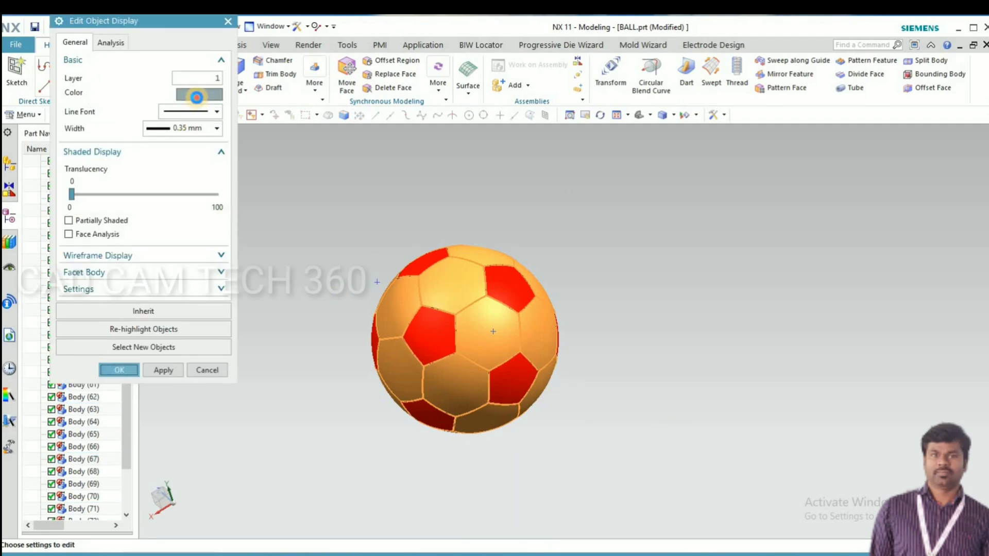
left_click(197, 97)
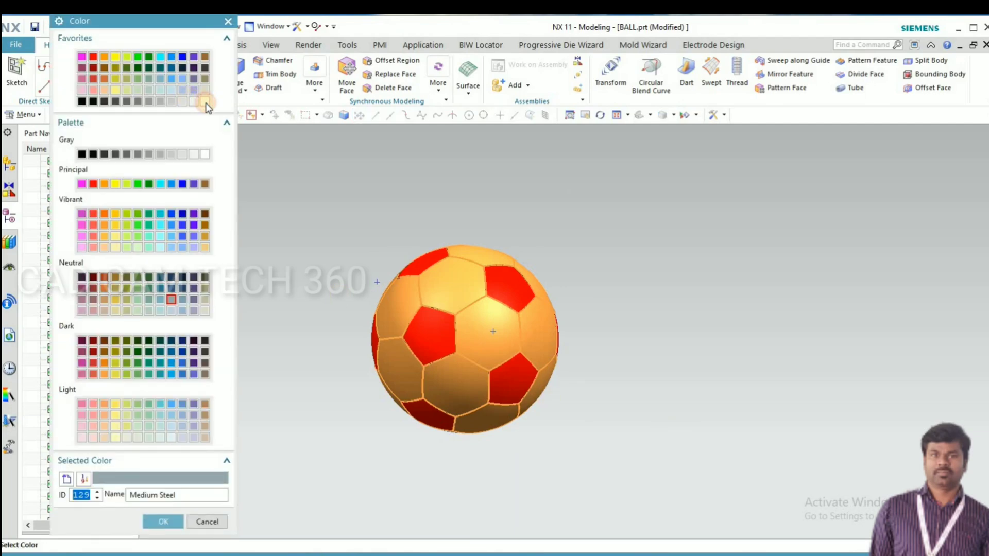
left_click(160, 520)
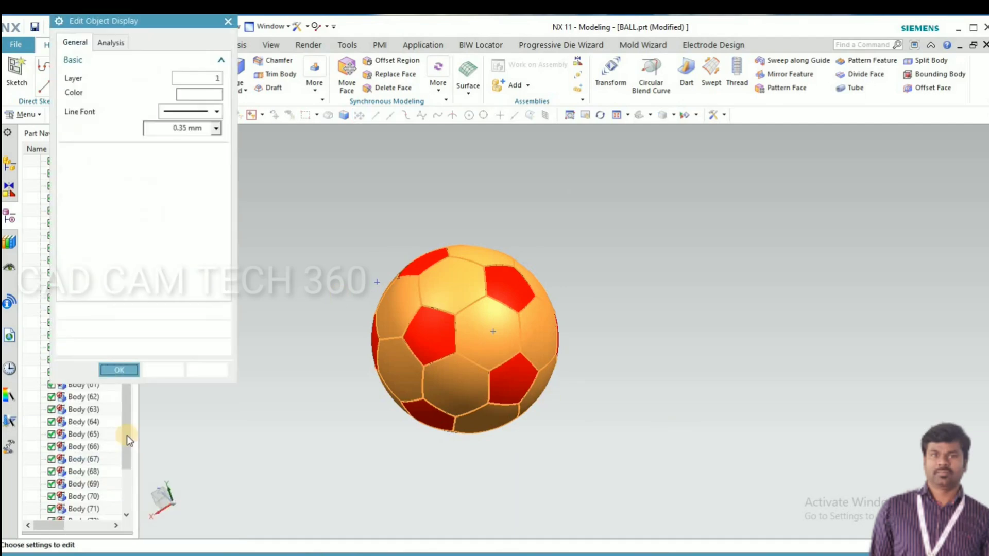
left_click(119, 369)
Step: Inspect the ball from all sides and at close range to check the color of every panel
middle_click_drag(354, 322, 609, 381)
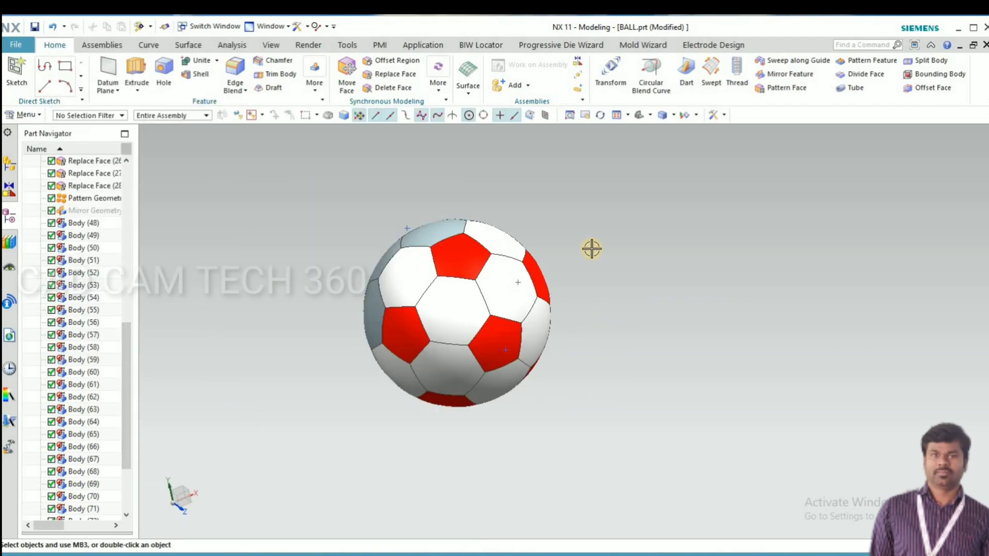
middle_click_drag(592, 247, 589, 389)
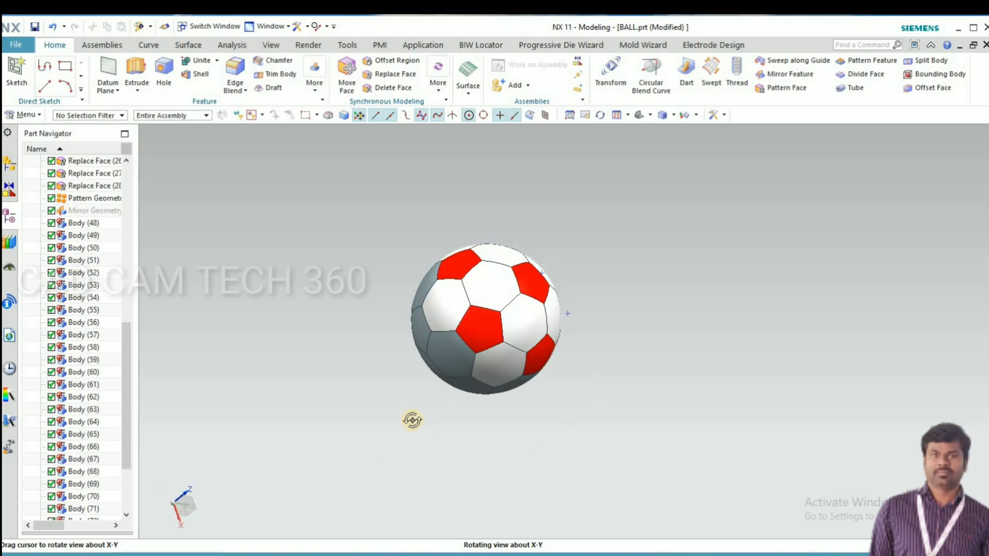
scroll(381, 351, "up", 3)
scroll(382, 351, "down", 4)
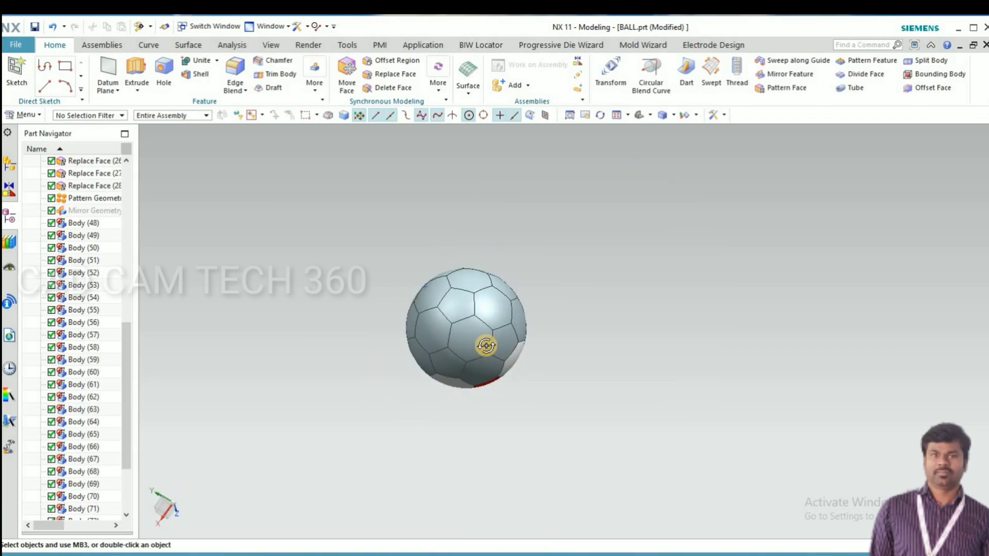
middle_click_drag(485, 347, 512, 357)
scroll(512, 358, "up", 3)
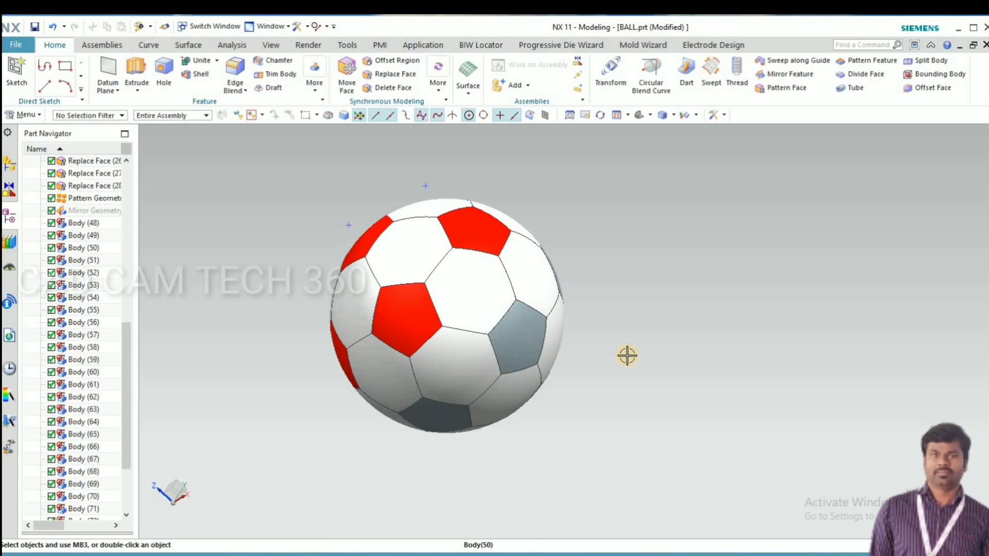
scroll(635, 314, "down", 2)
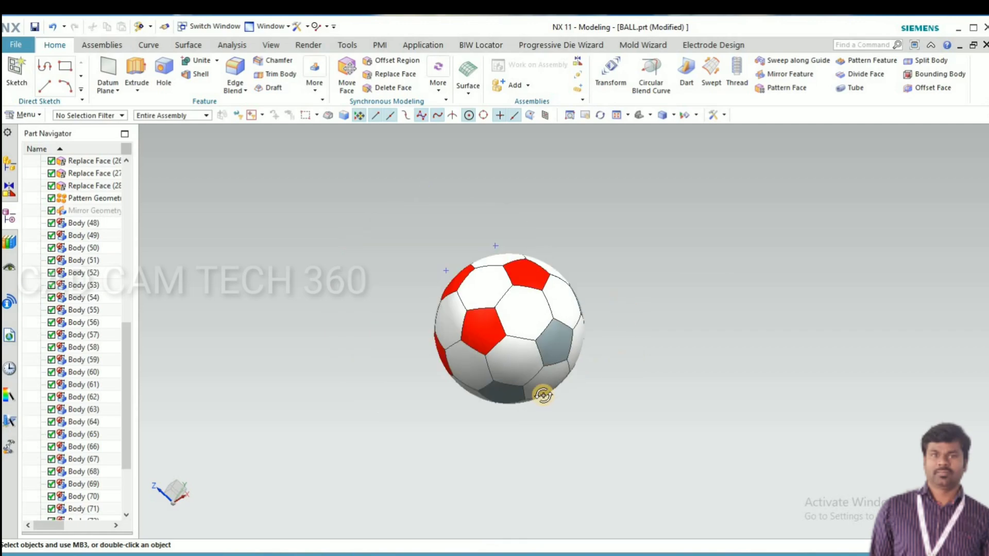
middle_click_drag(543, 395, 522, 418)
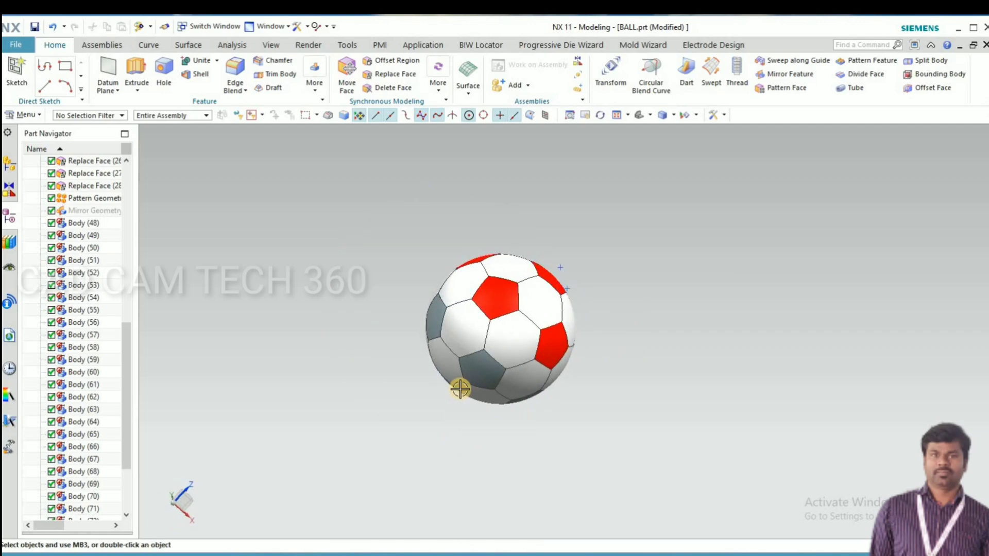
scroll(453, 402, "up", 4)
scroll(441, 419, "down", 3)
middle_click_drag(492, 342, 472, 293)
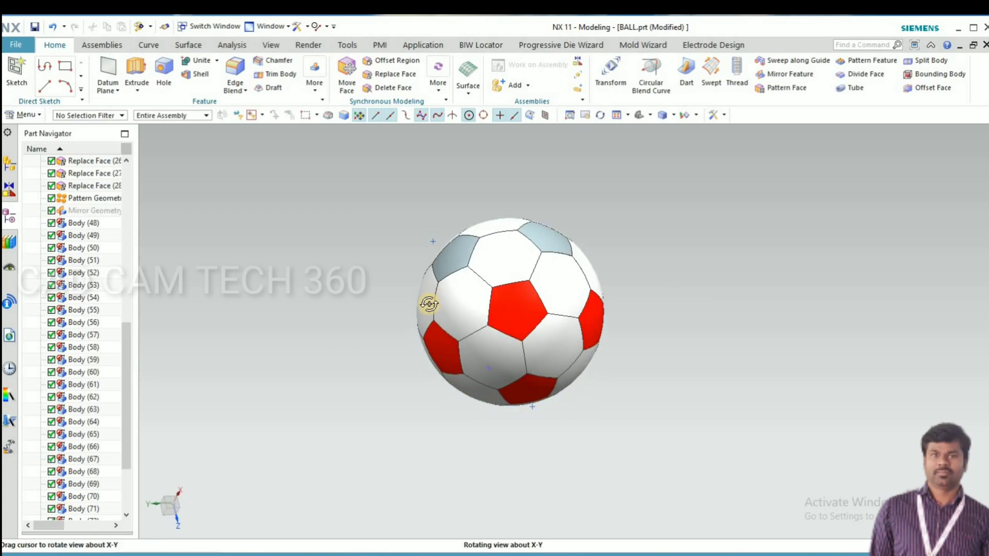
scroll(364, 303, "up", 3)
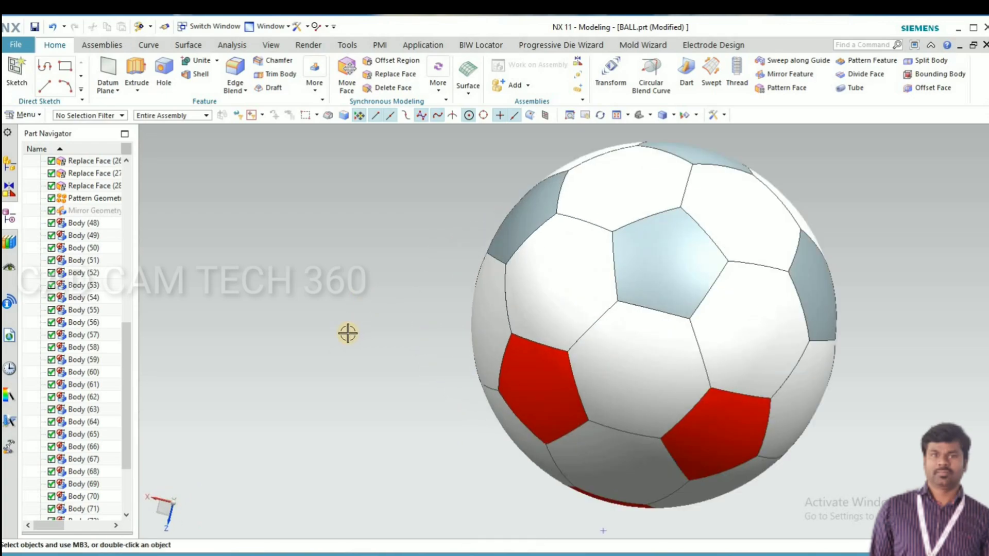
scroll(344, 332, "down", 3)
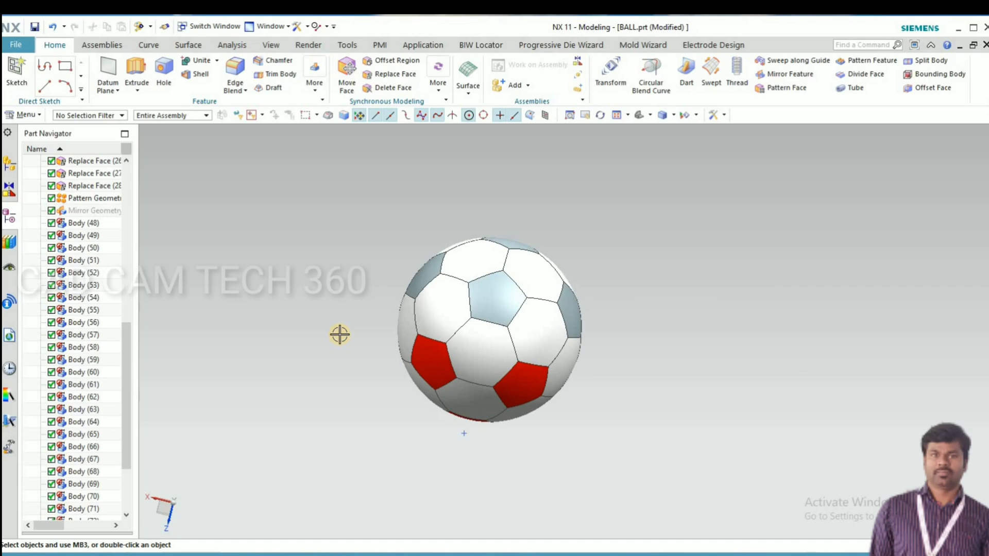
scroll(339, 334, "up", 3)
scroll(360, 325, "down", 4)
middle_click_drag(409, 276, 397, 220)
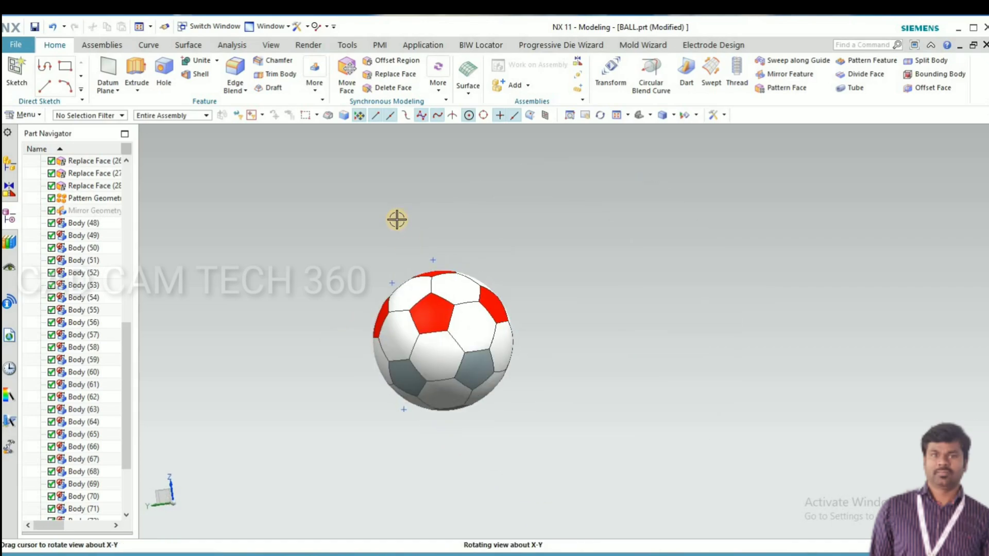
Step: Examine the finished red and white football from several directions and distances
scroll(400, 374, "up", 2)
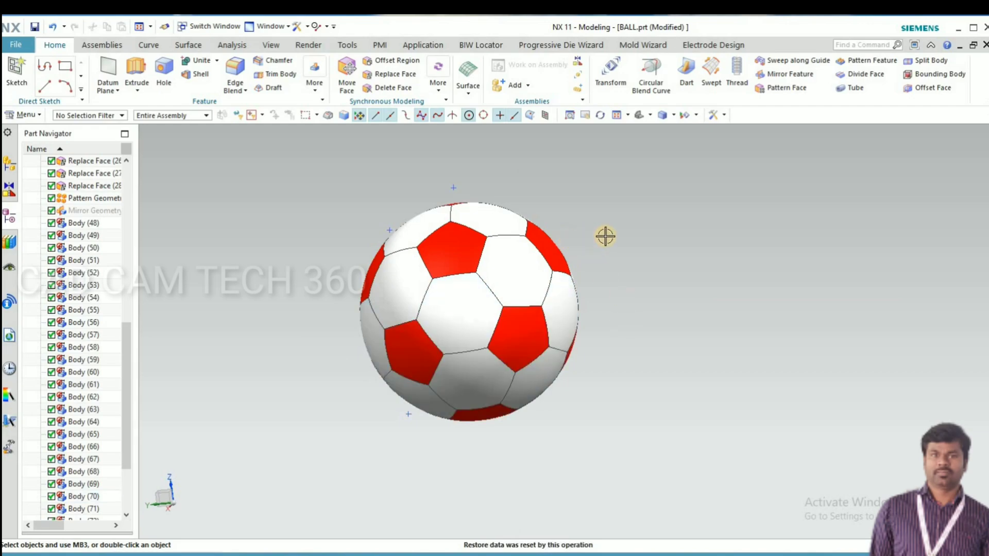
middle_click_drag(567, 387, 402, 464)
scroll(316, 368, "up", 3)
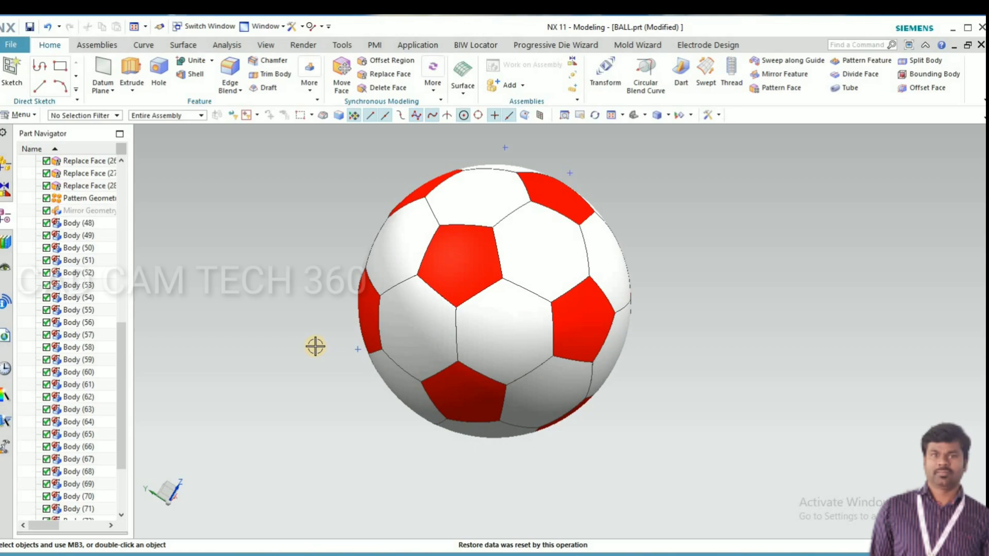
scroll(567, 387, "down", 3)
middle_click_drag(712, 283, 288, 401)
scroll(287, 402, "down", 2)
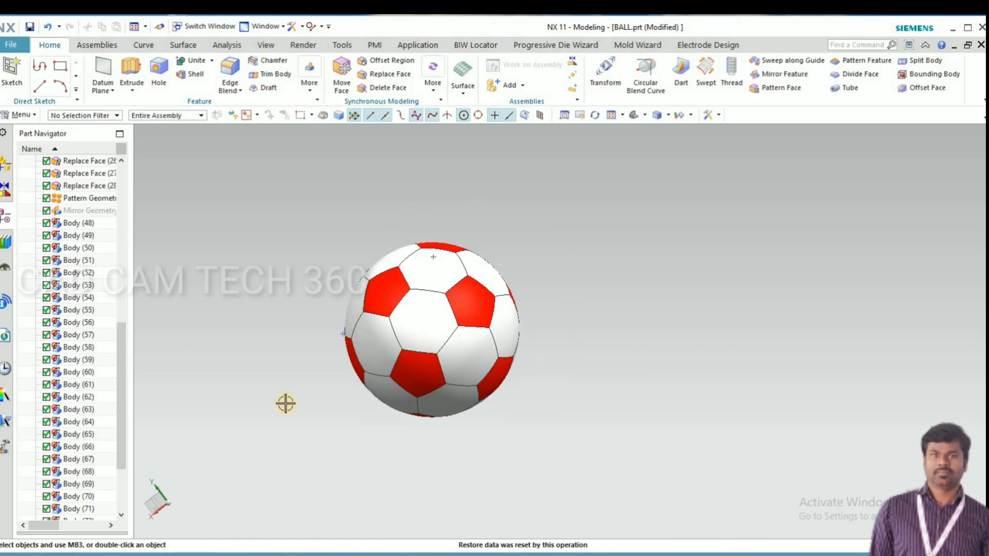
middle_click_drag(286, 403, 318, 347)
scroll(317, 352, "up", 3)
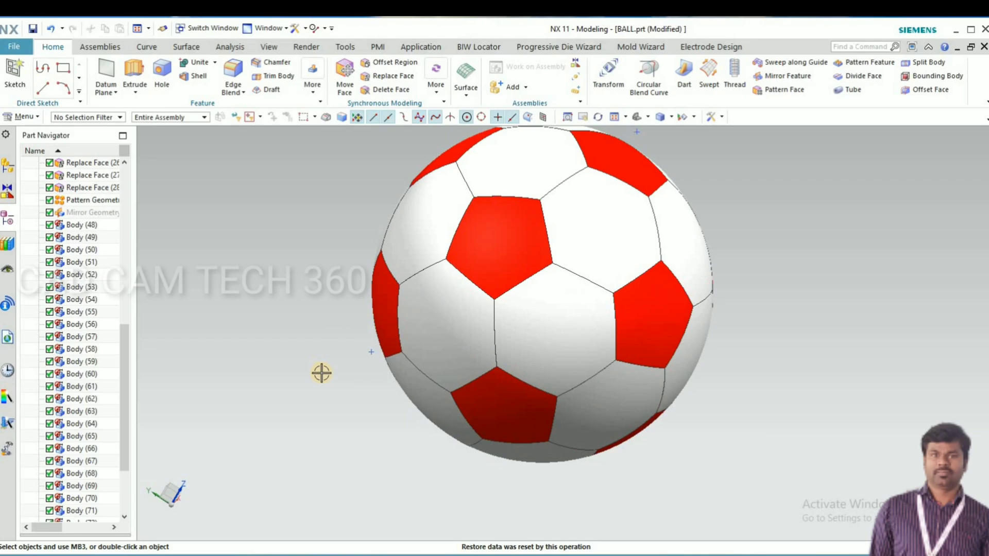
scroll(322, 373, "down", 2)
middle_click_drag(710, 305, 642, 373)
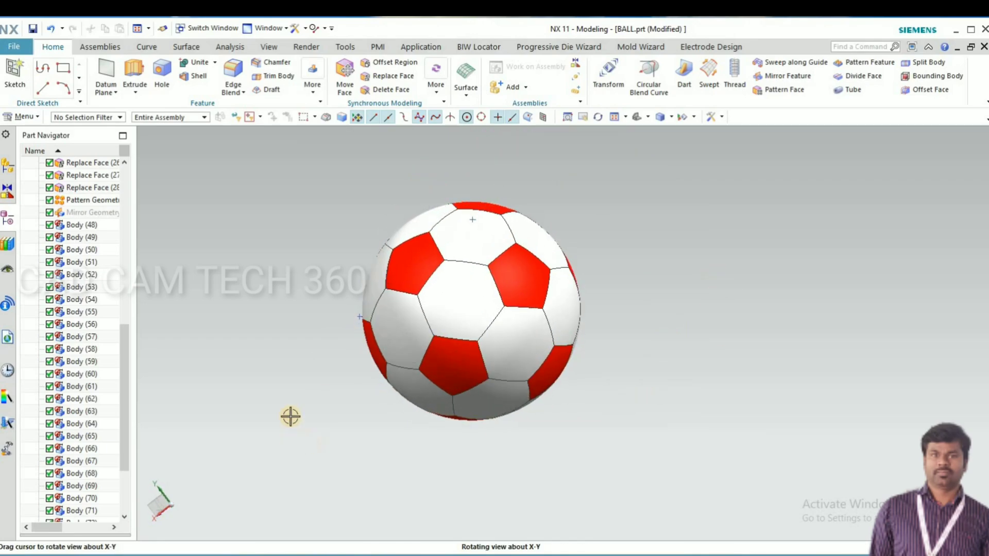
scroll(289, 402, "down", 1)
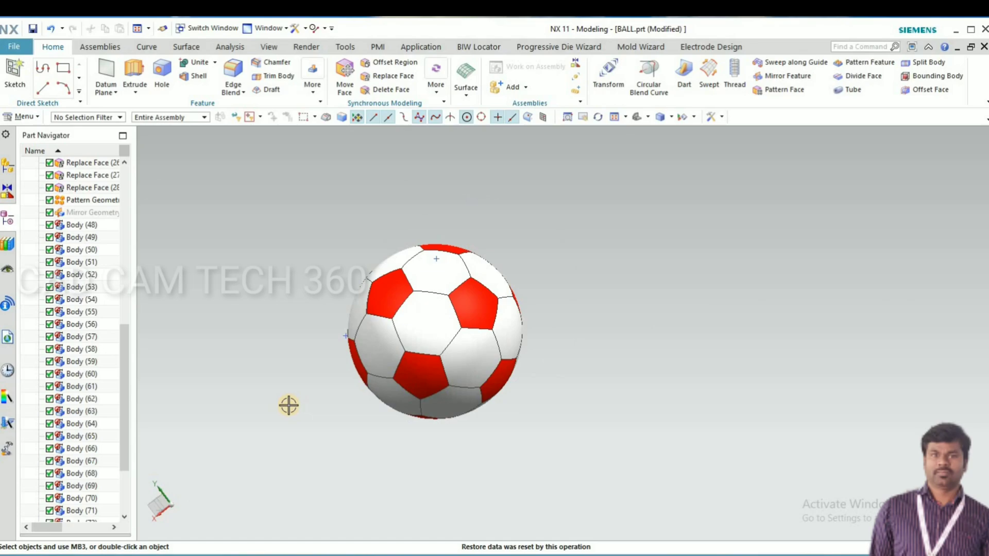